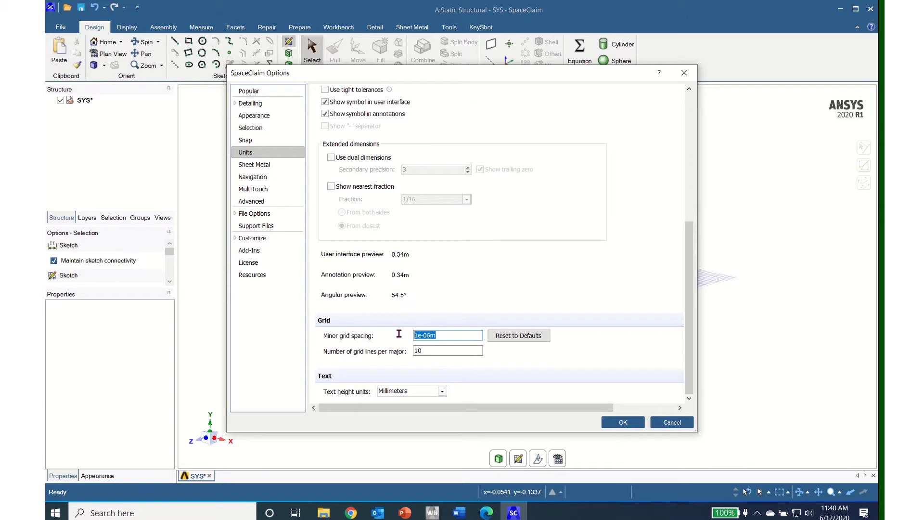
Set the minor grid spacing to 0.1 m in the unit options and accept the settings.
text(0.1)
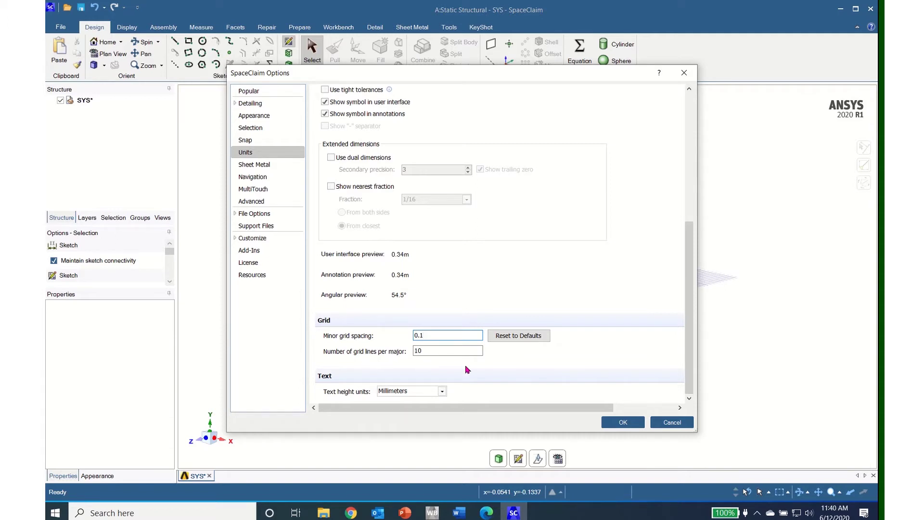
click(613, 423)
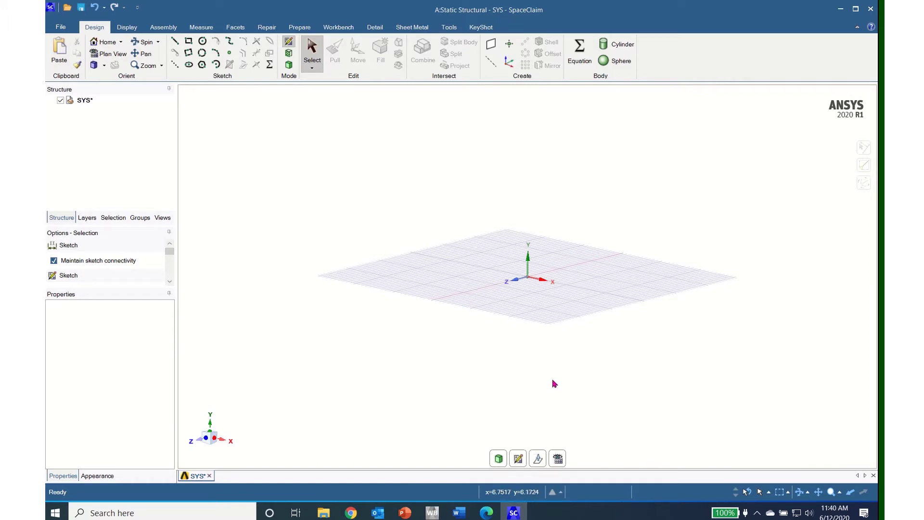
Choose the XY plane as the new sketch plane and view it in plan.
right_click(529, 333)
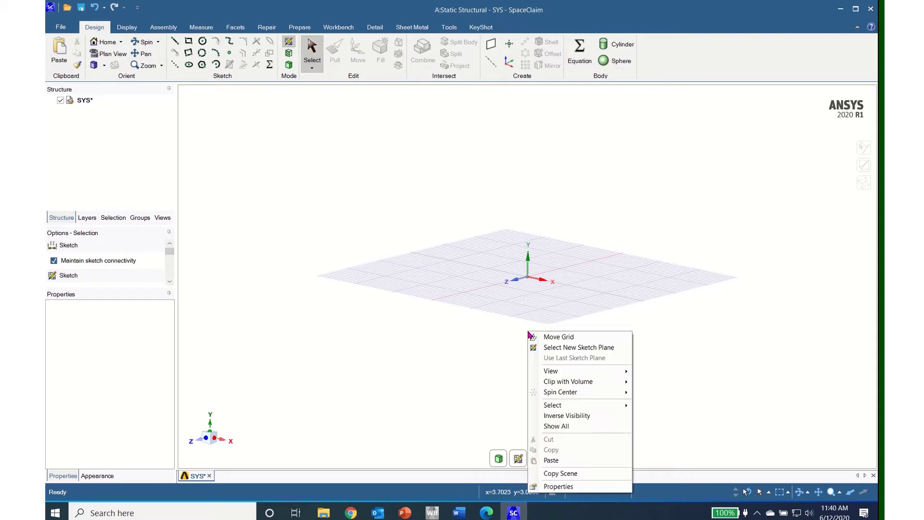
click(549, 350)
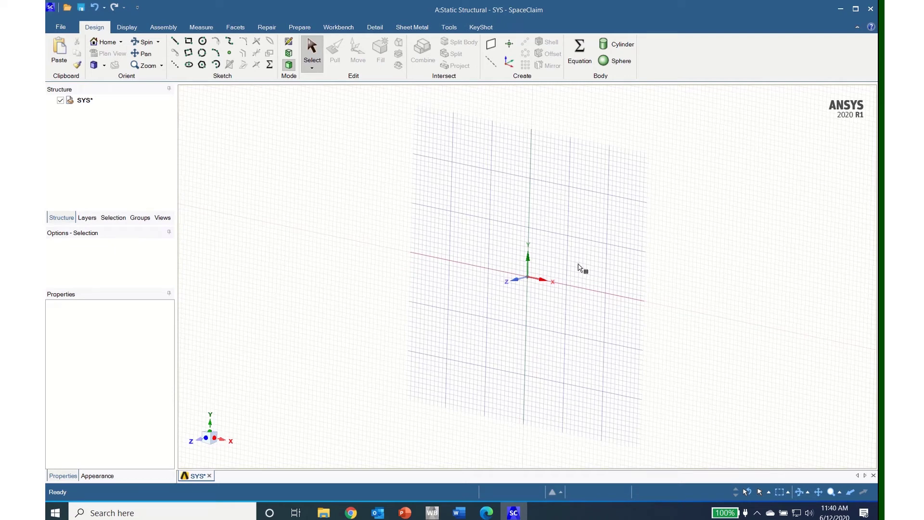
click(564, 258)
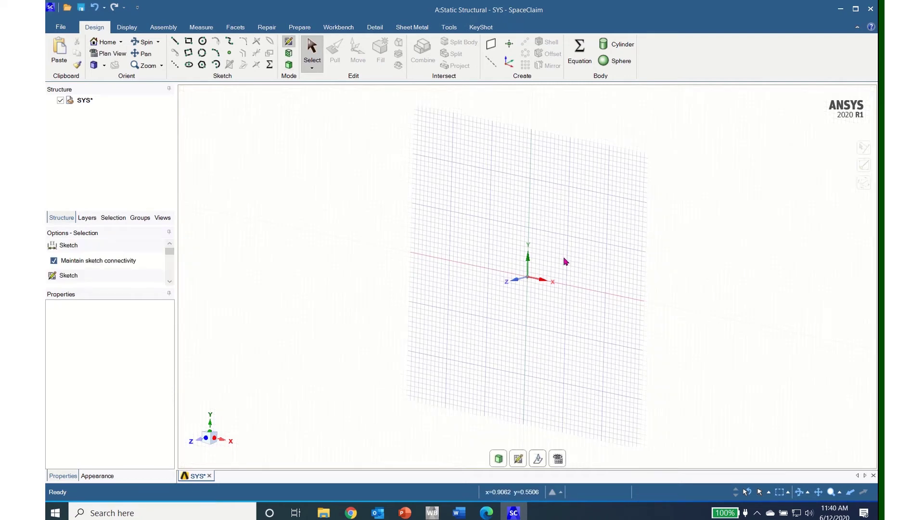
click(98, 54)
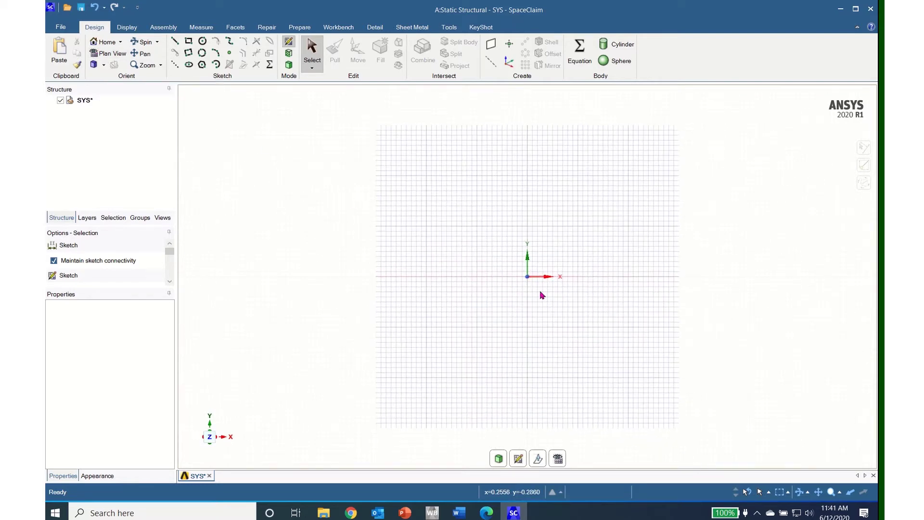
Start a line at the origin and switch the sketch dimensions to Cartesian.
click(176, 43)
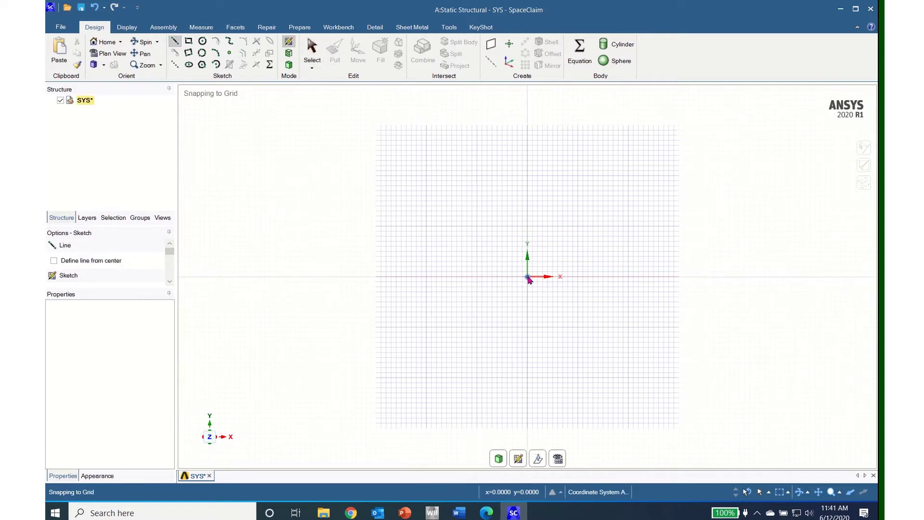
click(527, 277)
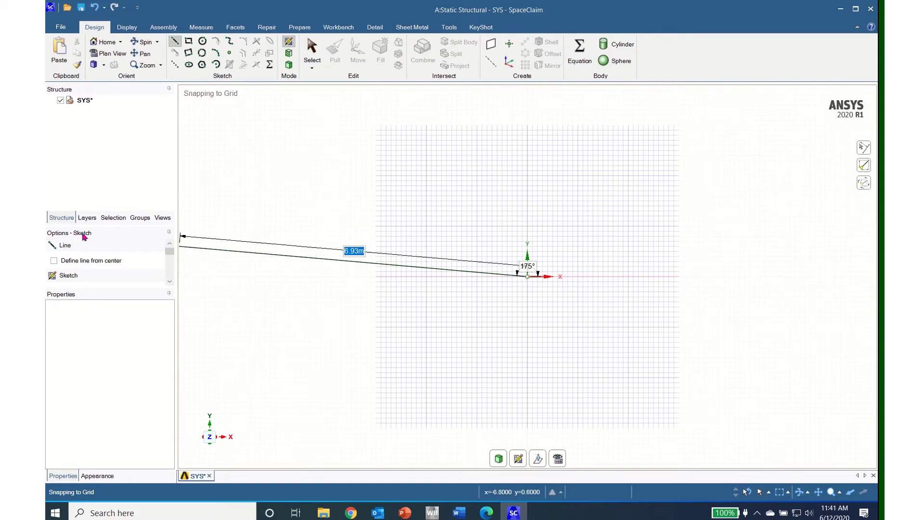
click(170, 282)
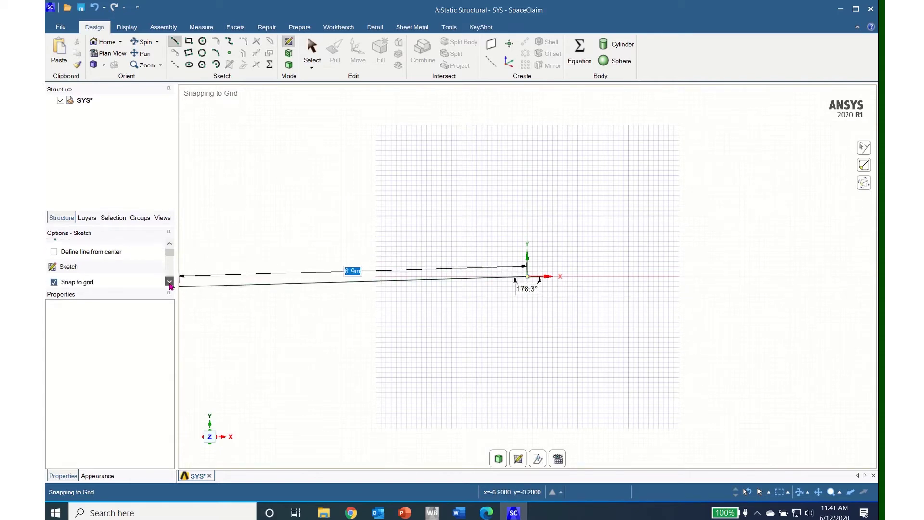
click(170, 283)
click(170, 282)
click(170, 282)
click(170, 283)
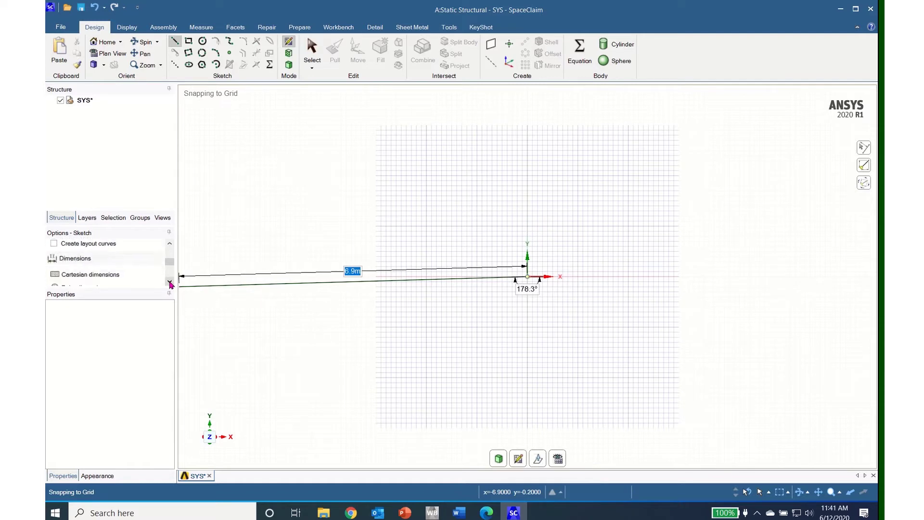
click(106, 279)
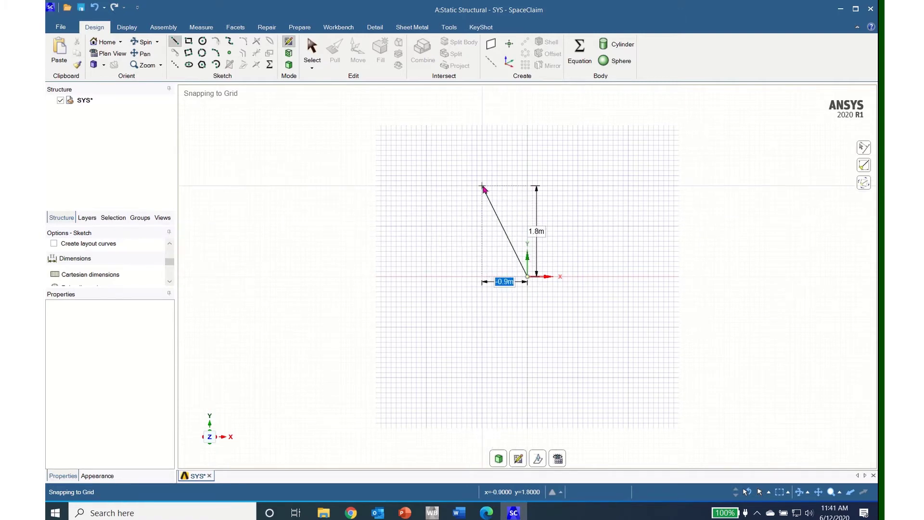
Finish the first line with its endpoint at -1 m horizontally and 2 m vertically from the origin.
key(BackSpace)
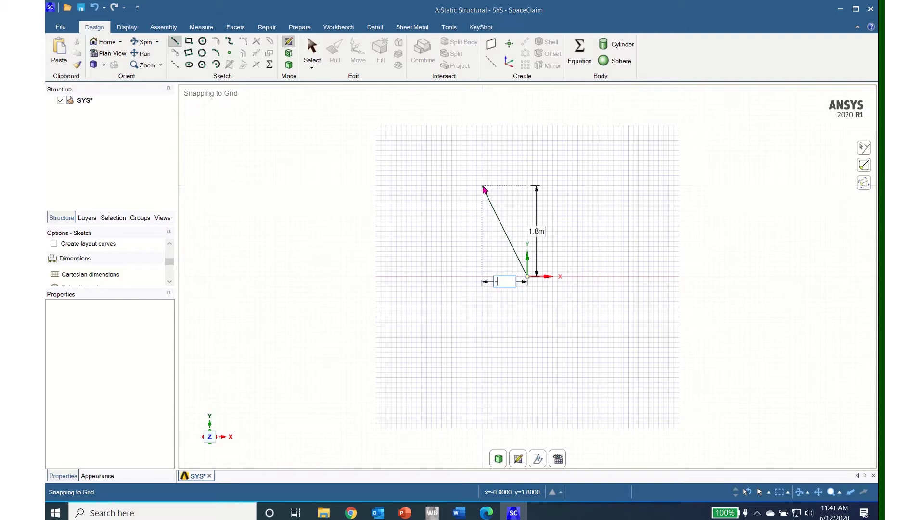
key(Tab)
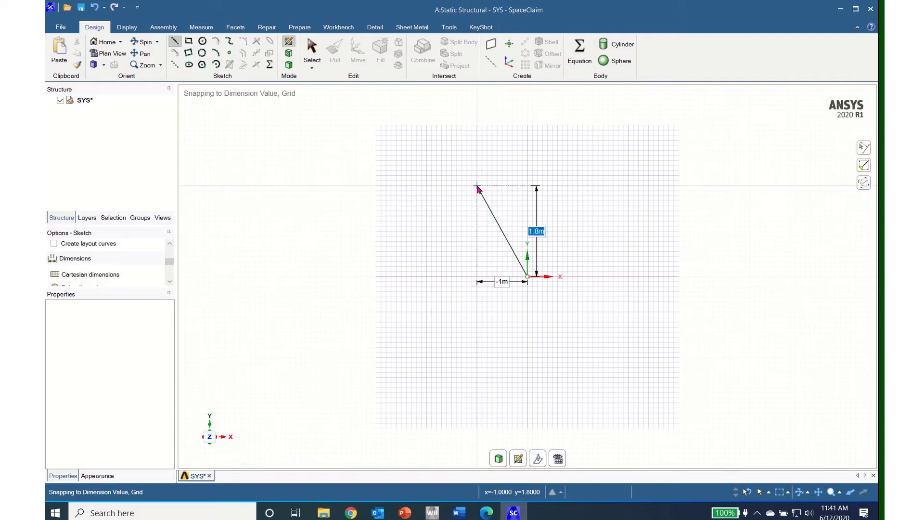
text(2)
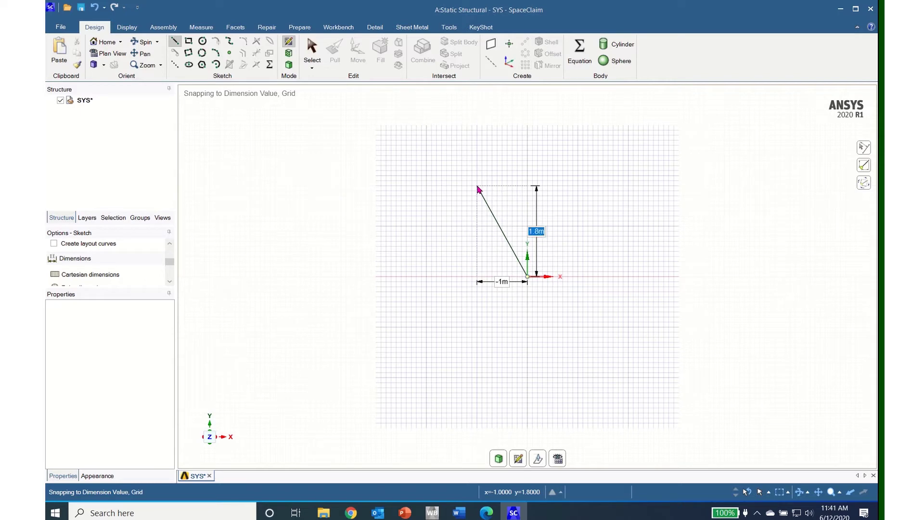
key(Return)
key(d)
Sketch a second line from the apex with offsets of -1 m horizontally and -2 m vertically, then end the line command.
click(477, 177)
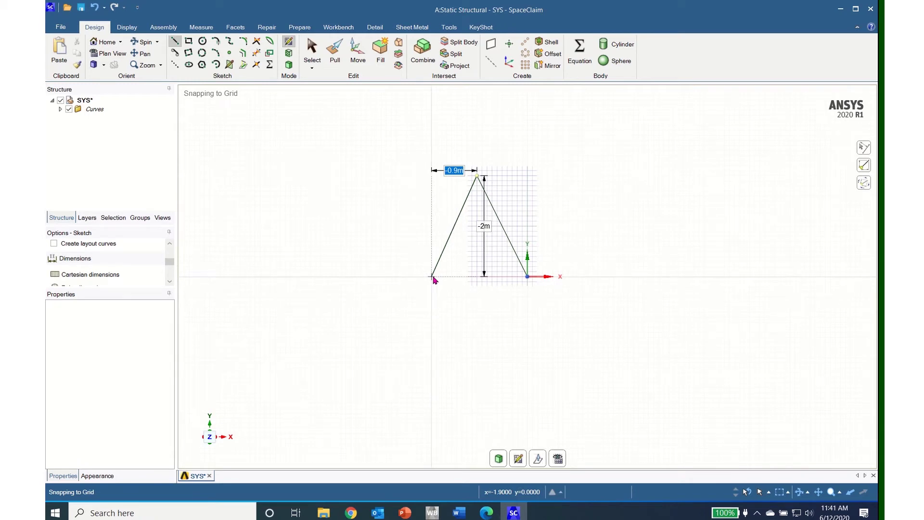
text(-1)
key(Tab)
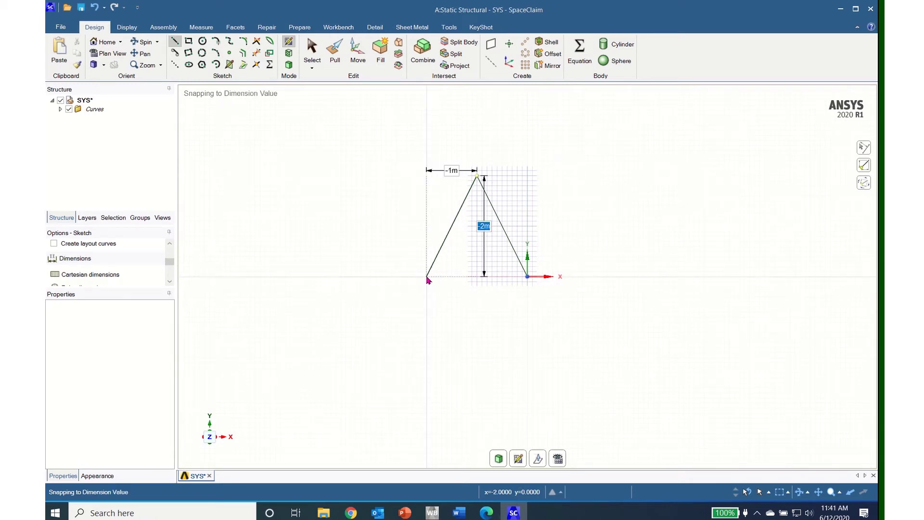
text(-)
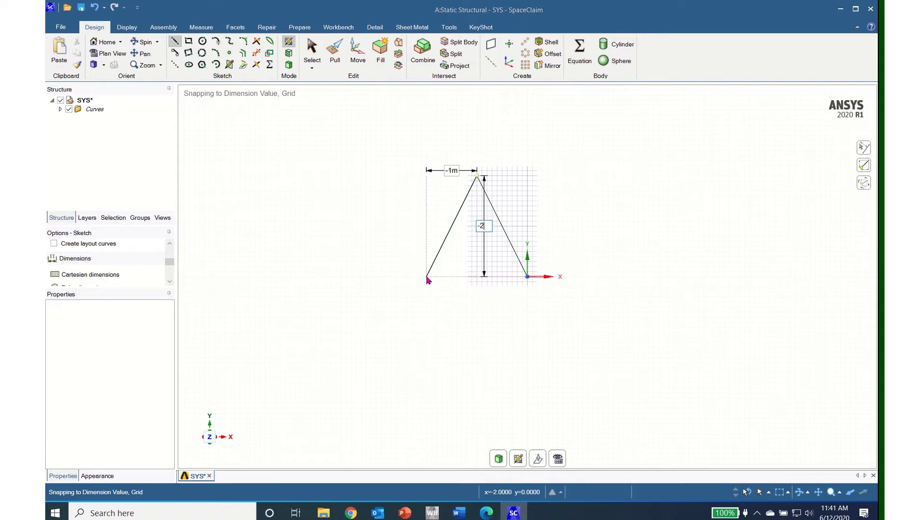
key(Return)
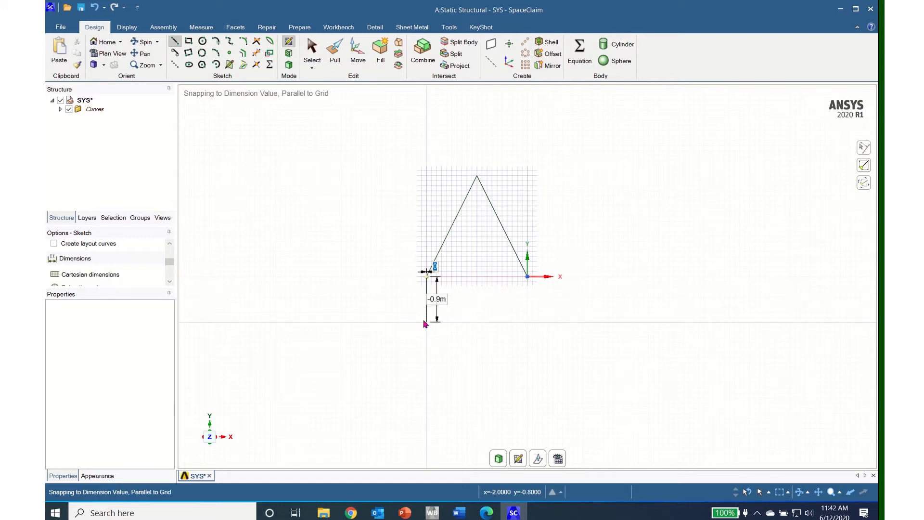
key(Escape)
key(Escape)
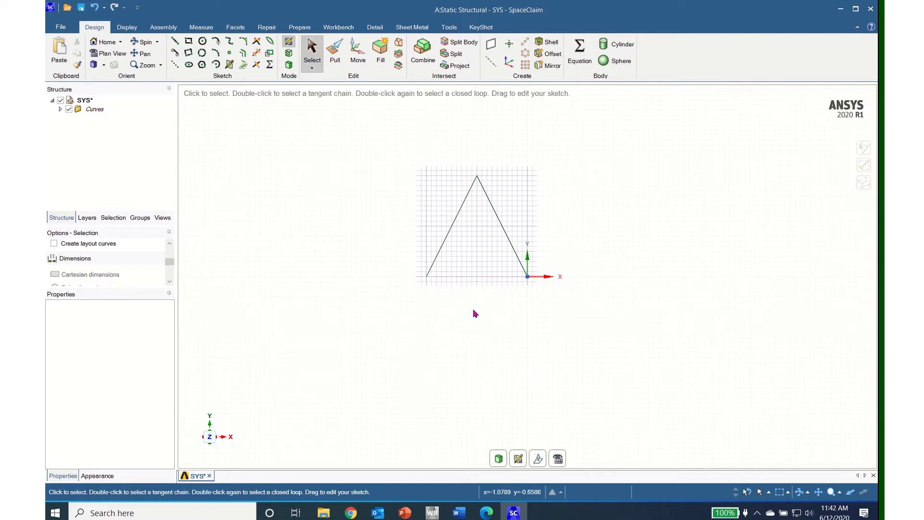
Return to 3D mode and copy both sketched lines 3 m in the negative Z direction with the Move tool.
mouse_move(475, 313)
middle_down()
mouse_move(472, 305)
mouse_move(415, 319)
middle_up()
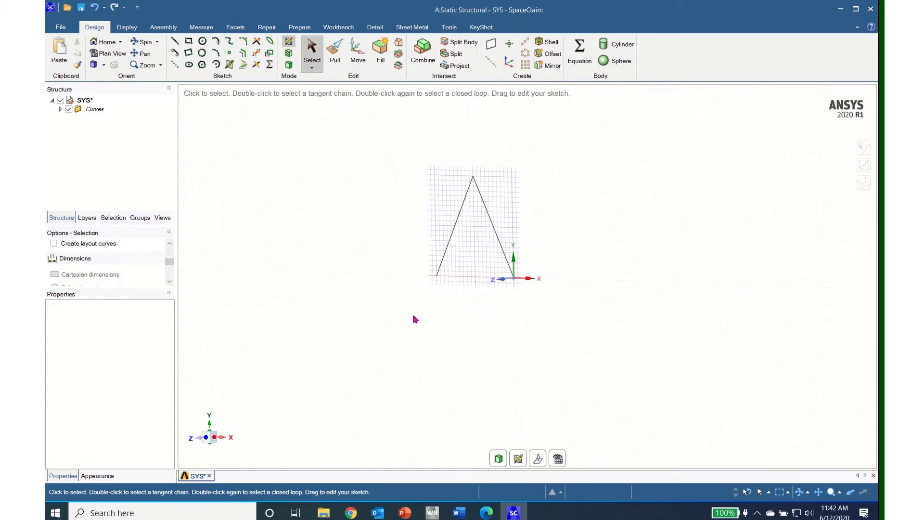
click(289, 68)
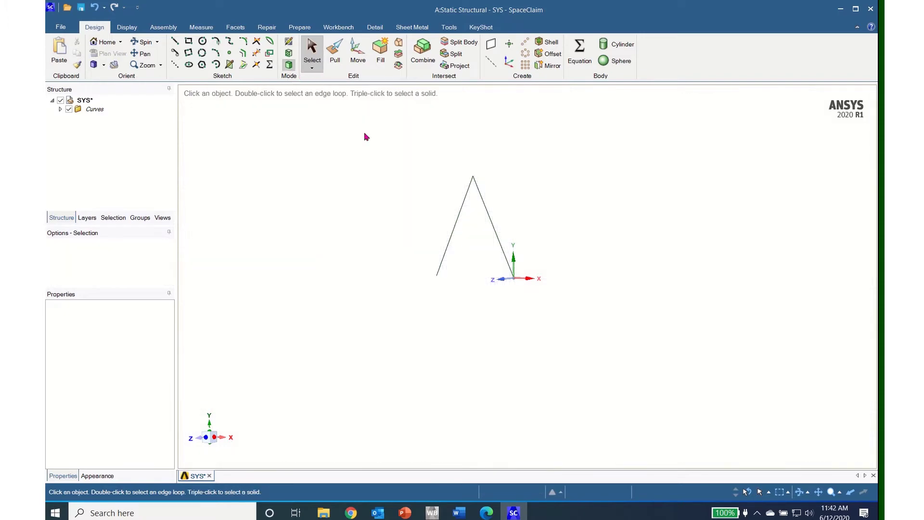
click(454, 234)
click(455, 234)
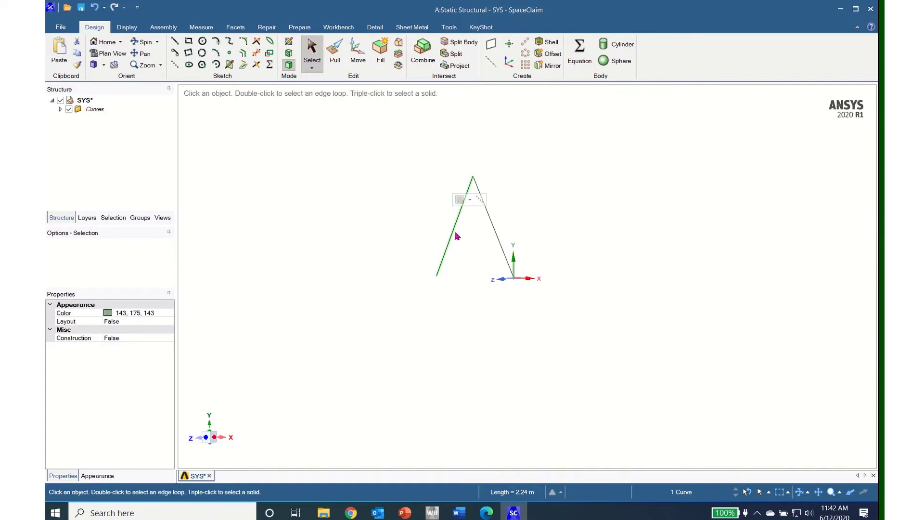
ctrl+click(501, 248)
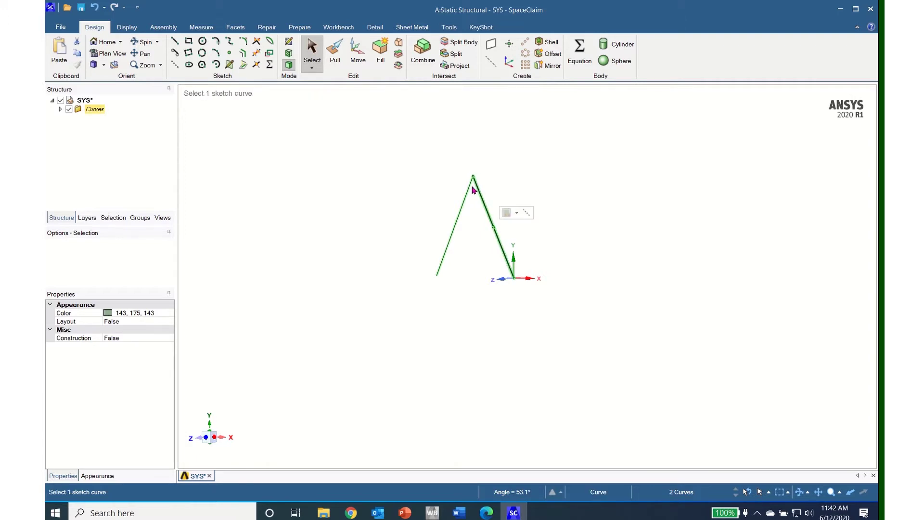
click(359, 61)
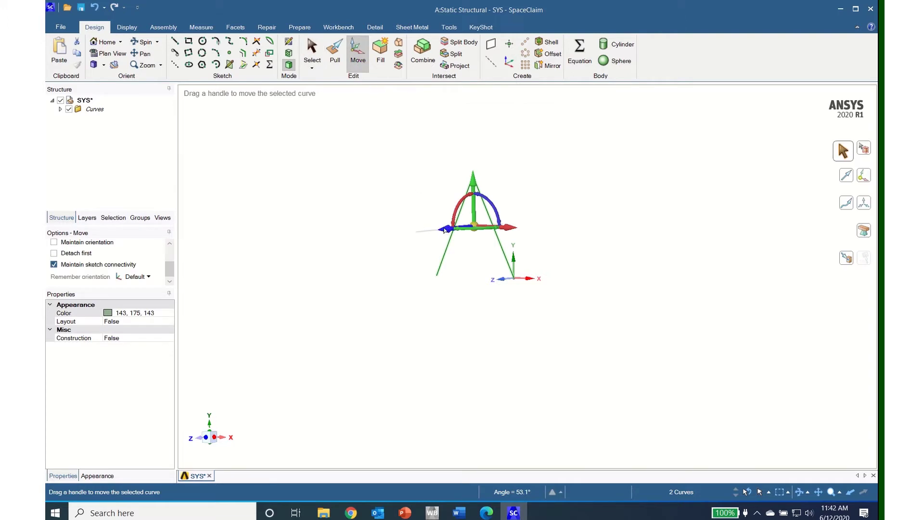
key(ctrl)
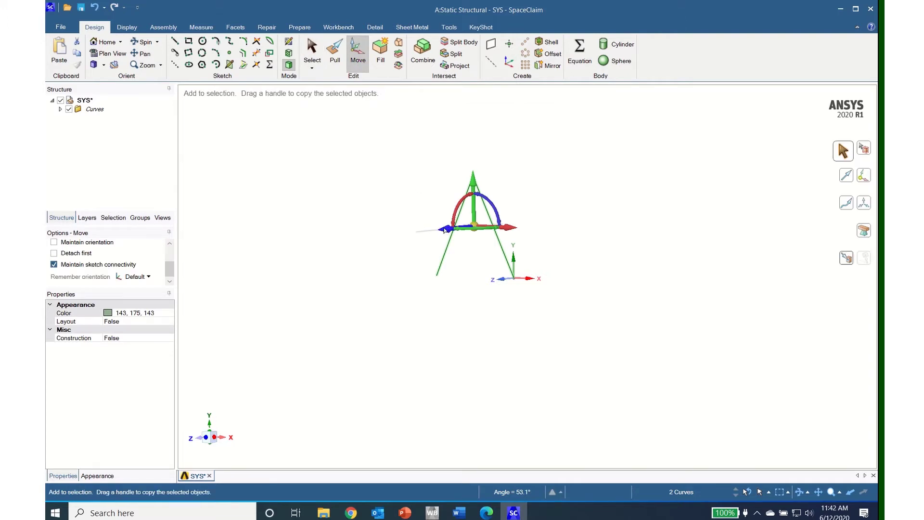
ctrl+drag(445, 230, 556, 196)
text(3)
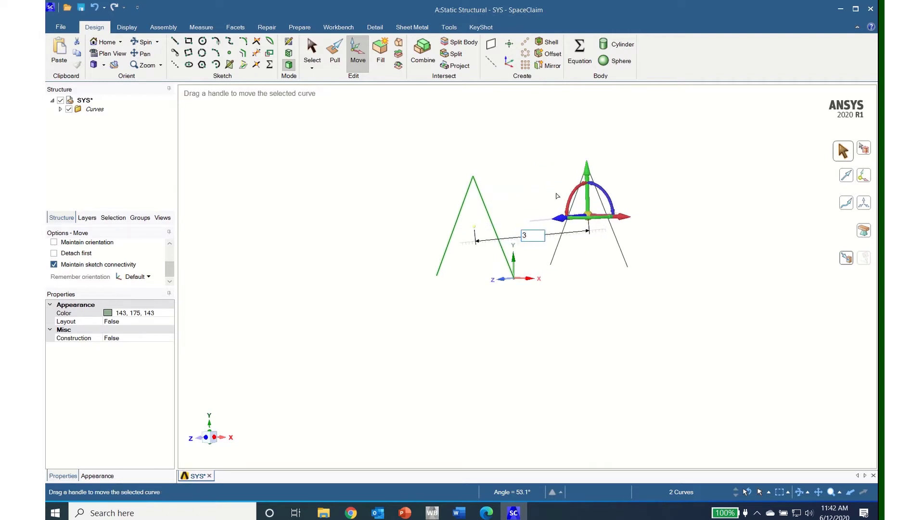
key(Return)
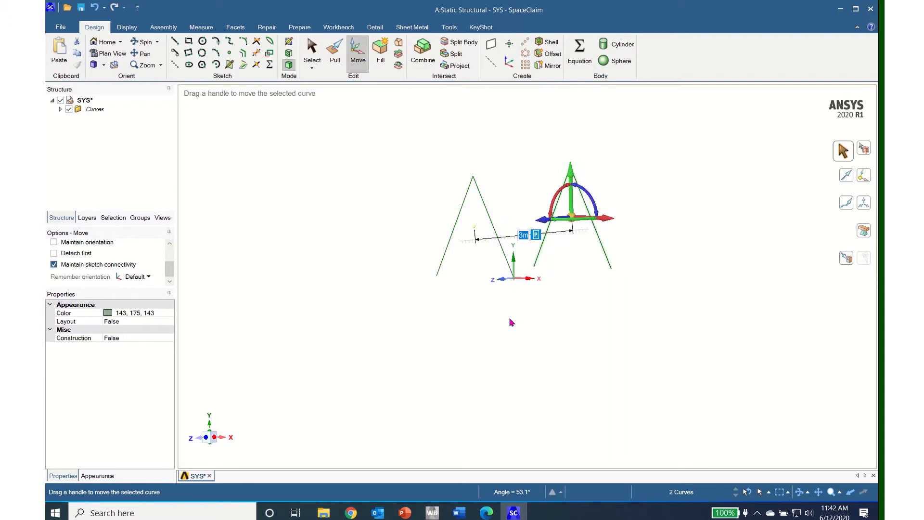
click(512, 351)
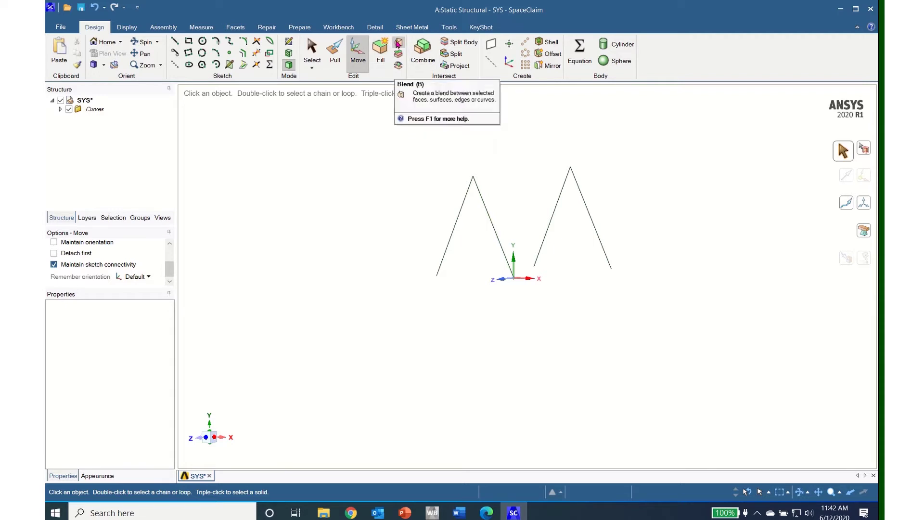
Connect the apex points of the two line pairs with a straight line using the Blend tool.
click(399, 44)
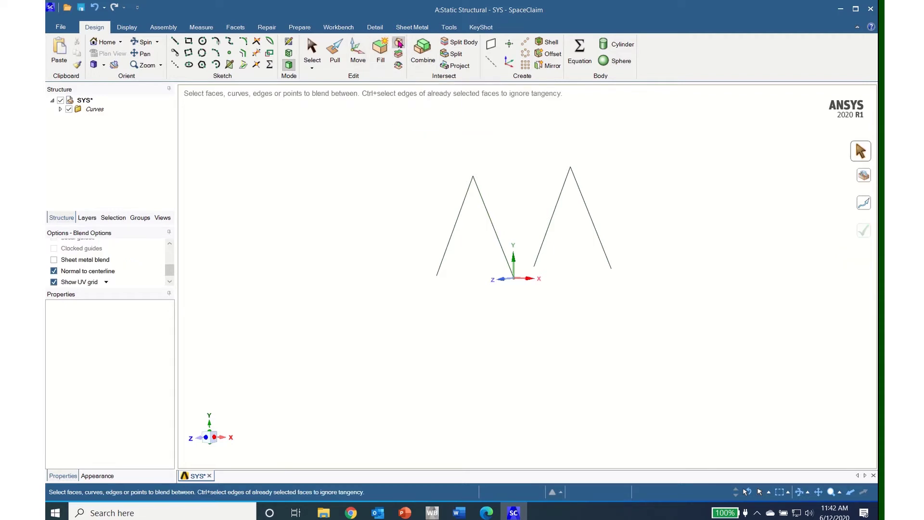
click(477, 188)
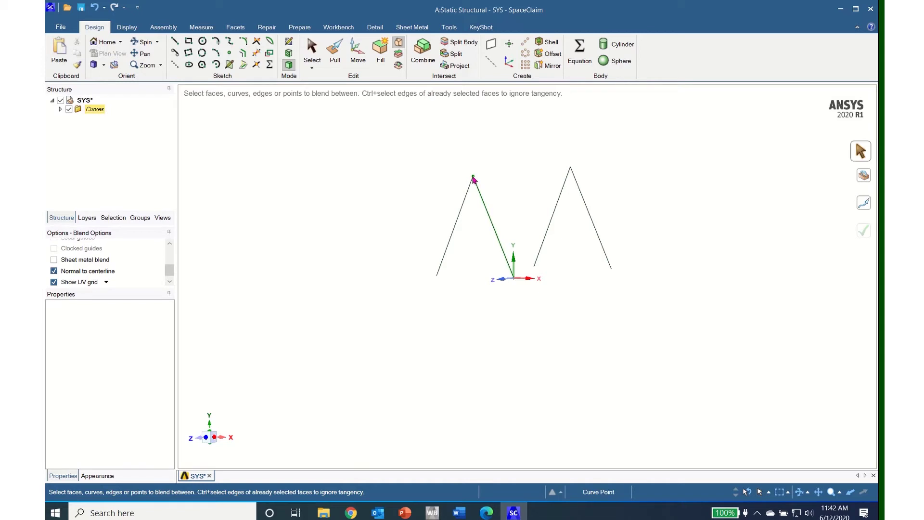
click(474, 179)
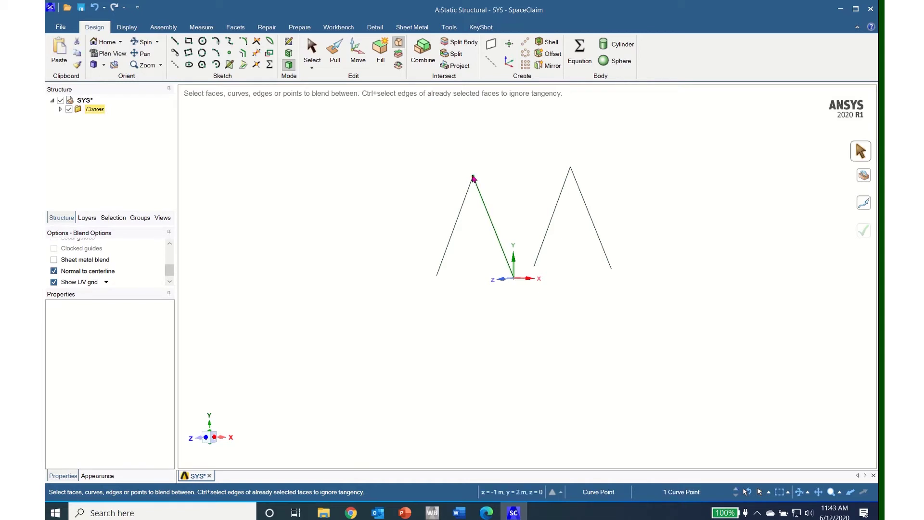
ctrl+click(572, 171)
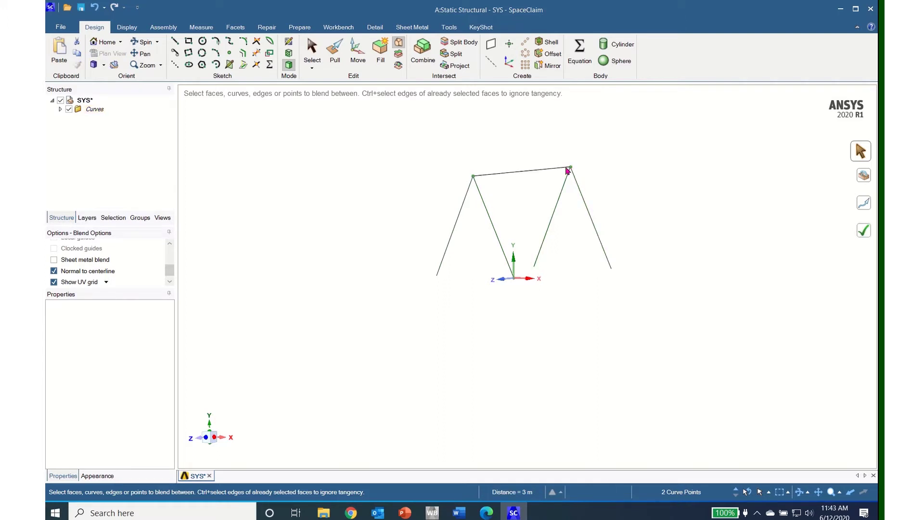
click(61, 110)
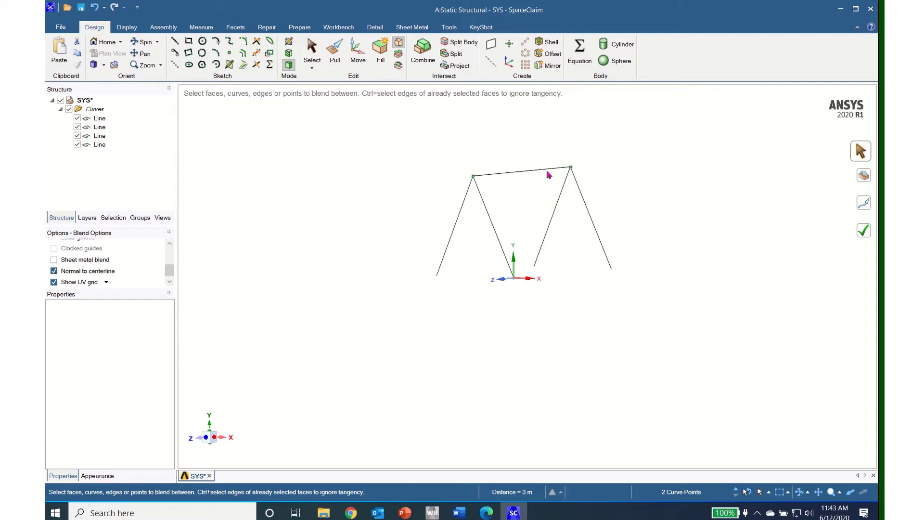
key(Return)
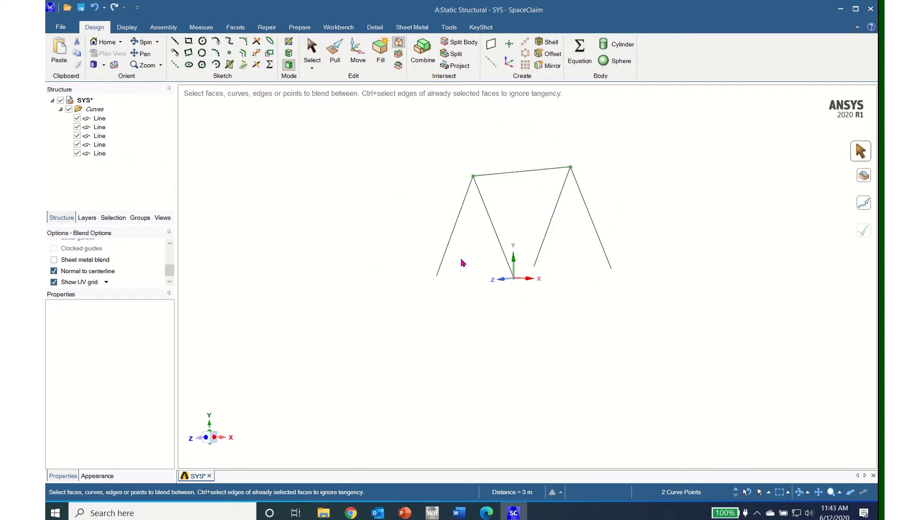
Select all five lines of the A-frame and copy them 2 m in the positive X direction with the Move tool.
click(100, 119)
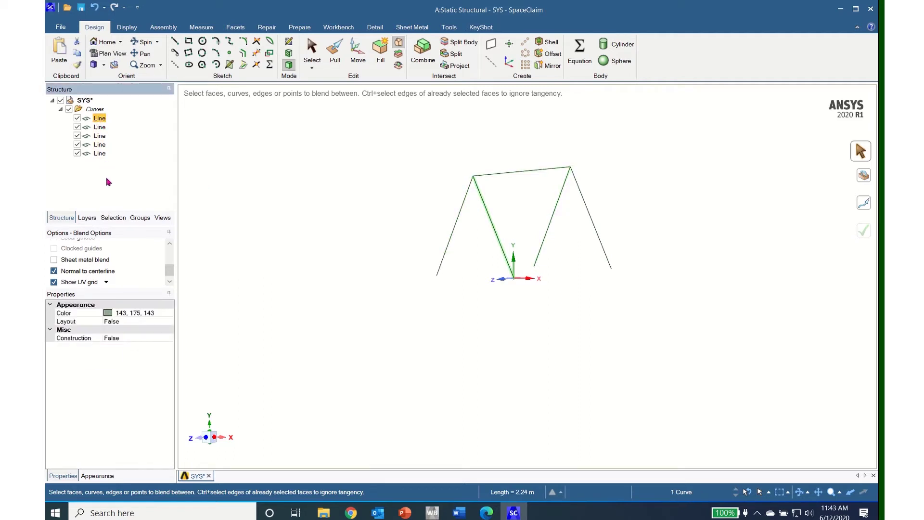
shift+click(102, 153)
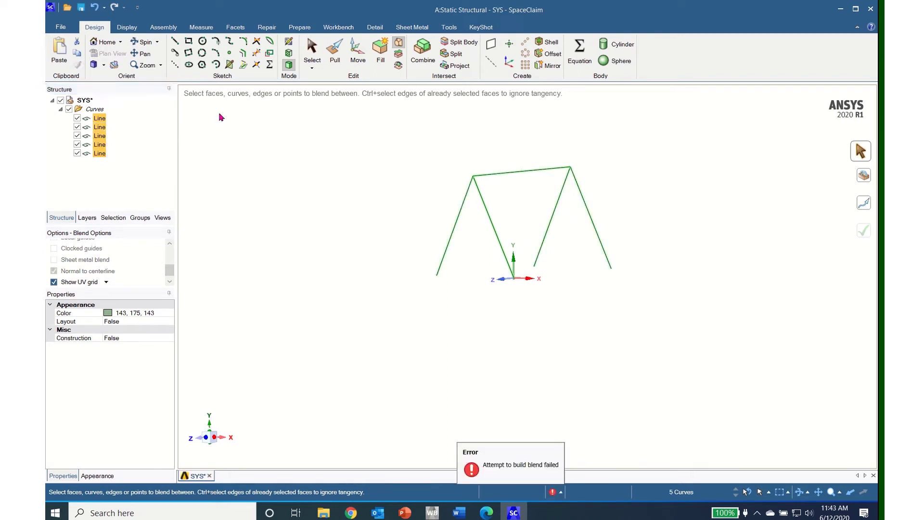
click(358, 57)
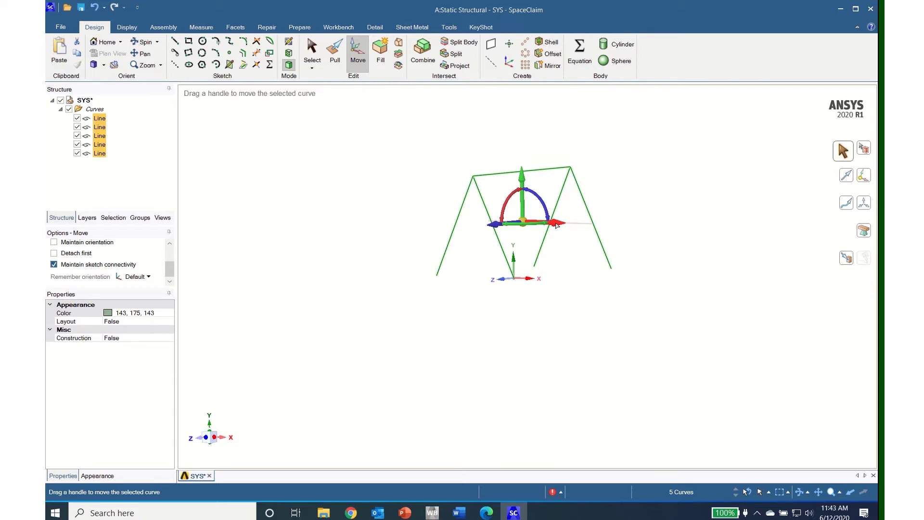
key(ctrl)
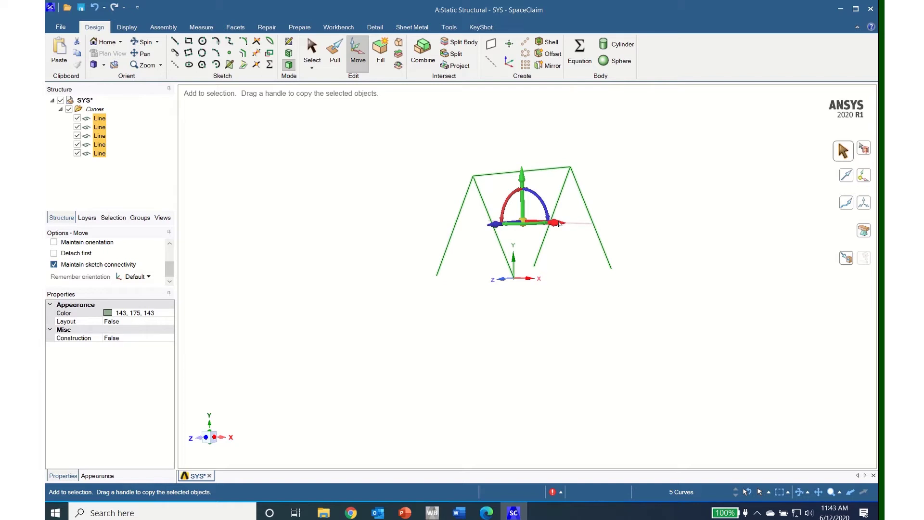
ctrl+drag(559, 223, 601, 228)
drag(624, 229, 631, 228)
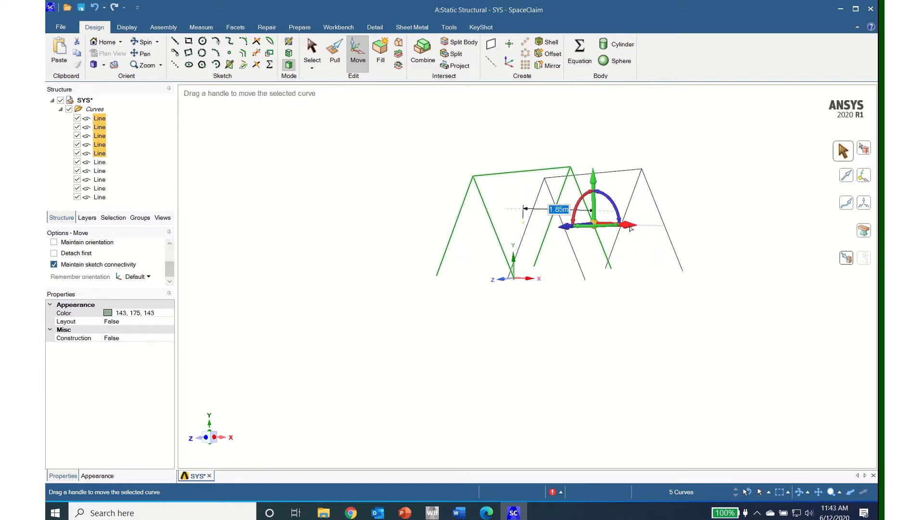
text(2)
key(Return)
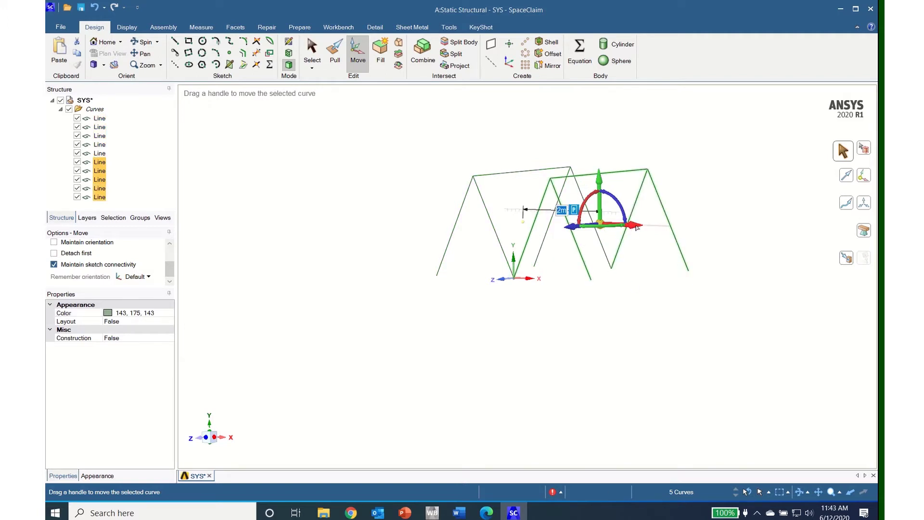
Copy the second frame's lines another 2 m along positive X with the Move tool.
key(ctrl)
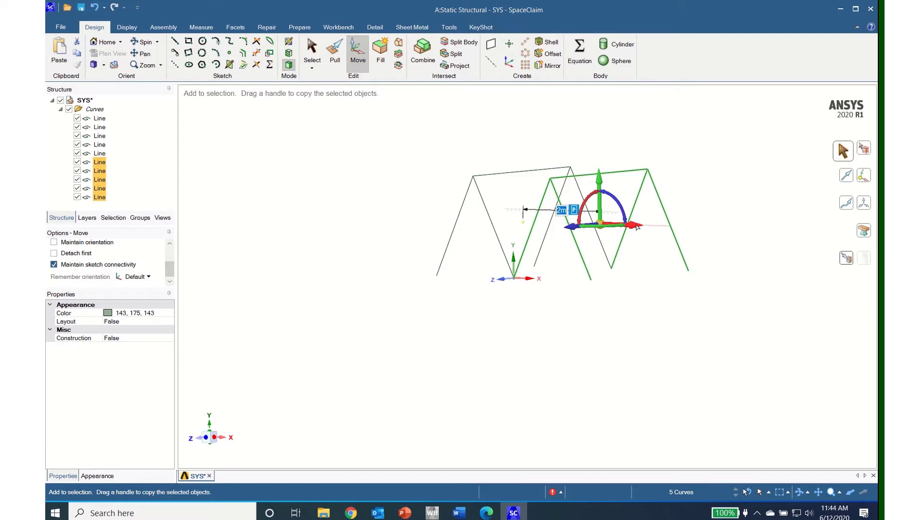
ctrl+drag(637, 226, 716, 220)
text(4)
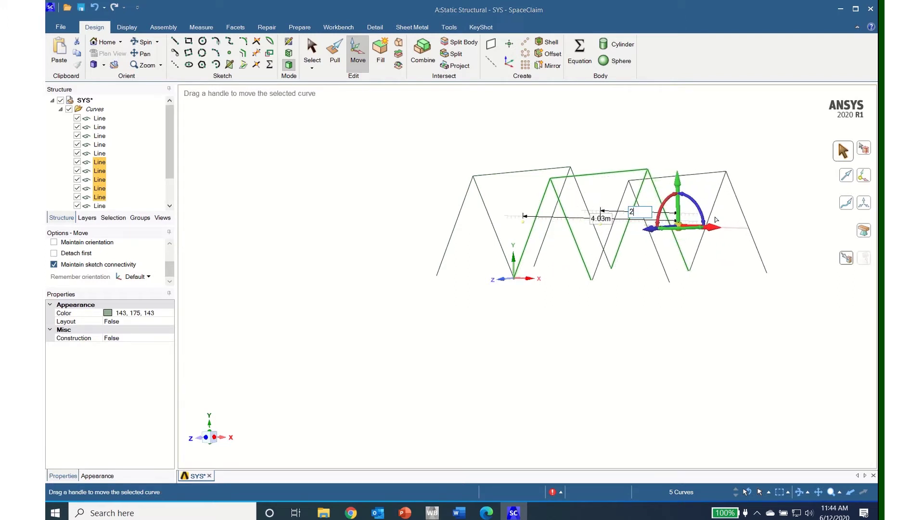
key(Return)
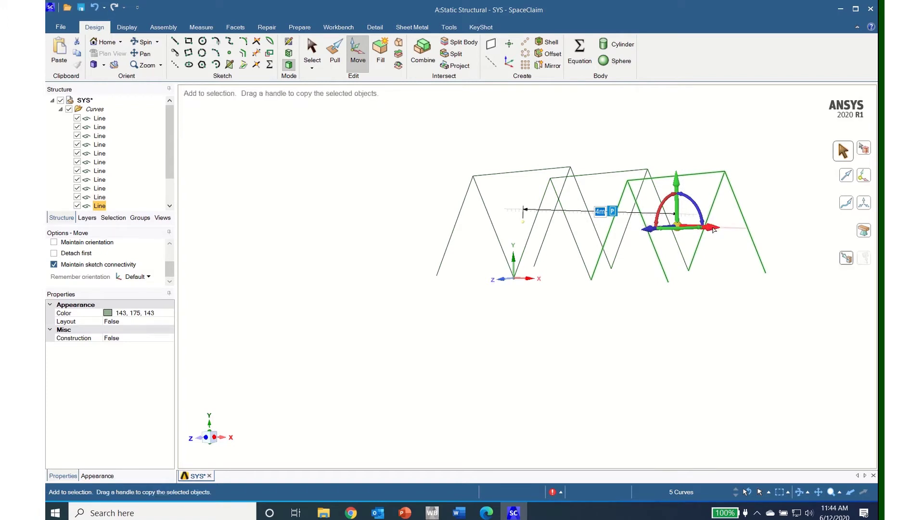
Copy the third frame's lines 2 m further along positive X to make a fourth frame, and clear the selection.
ctrl+drag(714, 230, 794, 230)
text(2)
key(Return)
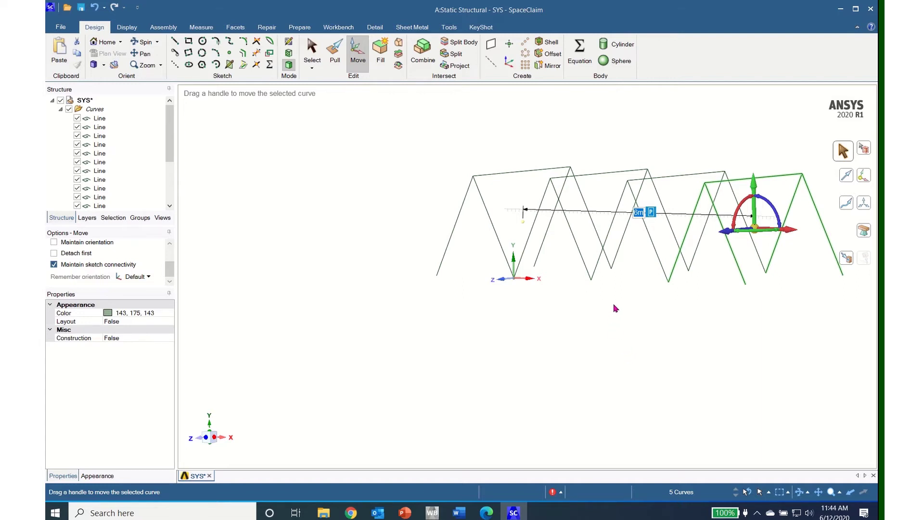
key(ctrl)
shift+middle_drag(617, 306, 465, 335)
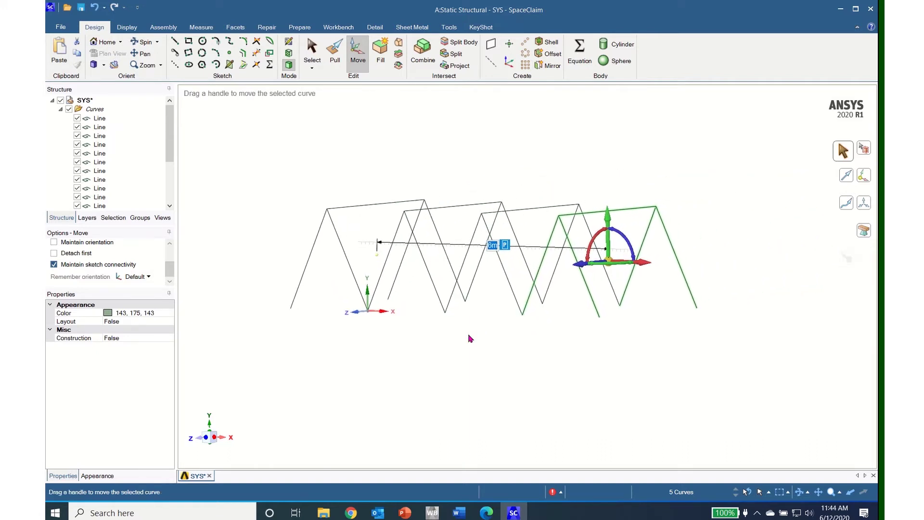
key(Escape)
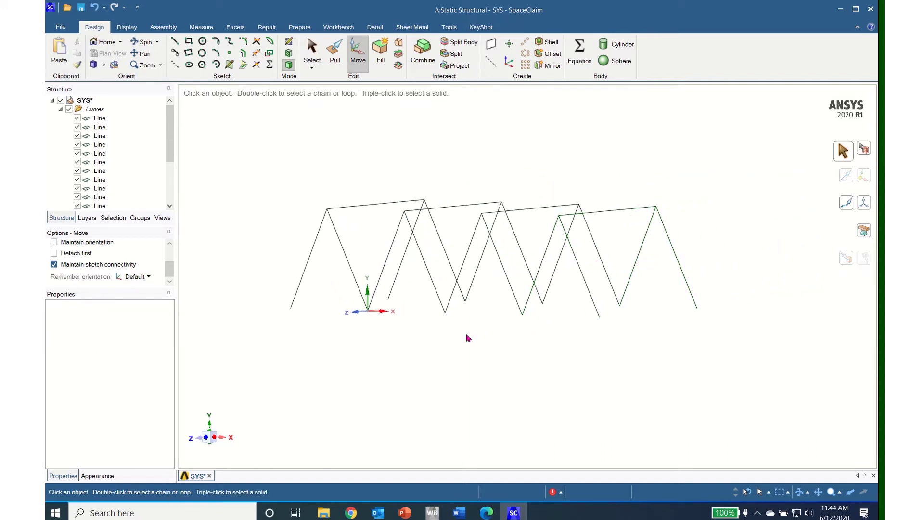
middle_drag(513, 349, 496, 369)
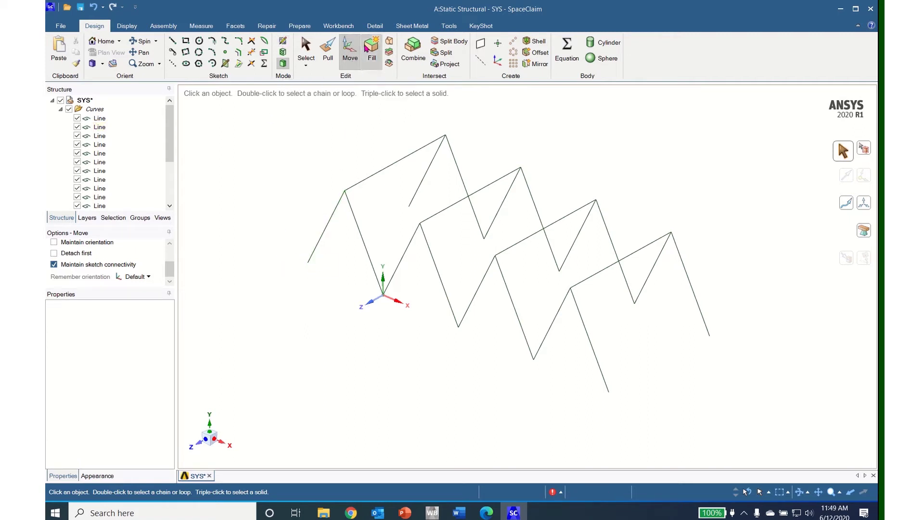
Sketch a 3 m by 8 m rectangle on the base plane under the frames from an outer leg foot, and return to 3D mode to make it a surface.
click(282, 43)
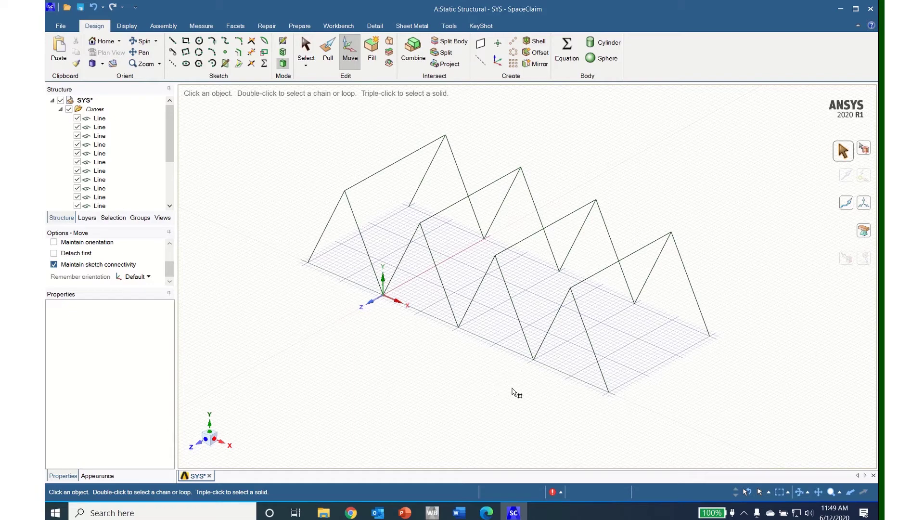
click(512, 389)
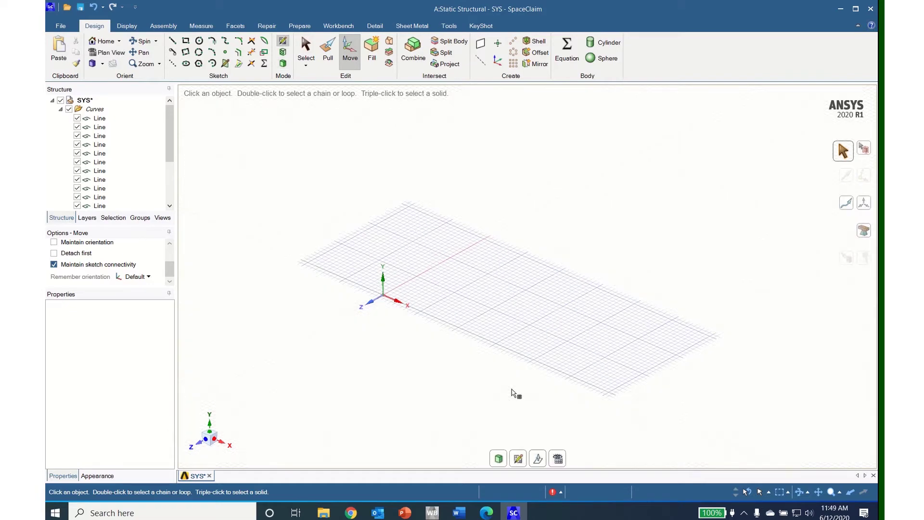
click(187, 42)
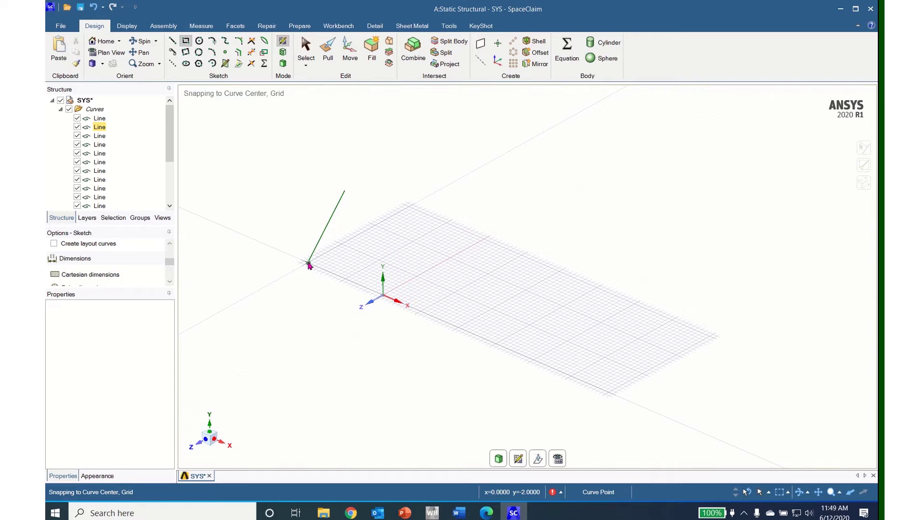
click(309, 265)
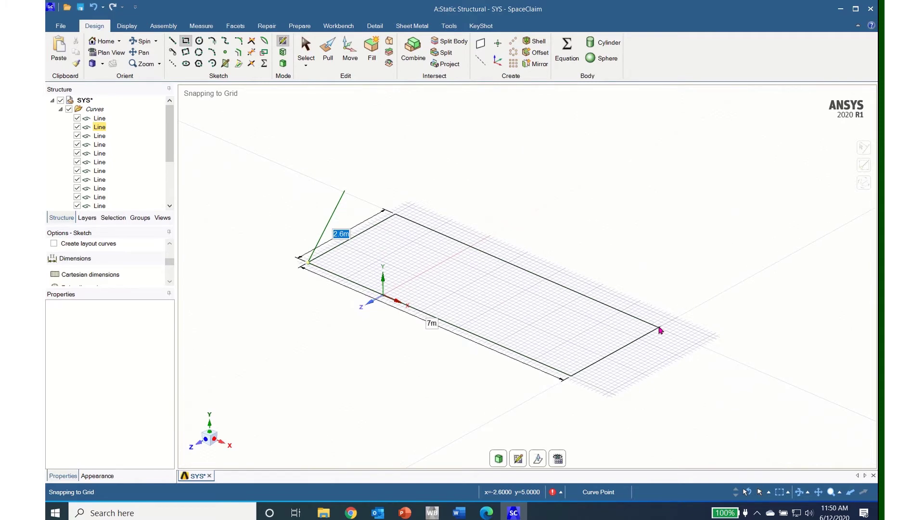
text(3)
key(Tab)
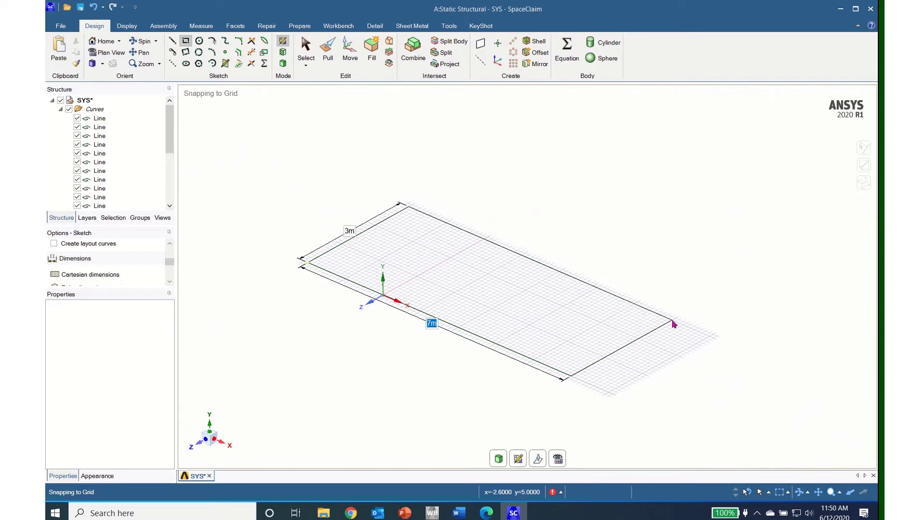
key(Tab)
key(Tab)
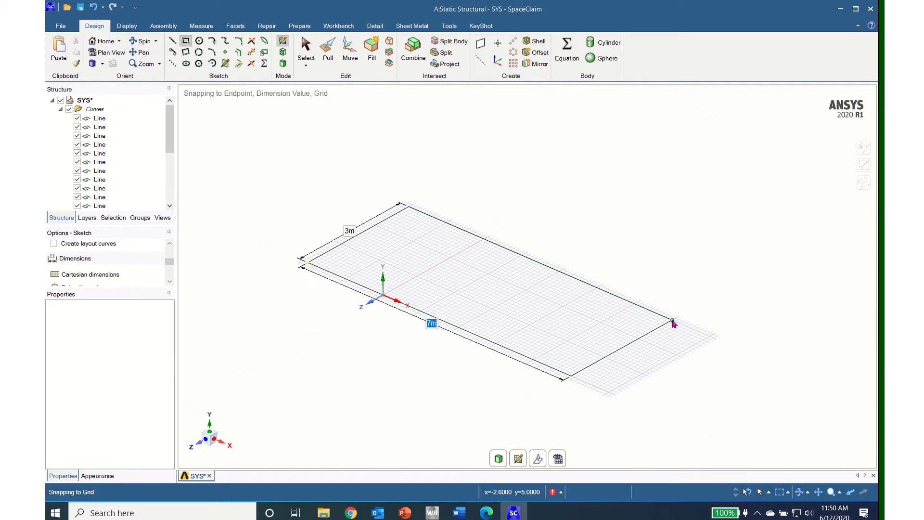
text(8)
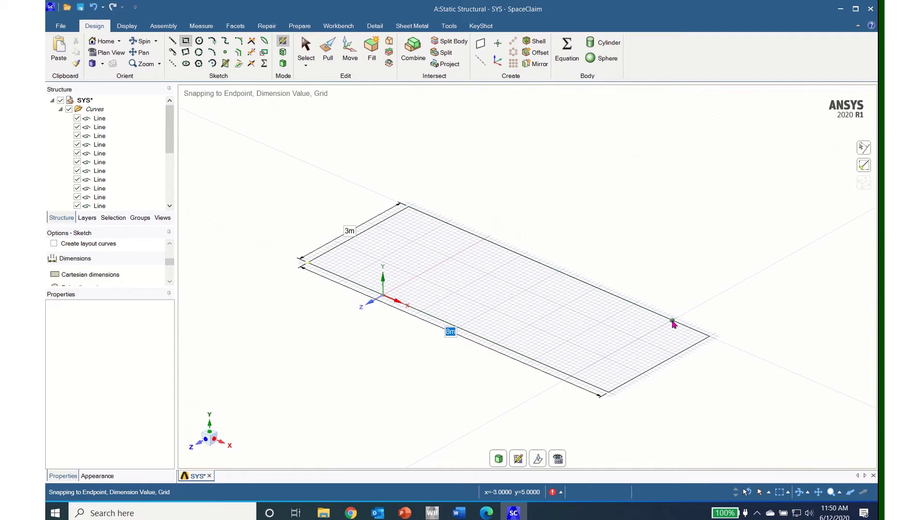
click(674, 324)
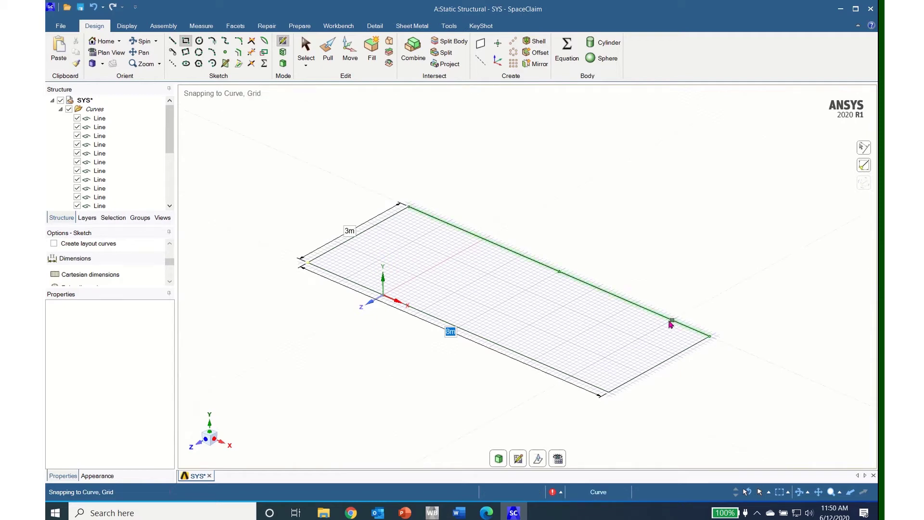
click(283, 67)
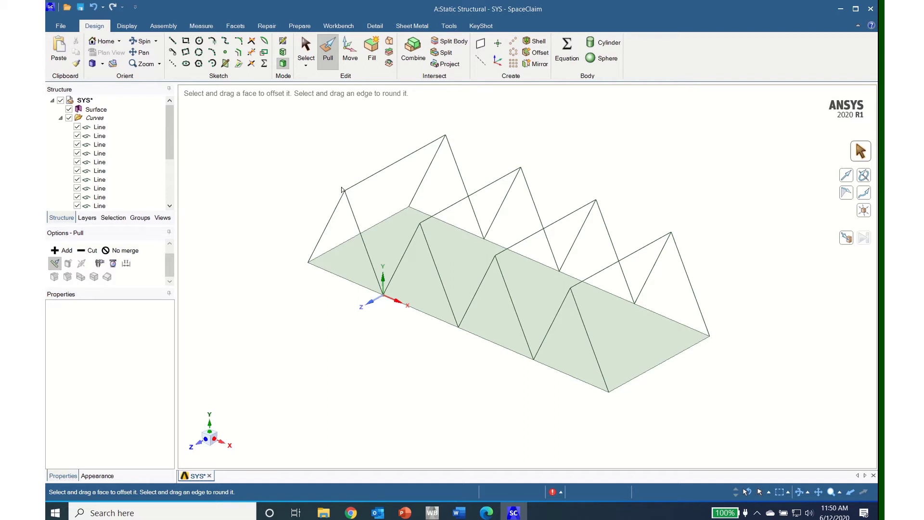
Start a line sketch on the base surface's plane and move the sketch grid up to the level of the frame apexes.
click(493, 254)
click(173, 41)
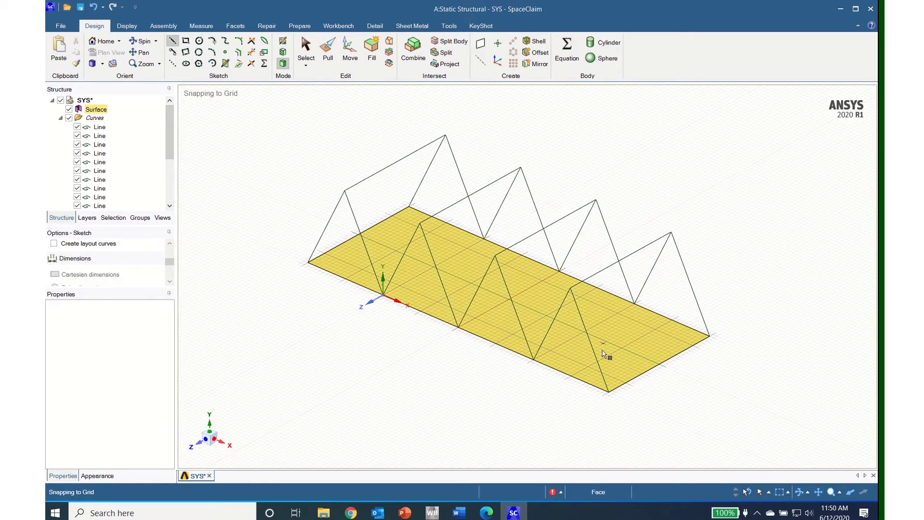
right_click(632, 401)
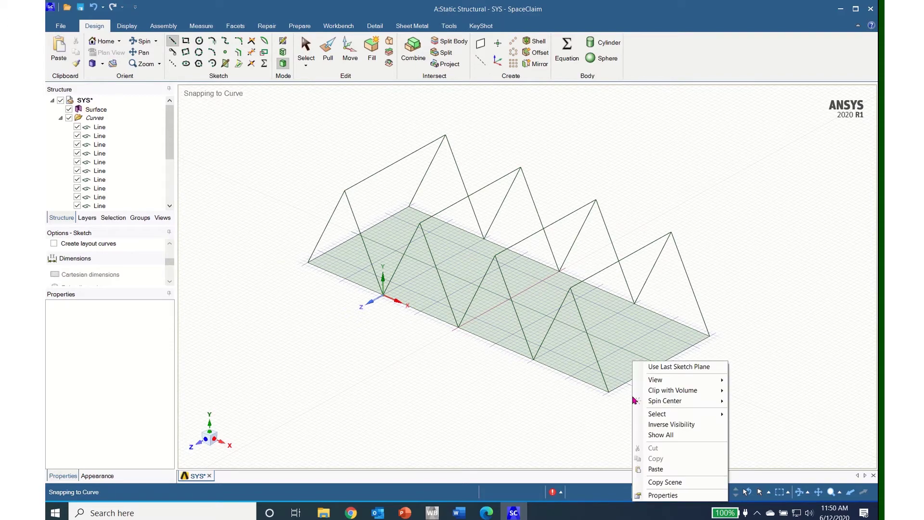
click(610, 401)
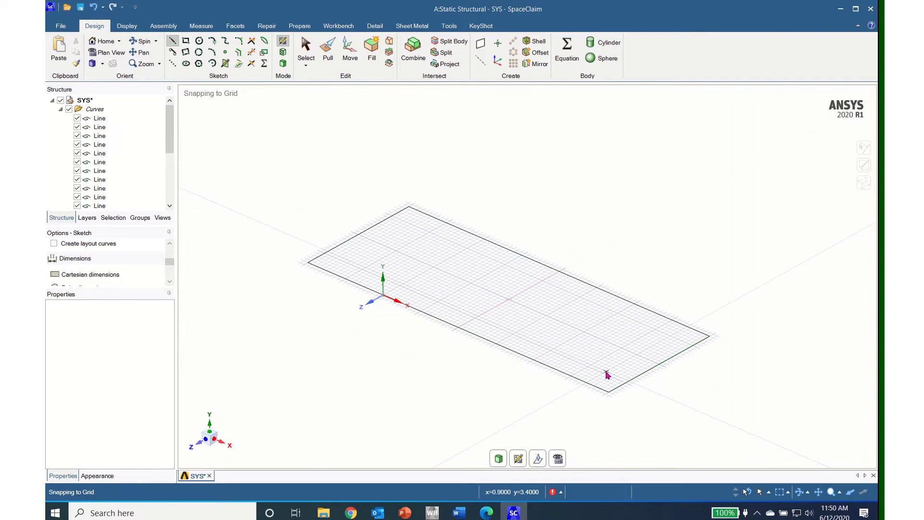
right_click(606, 375)
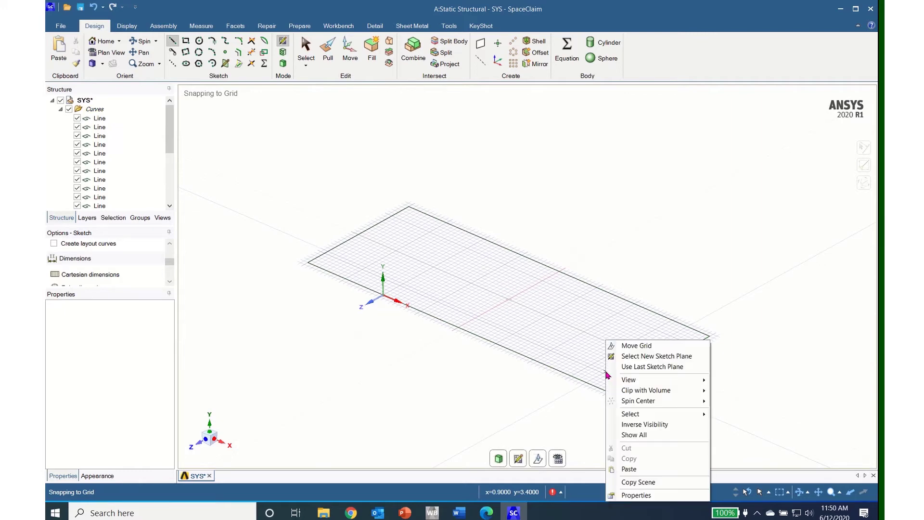
click(634, 346)
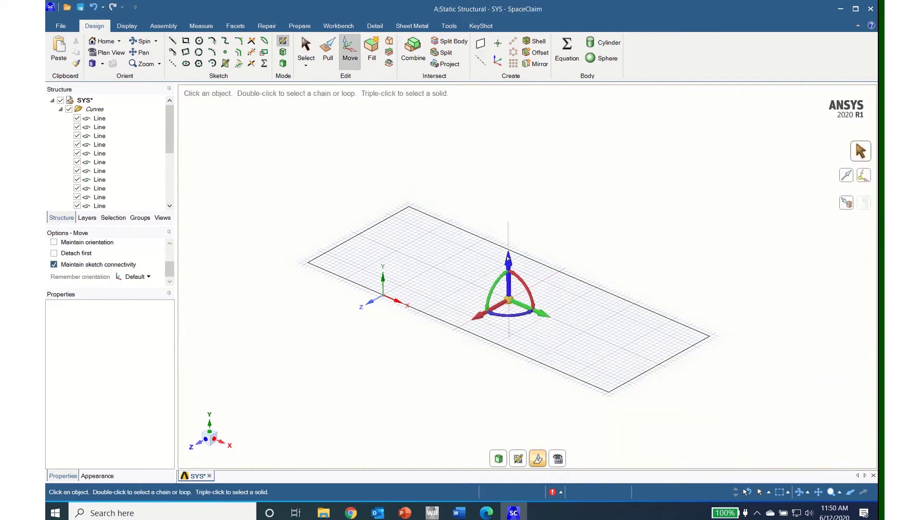
drag(509, 259, 509, 171)
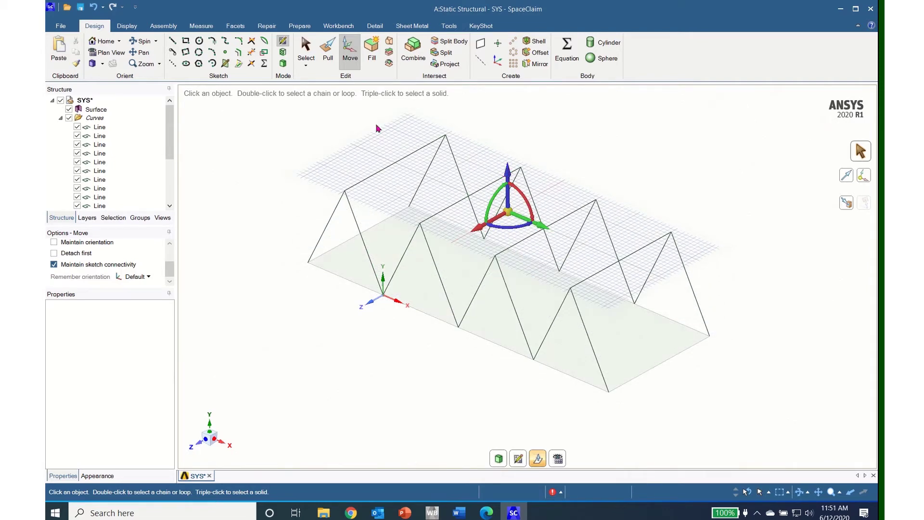
Sketch connected 2 m lines through the four frame apexes along the positive Z side.
click(172, 40)
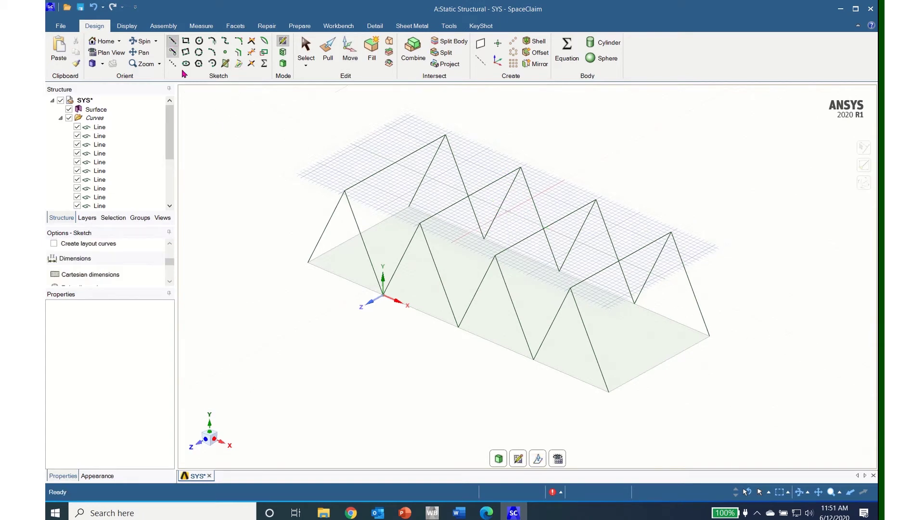
click(344, 192)
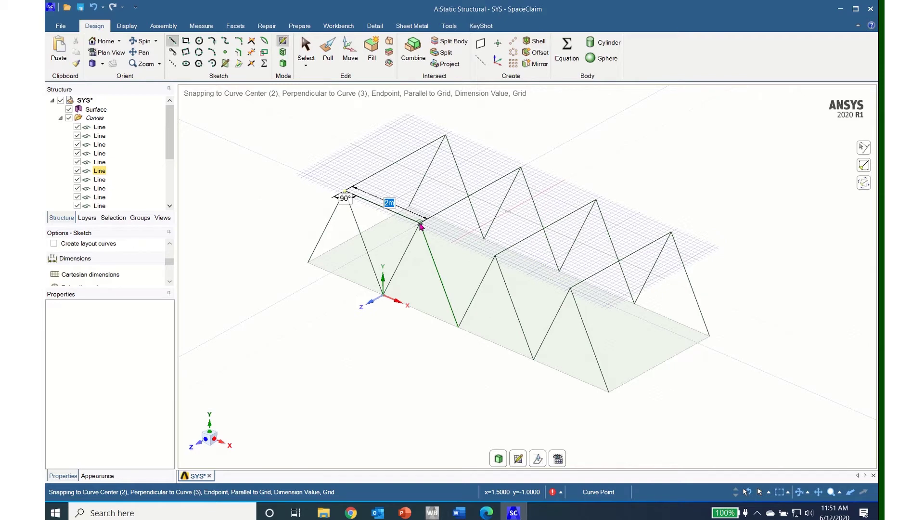
click(420, 223)
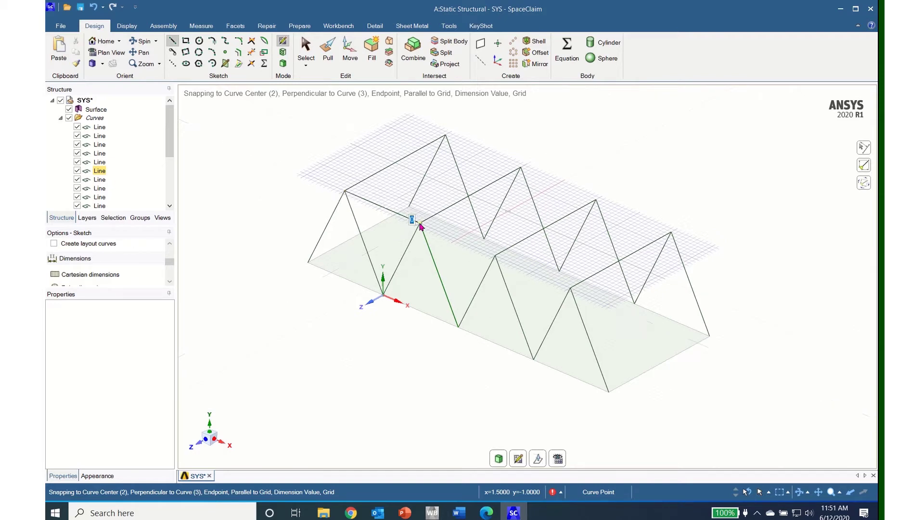
click(496, 258)
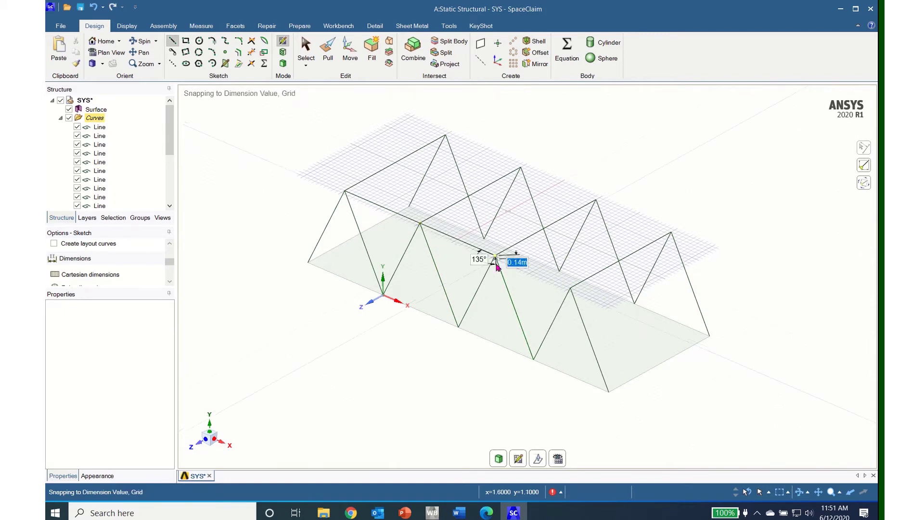
click(572, 289)
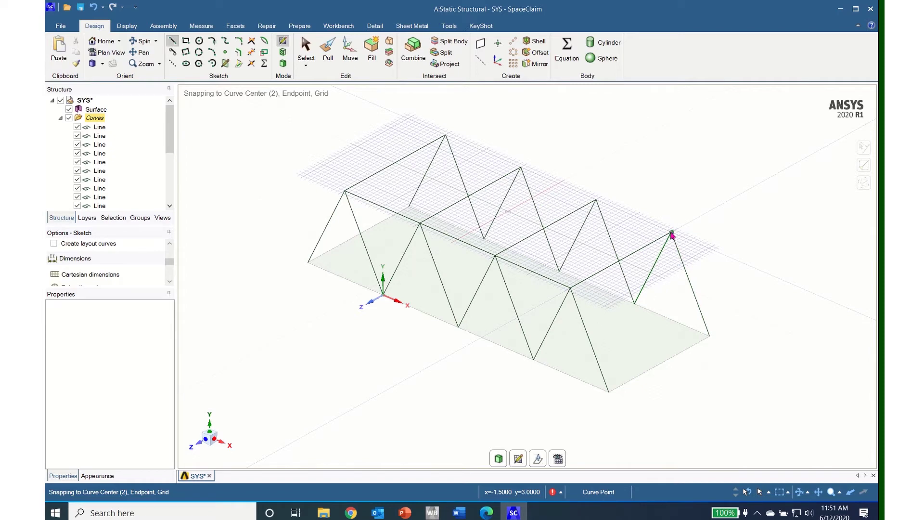
Sketch connected 2 m lines through the four frame apexes along the negative Z side, and leave the line tool.
click(672, 234)
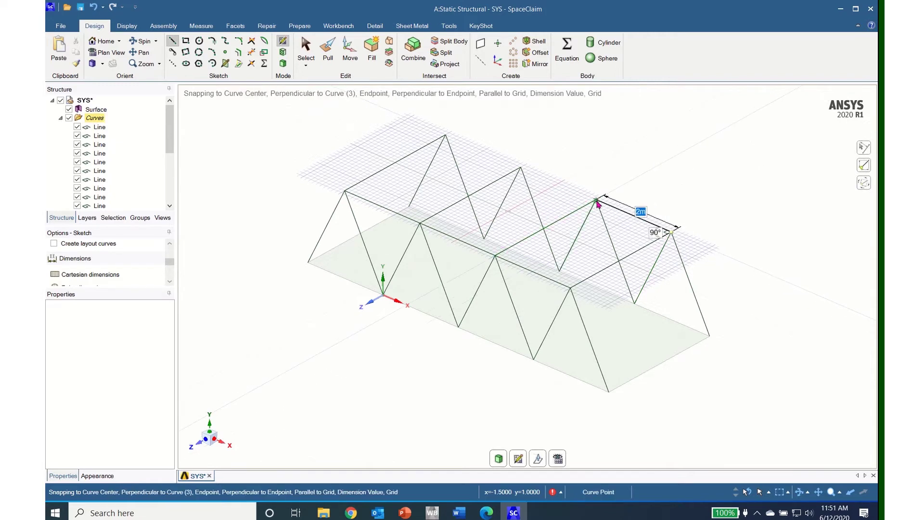
click(597, 202)
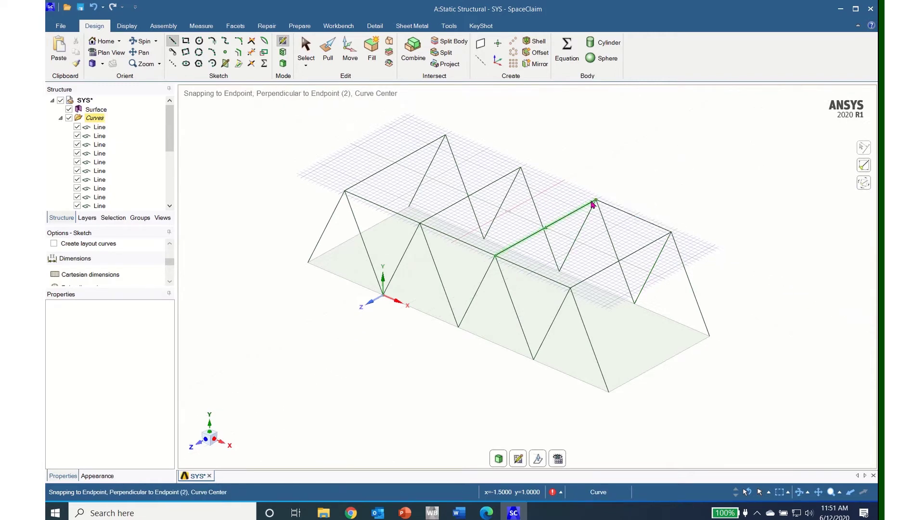
click(522, 169)
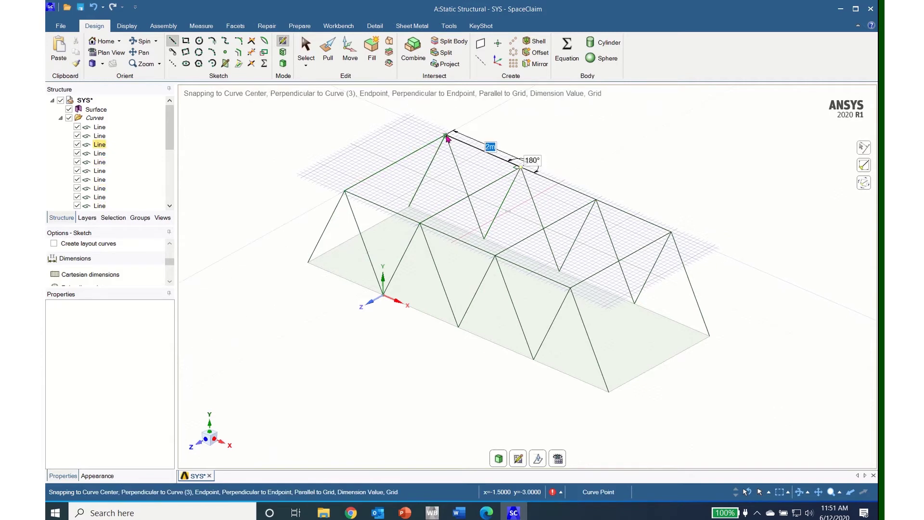
click(447, 138)
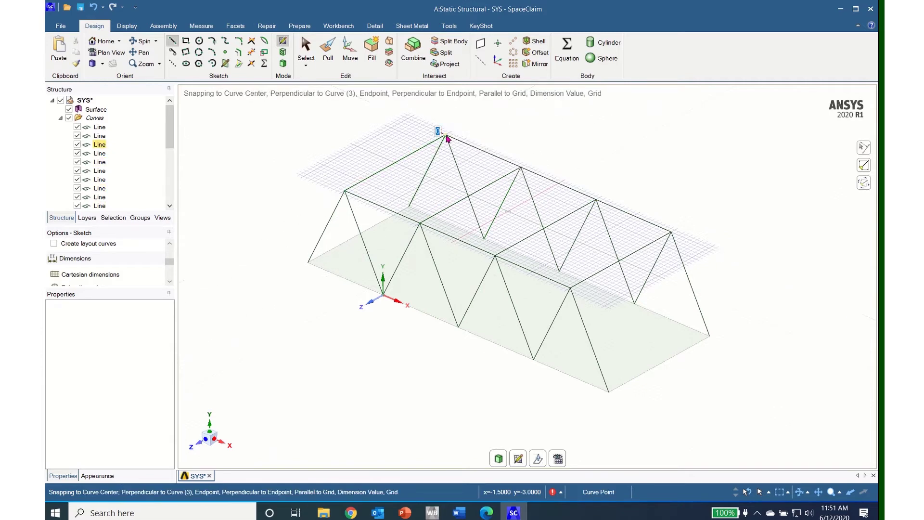
key(Escape)
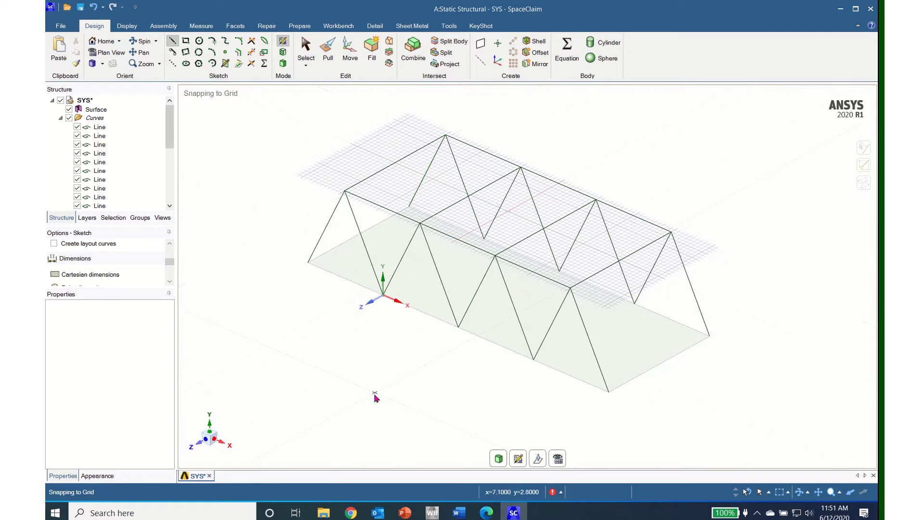
middle_drag(376, 388, 390, 387)
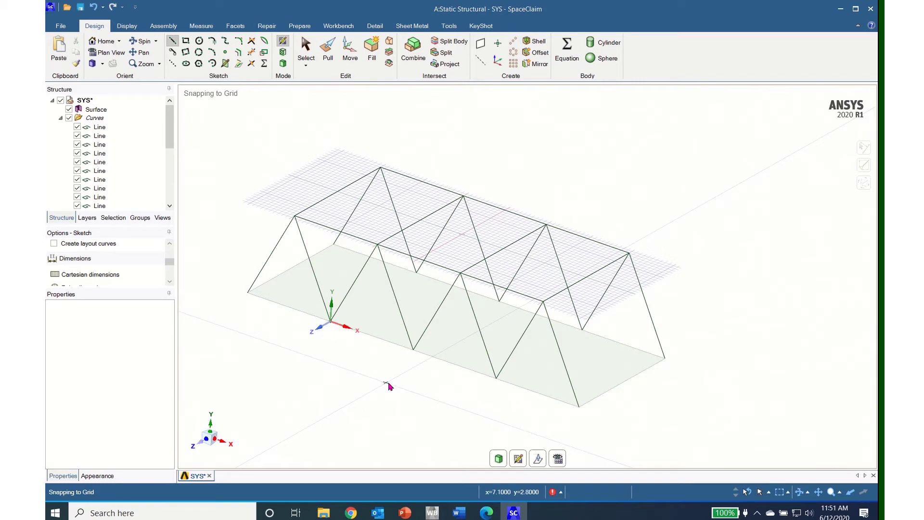
key(Escape)
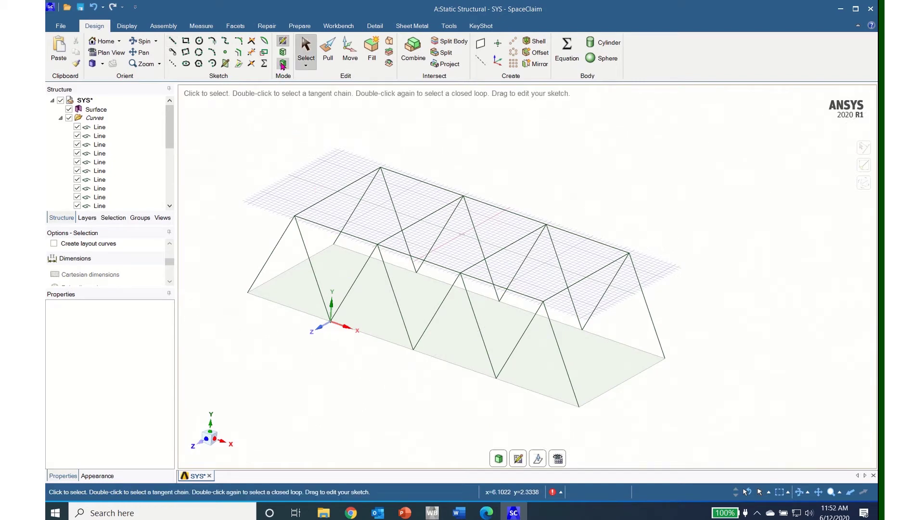
Insert a Rectangle beam profile from the profile library and open that profile for editing.
click(305, 28)
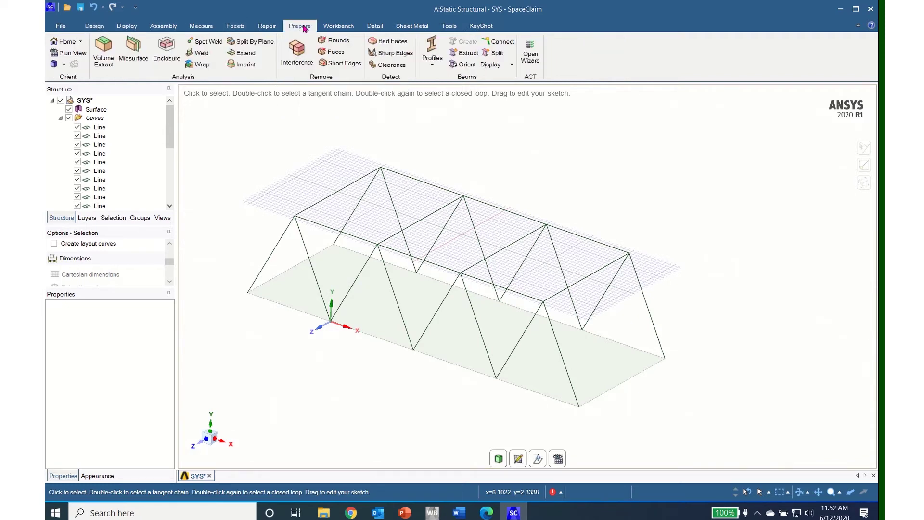
click(432, 66)
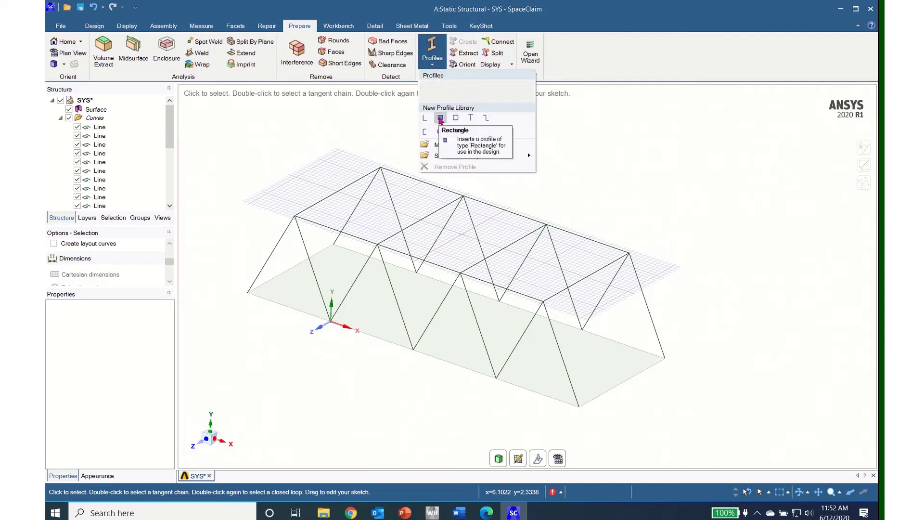
click(440, 118)
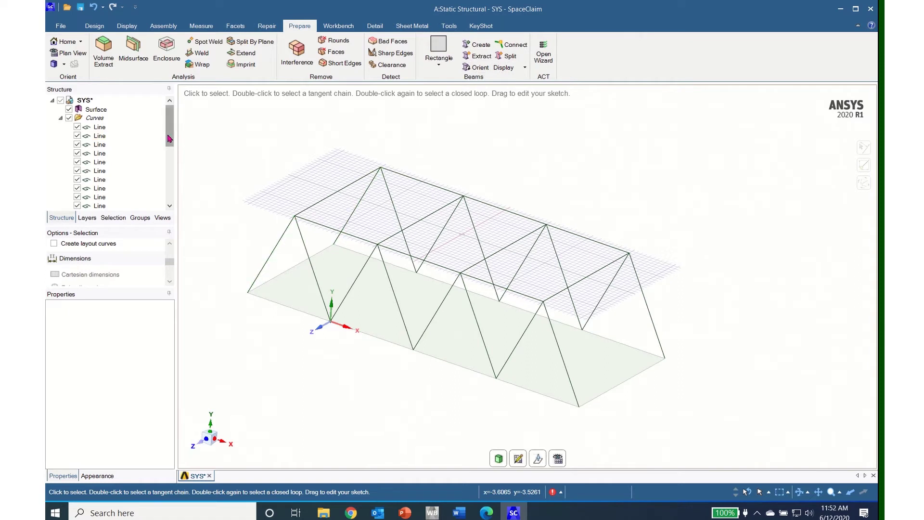
drag(169, 137, 162, 207)
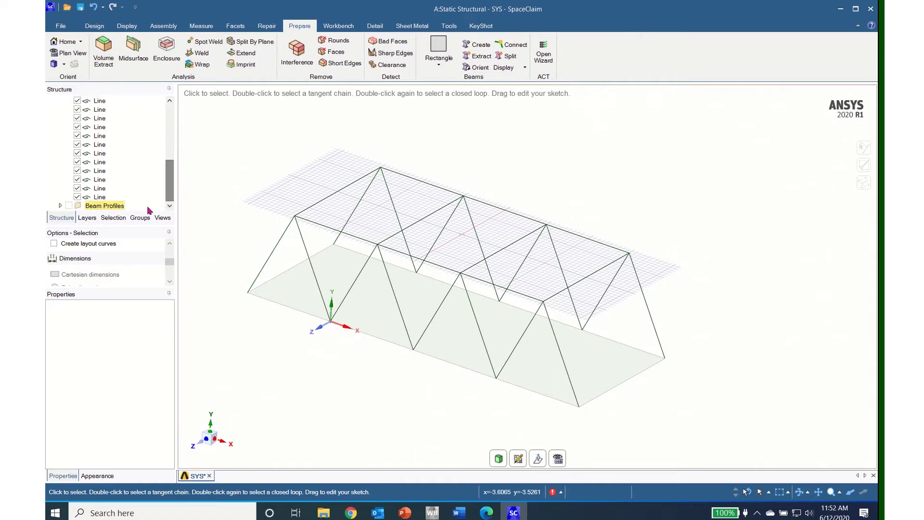
click(61, 208)
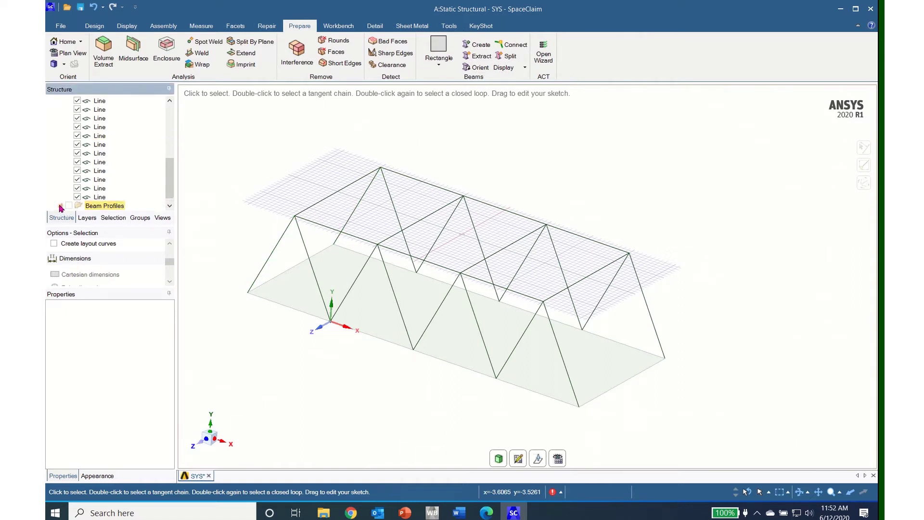
click(170, 205)
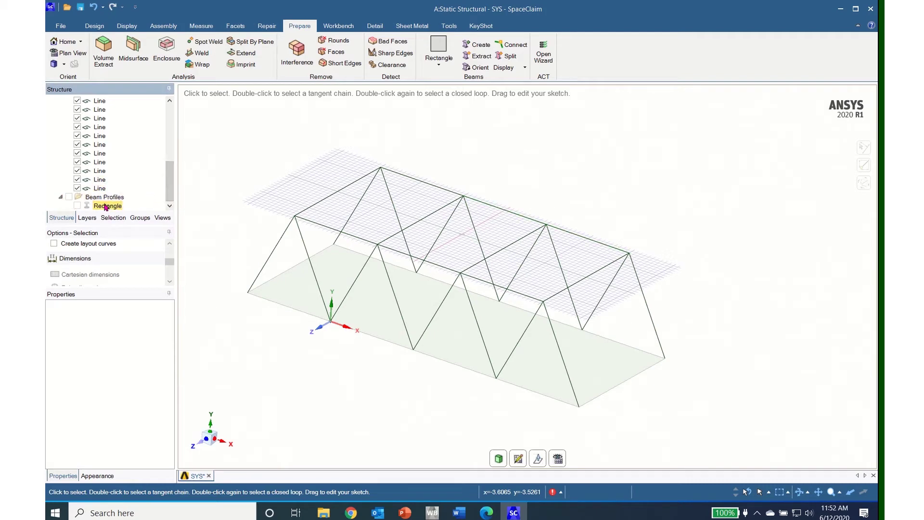
right_click(106, 207)
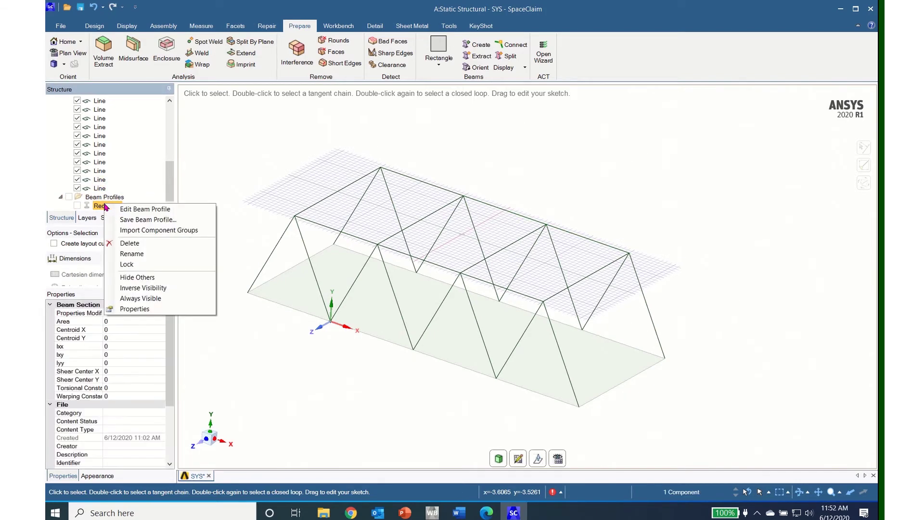
click(129, 211)
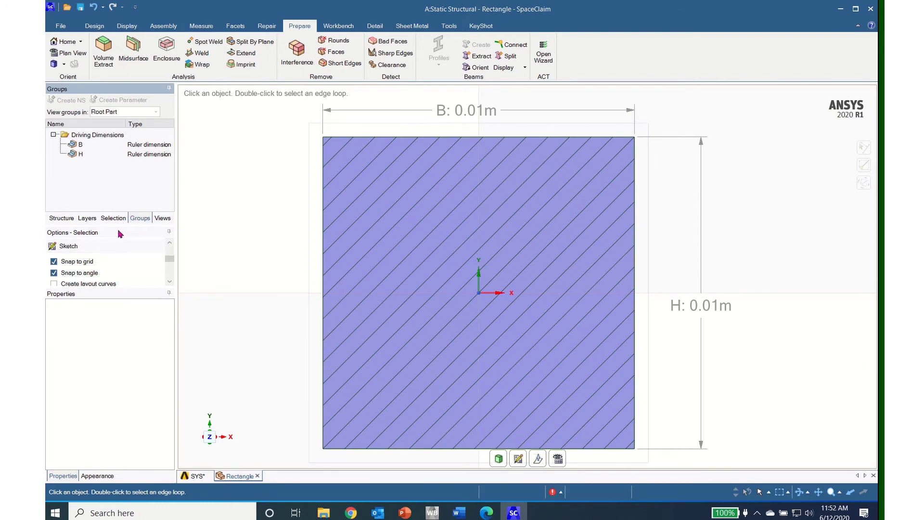
Set the rectangle profile's driving dimension B to 0.05 m.
click(150, 150)
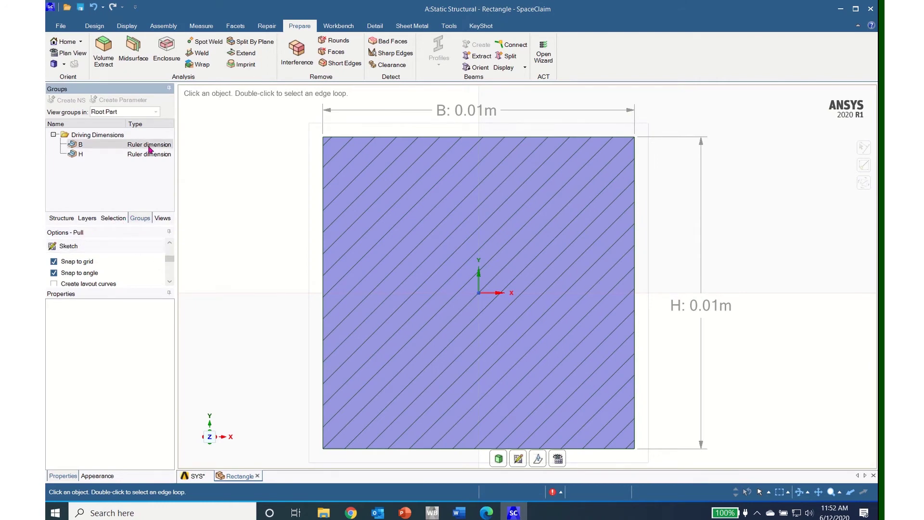
click(149, 150)
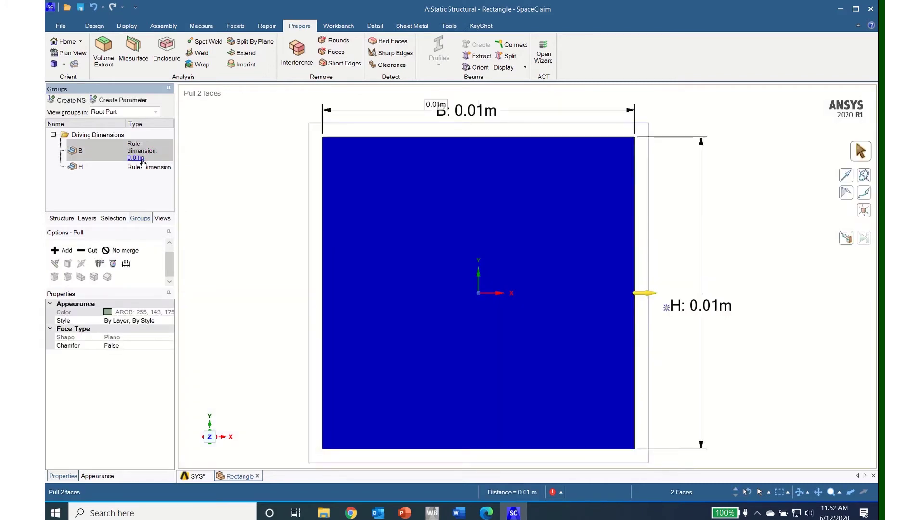
click(143, 165)
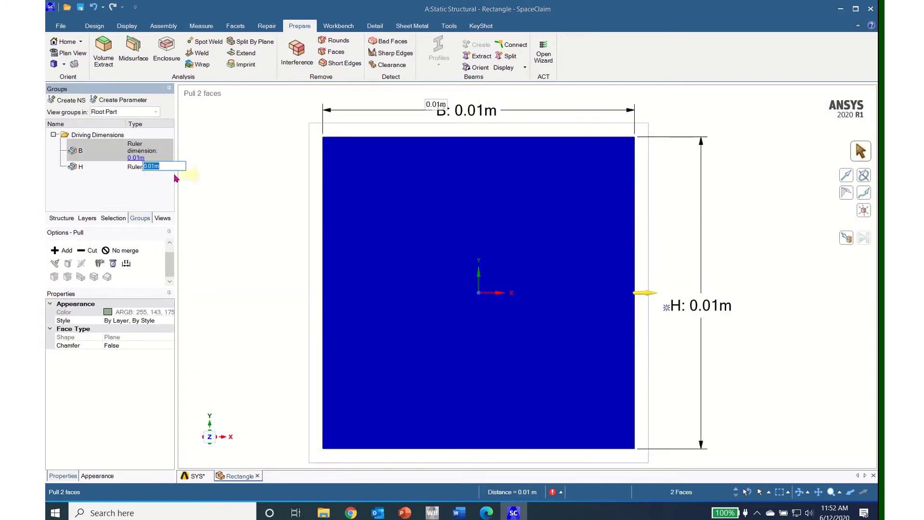
text(0)
key(Return)
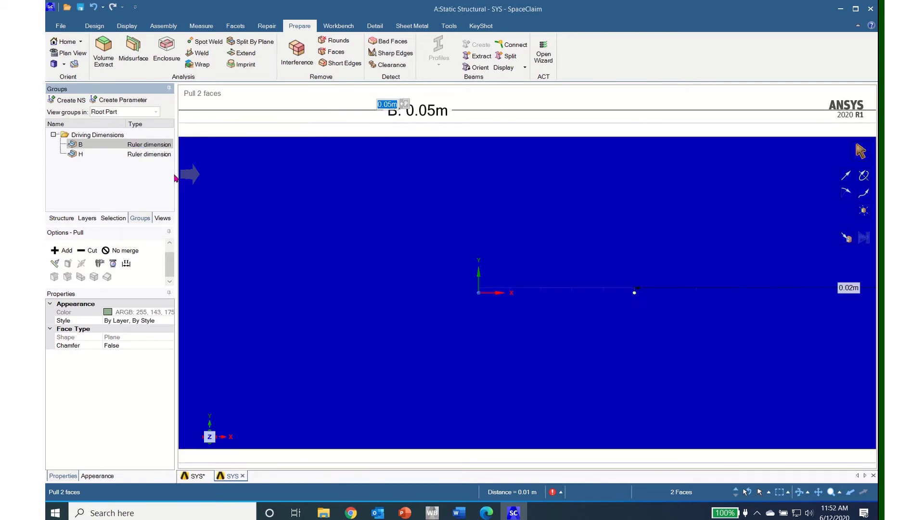
Set the rectangle profile's driving dimension H to 0.05 m and return to the truss design.
click(151, 157)
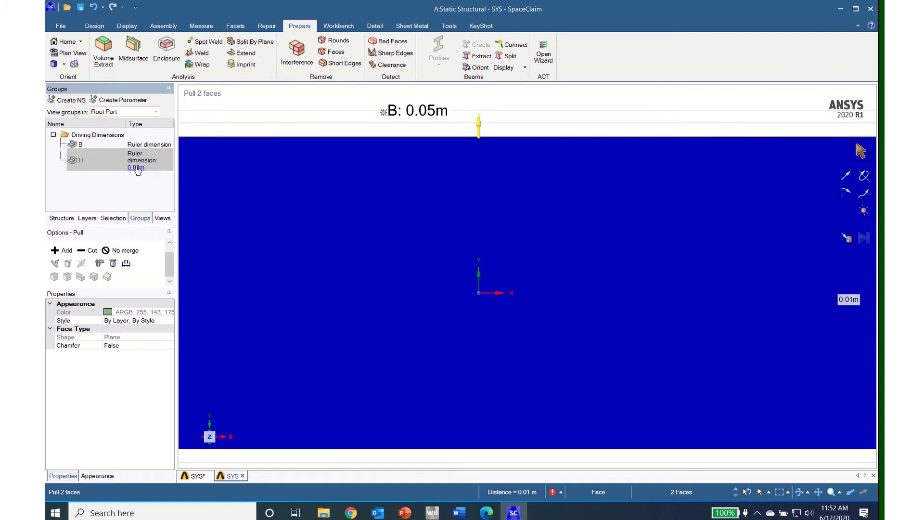
click(137, 168)
text(0.05)
key(Return)
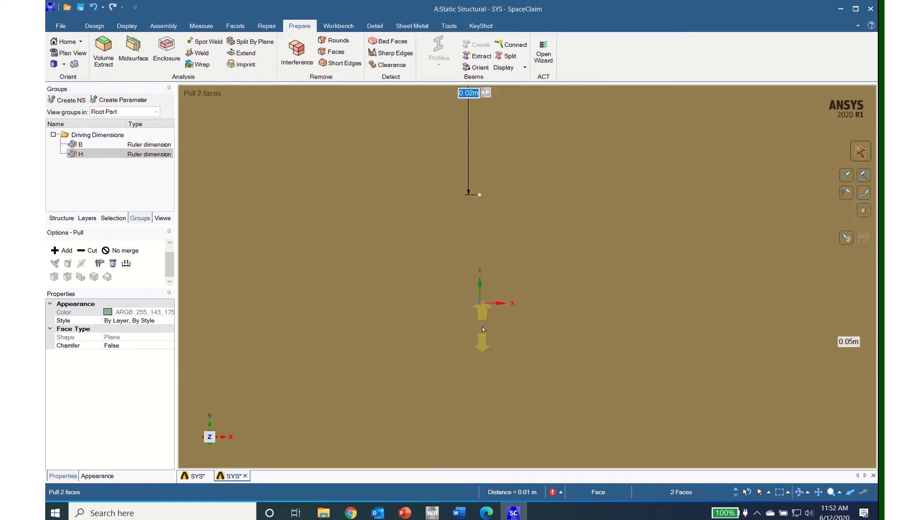
scroll(483, 330, down, 5)
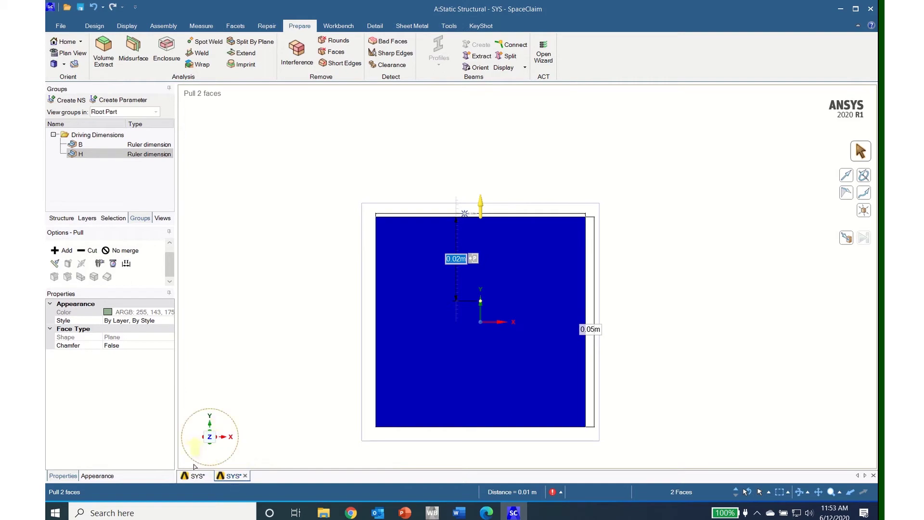
click(198, 477)
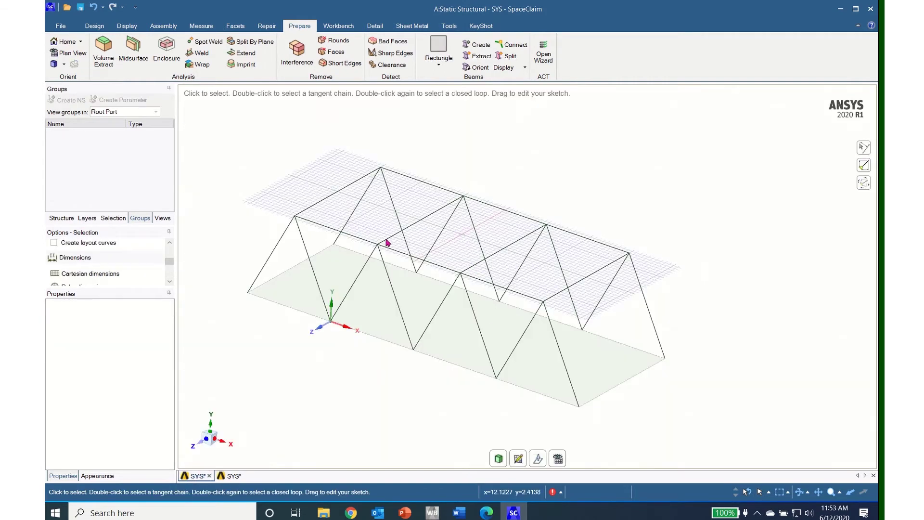
Create beams with the Rectangle profile from all the truss lines in the Curves folder.
click(58, 220)
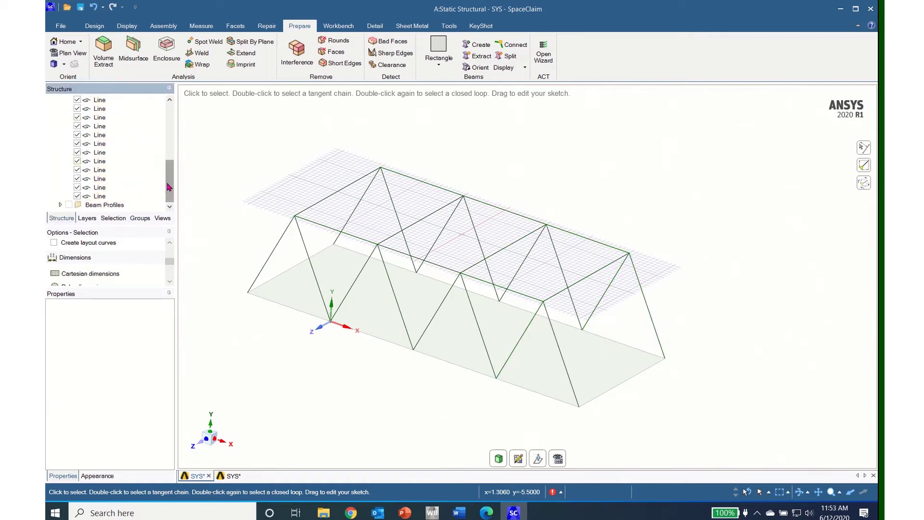
drag(170, 187, 169, 114)
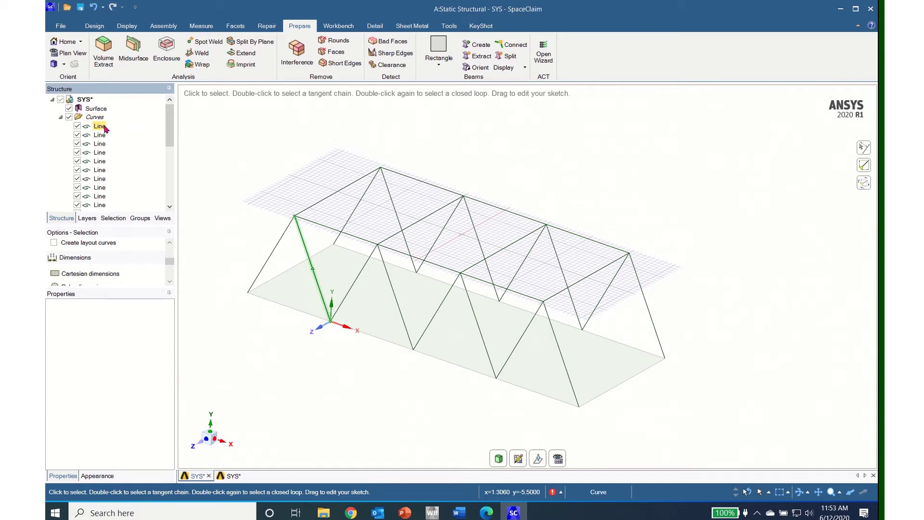
click(99, 126)
drag(169, 135, 166, 196)
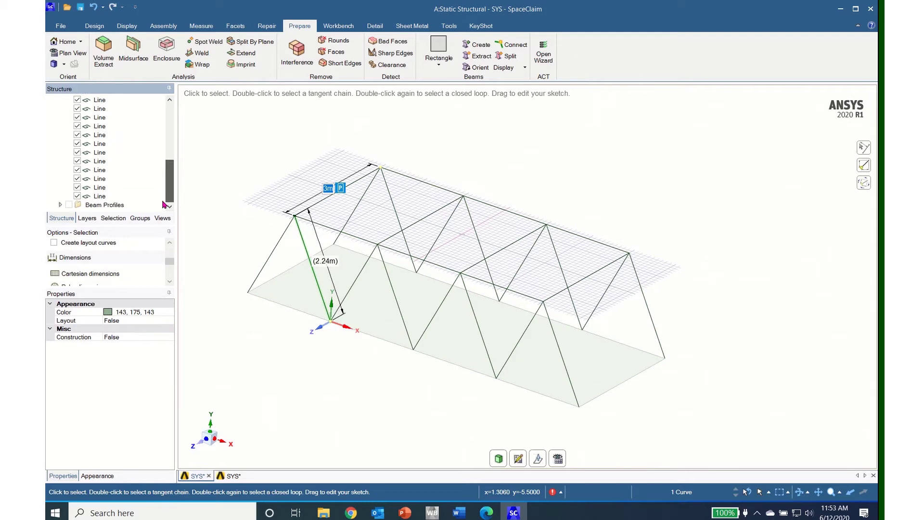
shift+click(106, 196)
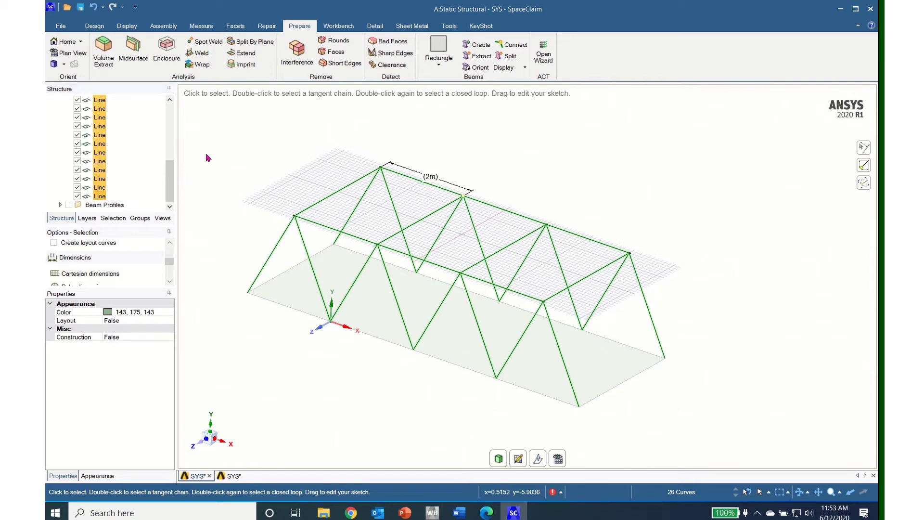
click(480, 45)
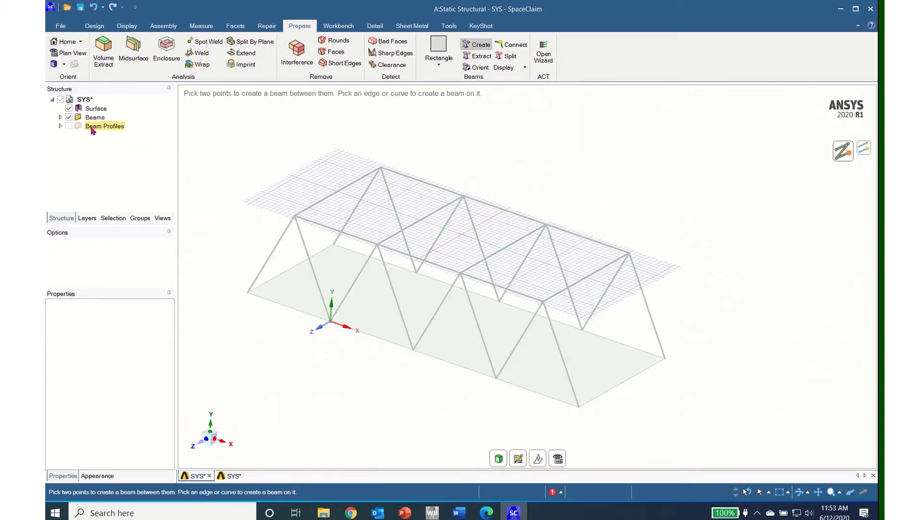
Move all the rectangle beams to a new component and name it Beams.
click(60, 117)
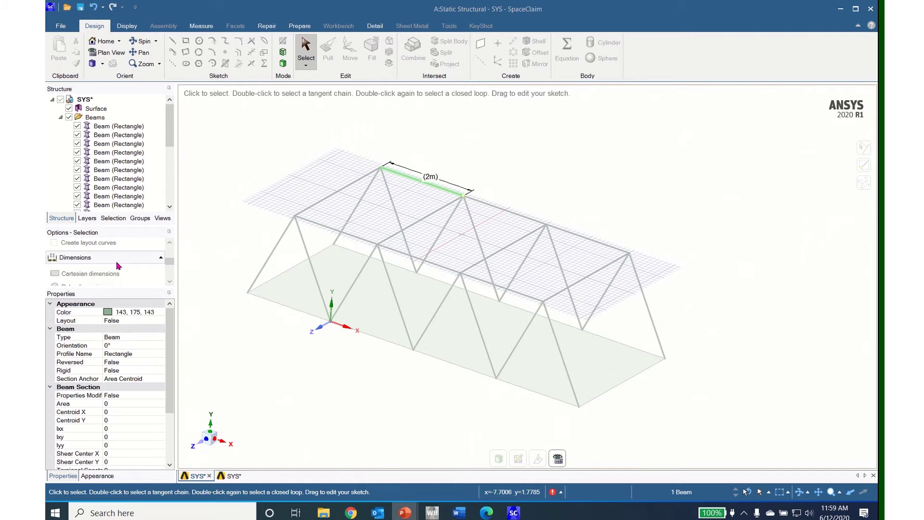
click(304, 59)
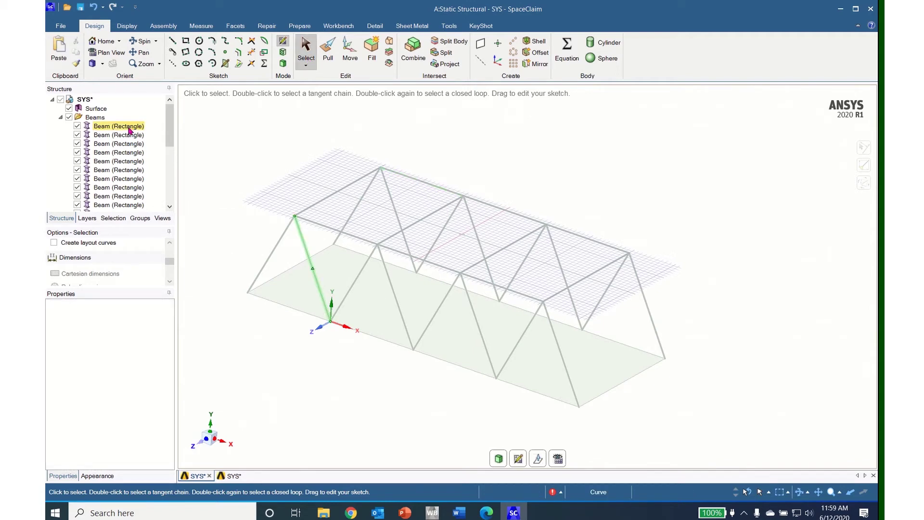
click(129, 128)
drag(170, 134, 170, 193)
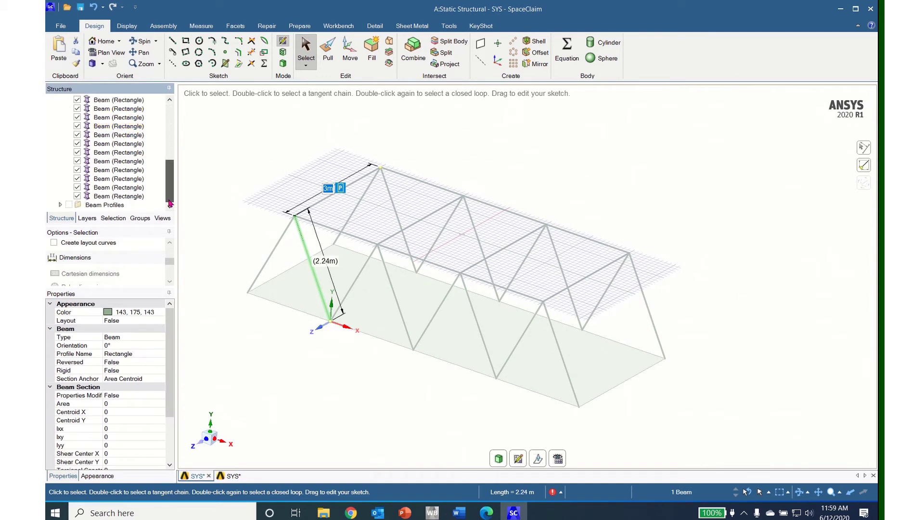
shift+click(128, 197)
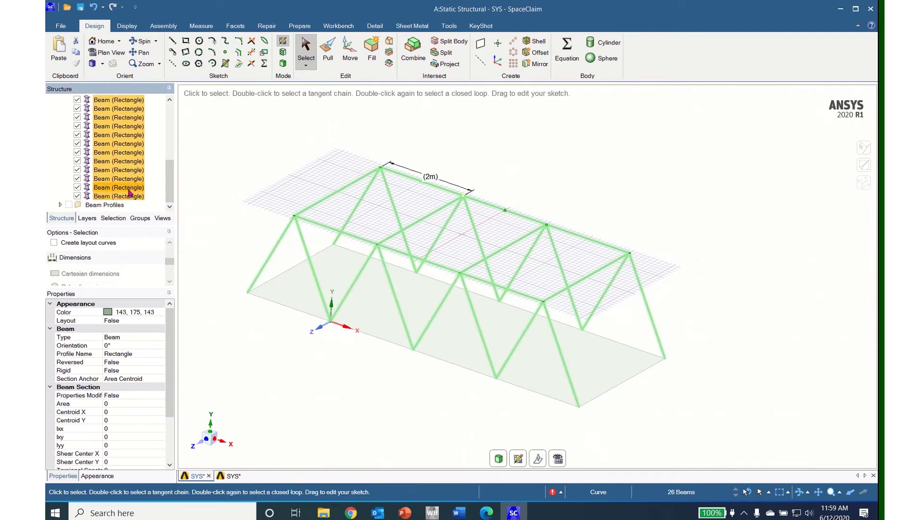
right_click(129, 191)
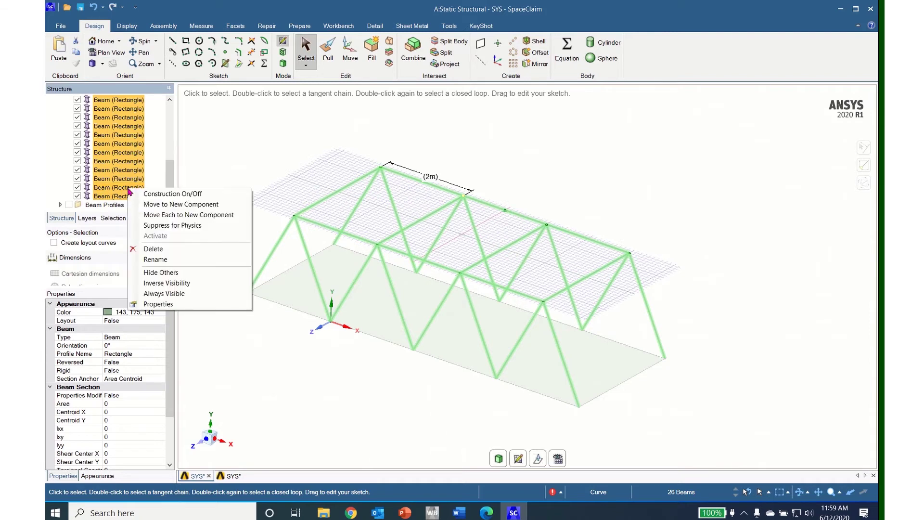
click(150, 206)
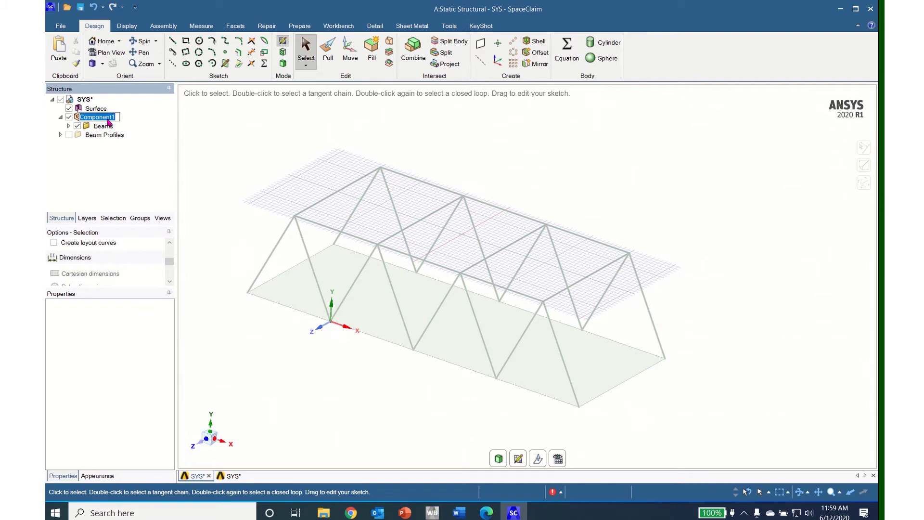
text(Beams)
key(Return)
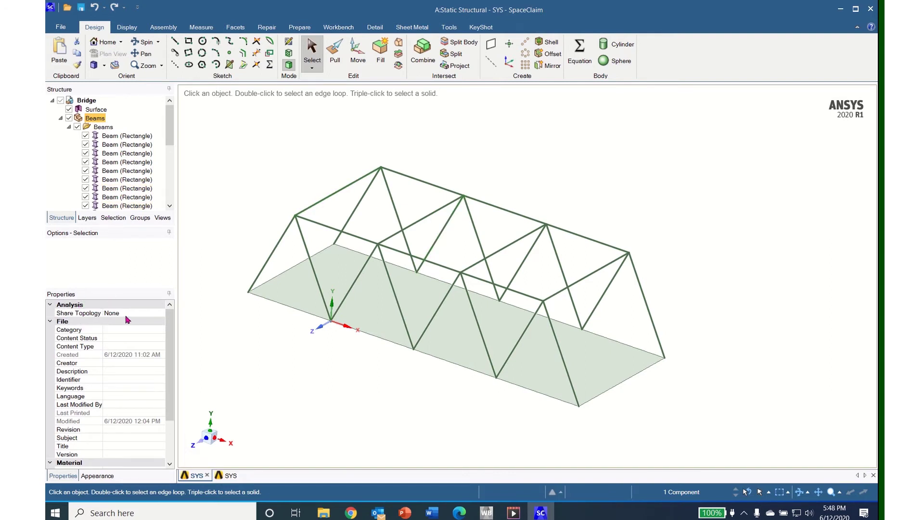
Set the Beams component's Share Topology property to Merge.
click(162, 317)
click(160, 313)
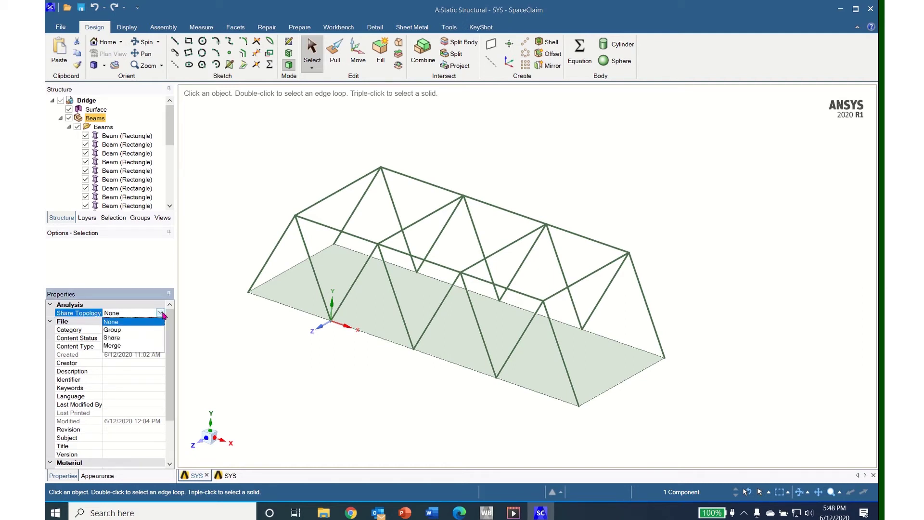
click(113, 345)
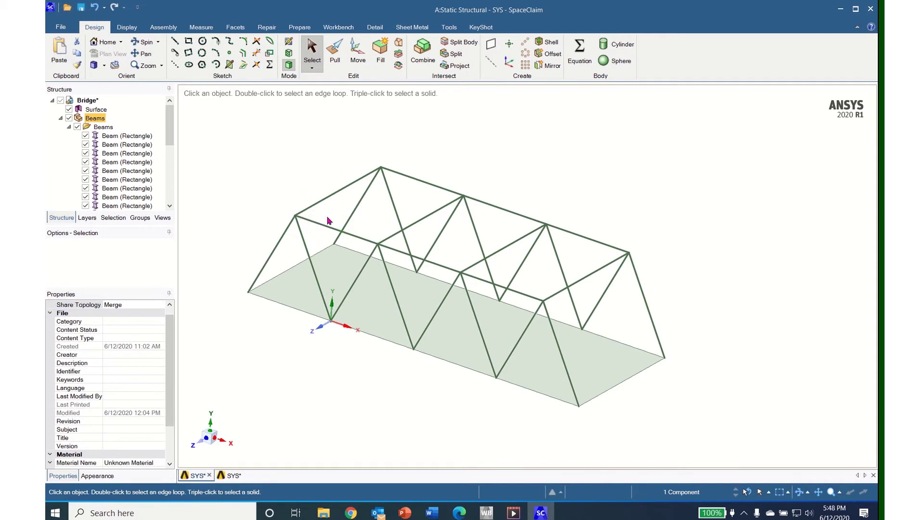
click(515, 353)
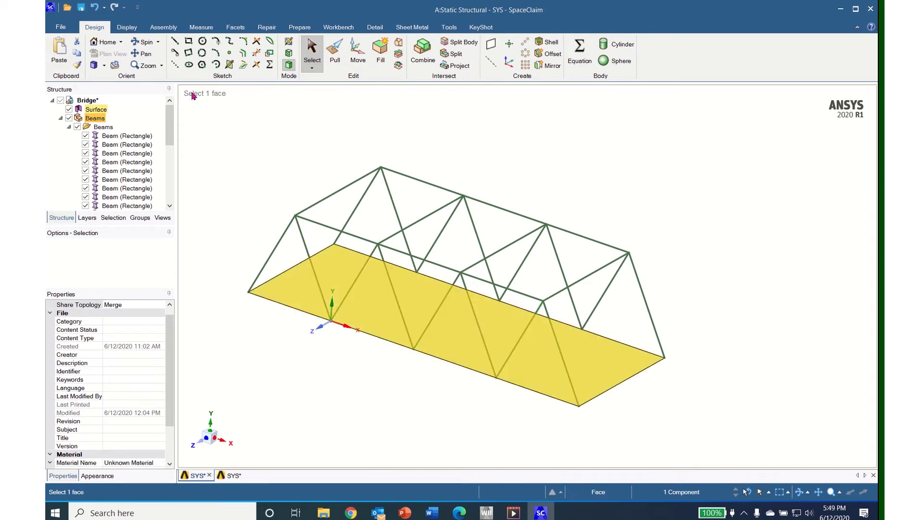
Save the design as a SpaceClaim file named Bridge in the 3 3D Bridge folder.
click(61, 26)
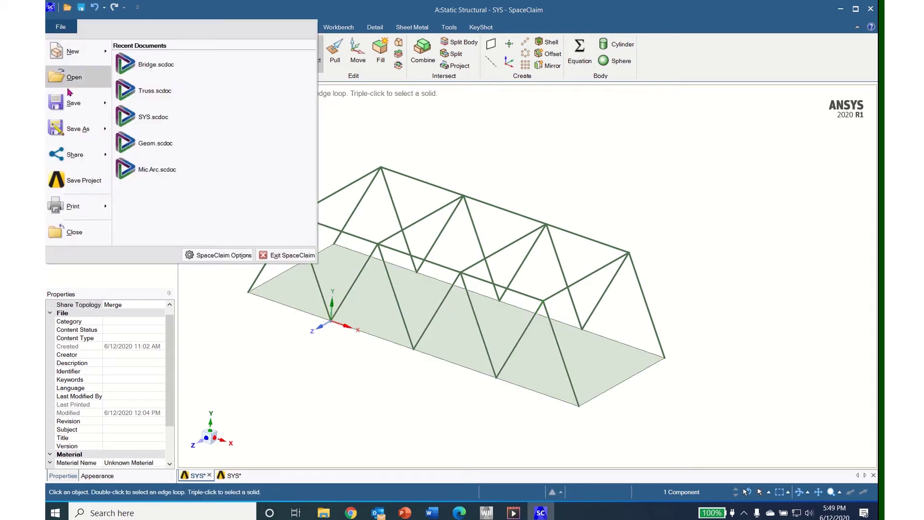
click(76, 124)
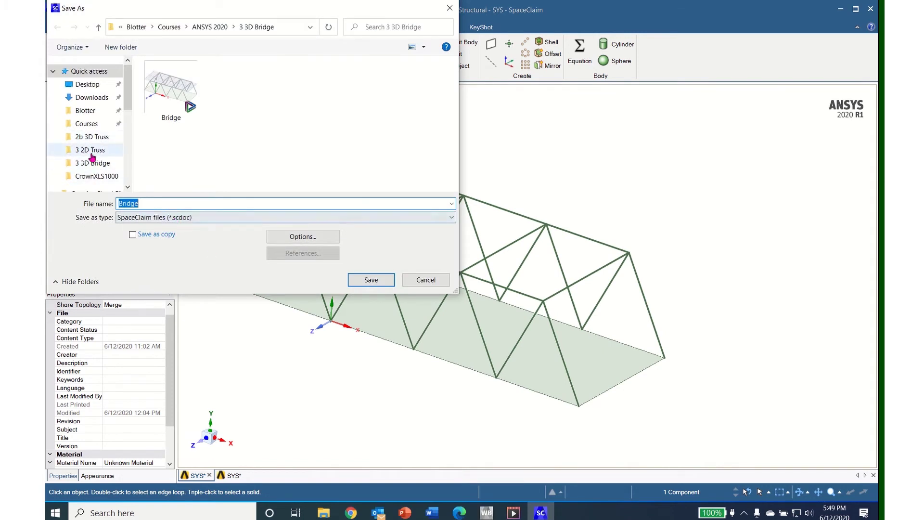
click(94, 167)
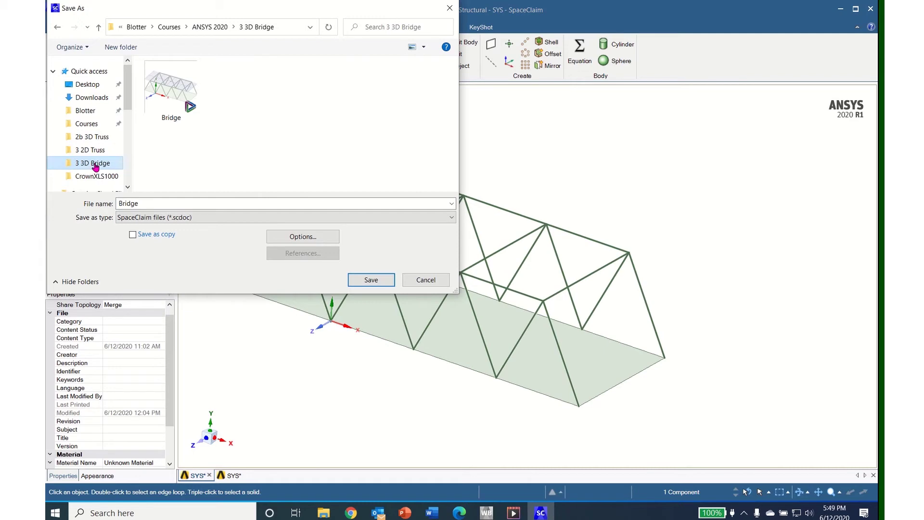
click(377, 281)
click(446, 294)
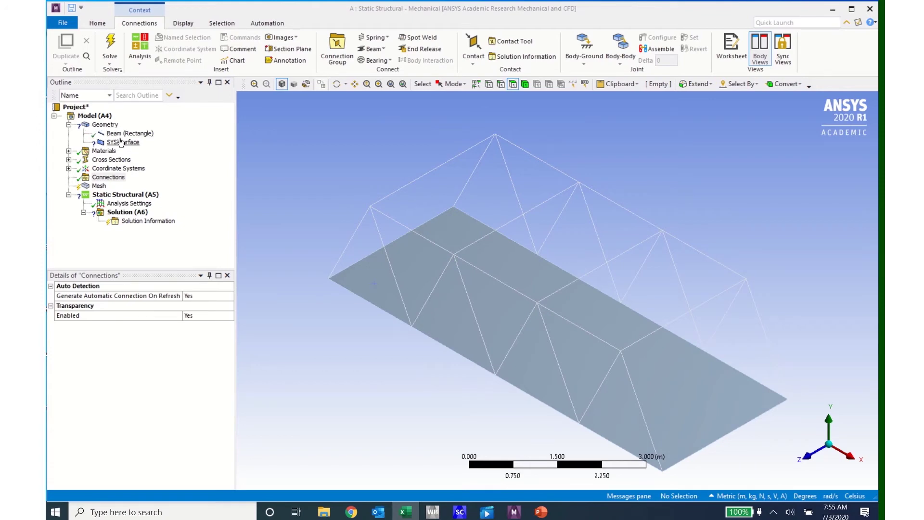
In Mechanical, set the thickness of the SYS\Surface deck body to 0.05 m.
click(122, 143)
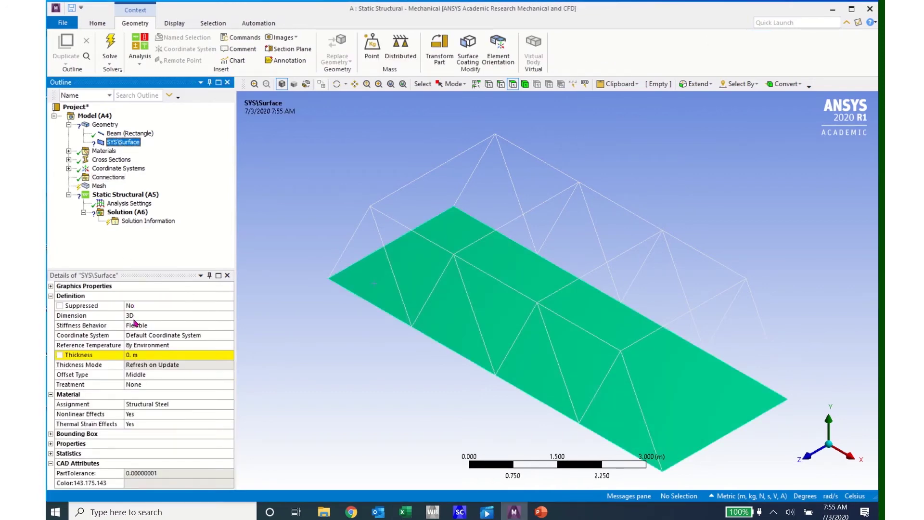
click(140, 355)
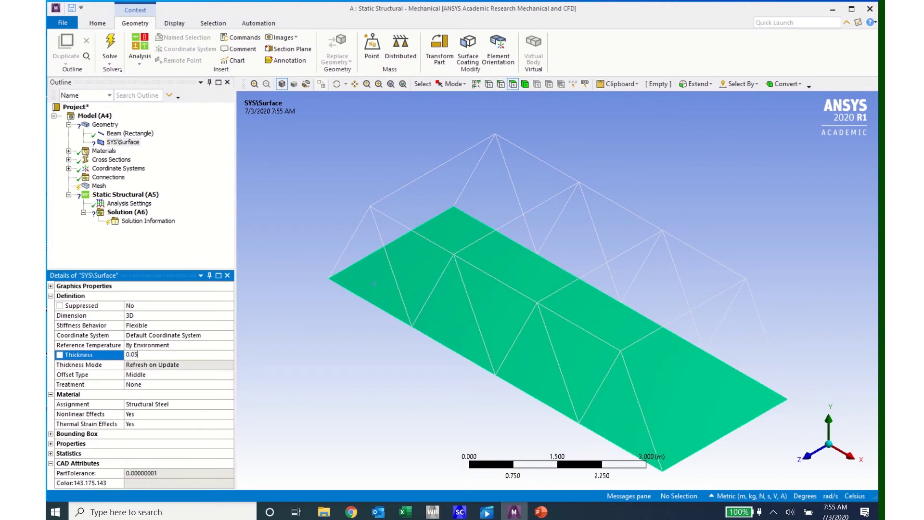
key(Return)
Review which material and cross section are listed under Materials and Cross Sections in the model.
click(69, 126)
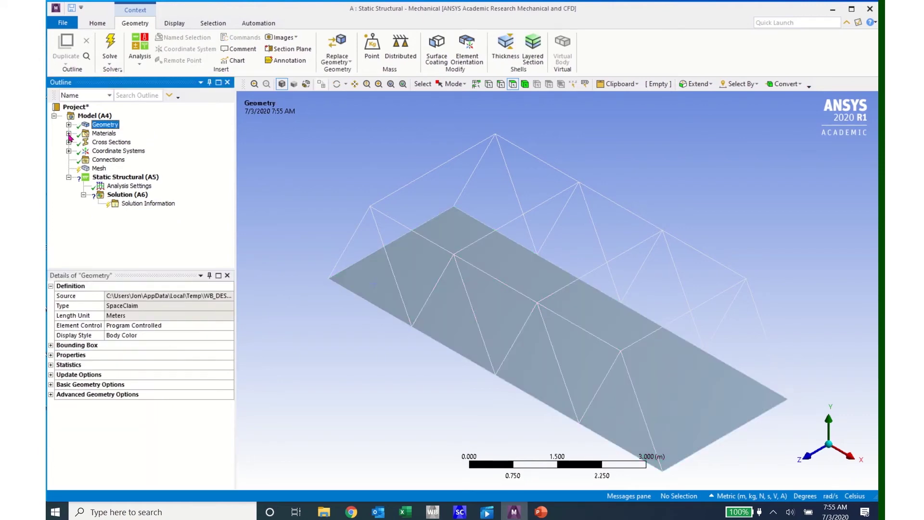
click(69, 135)
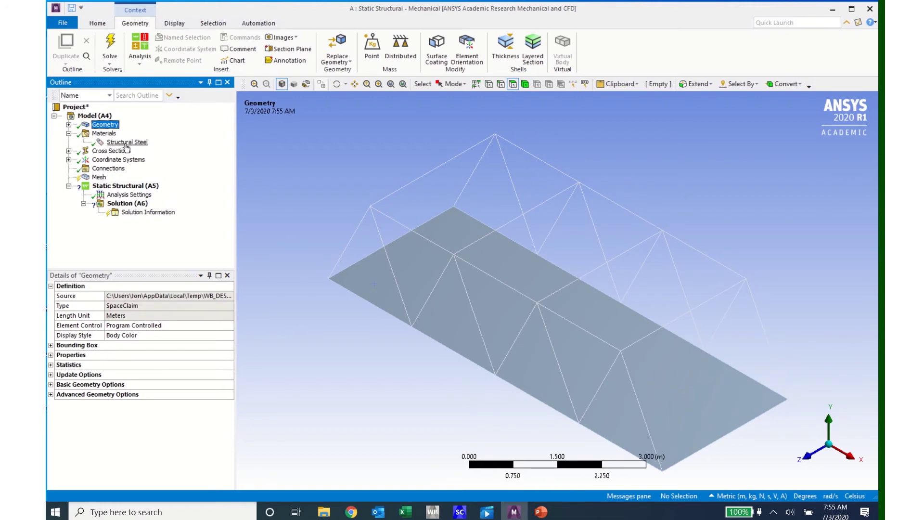
click(69, 134)
click(69, 143)
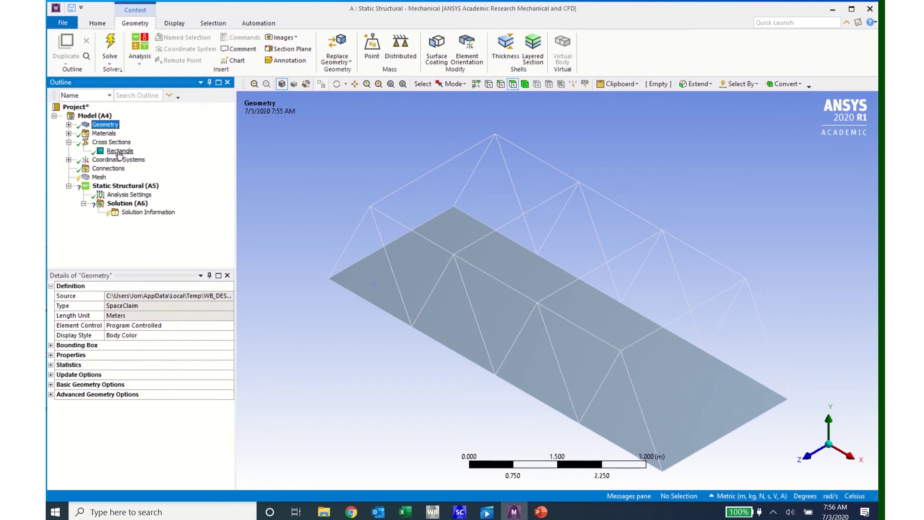
click(69, 142)
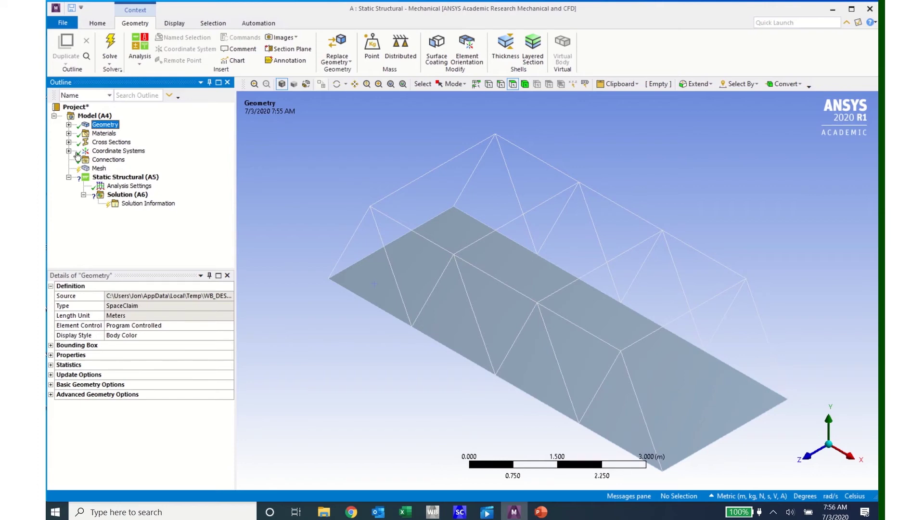
Insert a Manual Contact Region under the model's Connections.
click(103, 160)
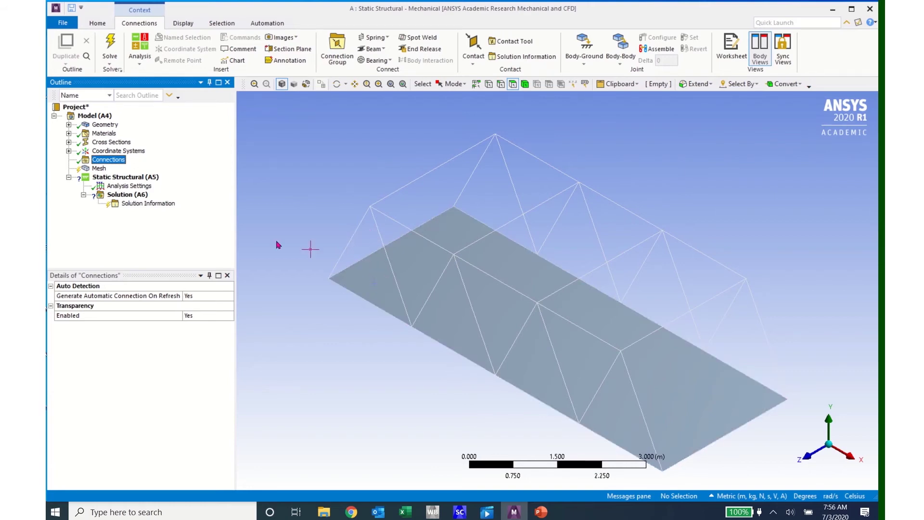
right_click(107, 163)
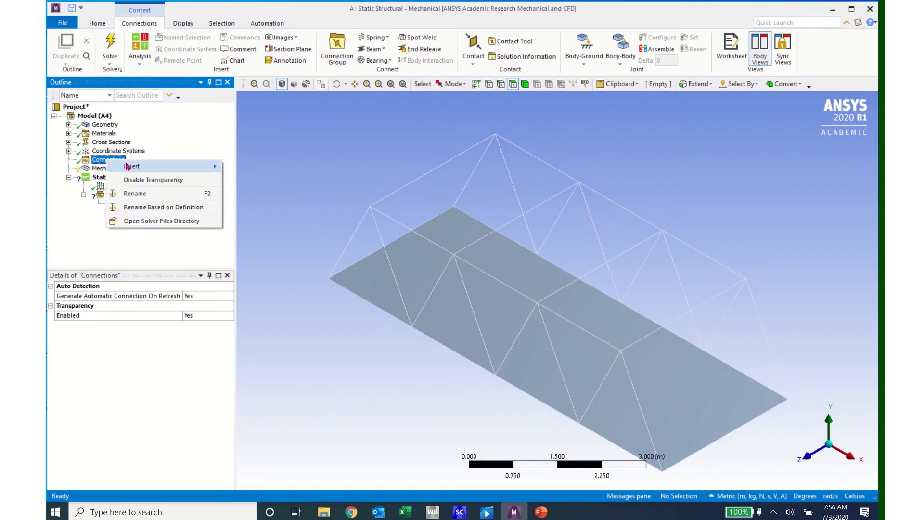
mouse_move(130, 168)
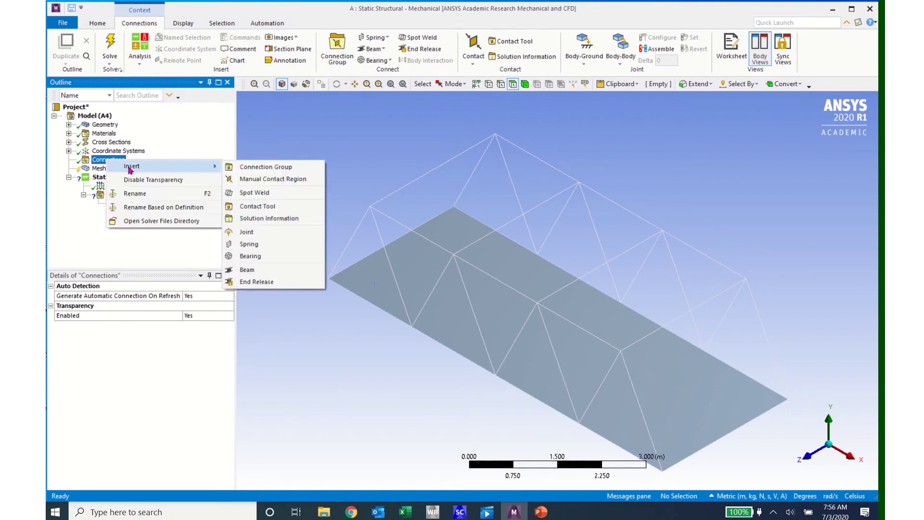
click(262, 182)
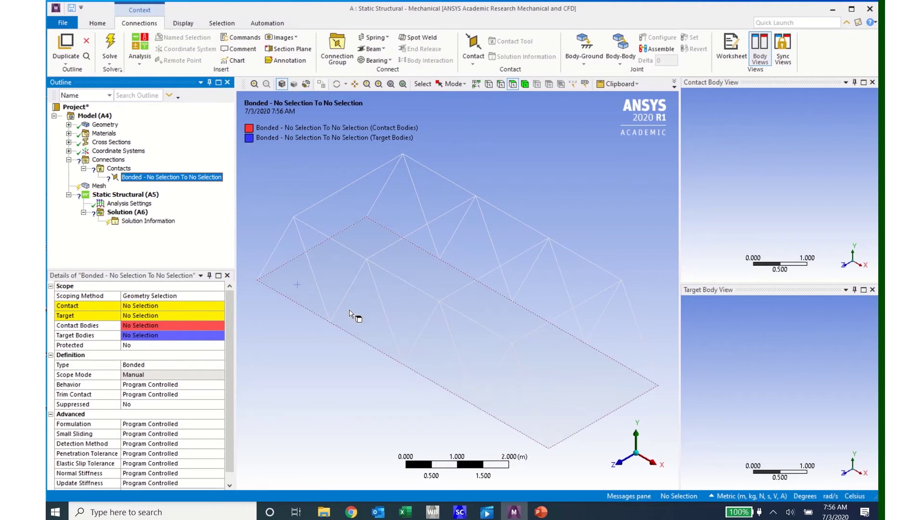
Hide the deck surface body so only the truss beams are displayed.
click(296, 292)
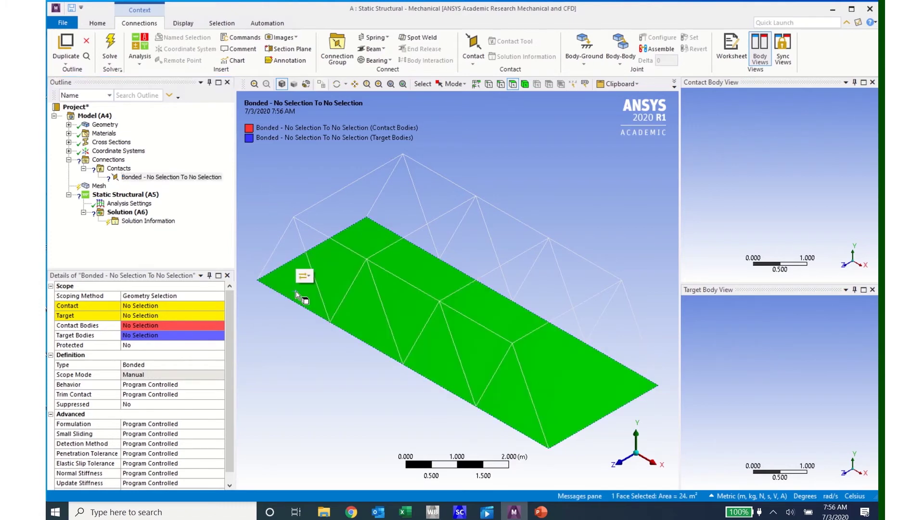
right_click(297, 292)
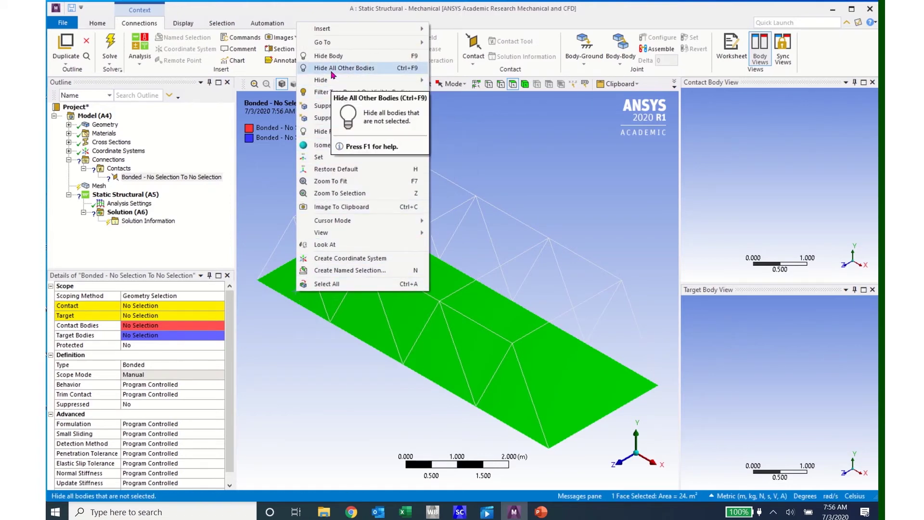
click(332, 56)
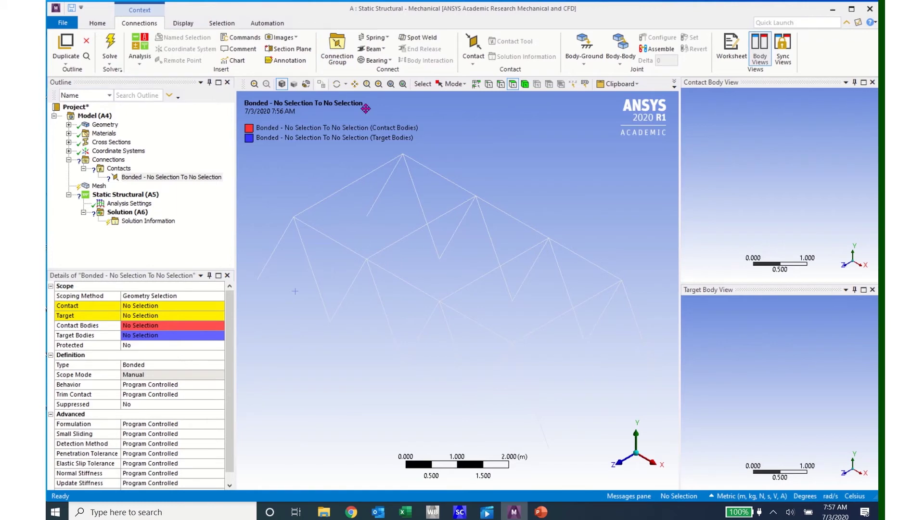
Assign the ten lower truss vertices along both sides of the deck as the contact geometry.
click(490, 87)
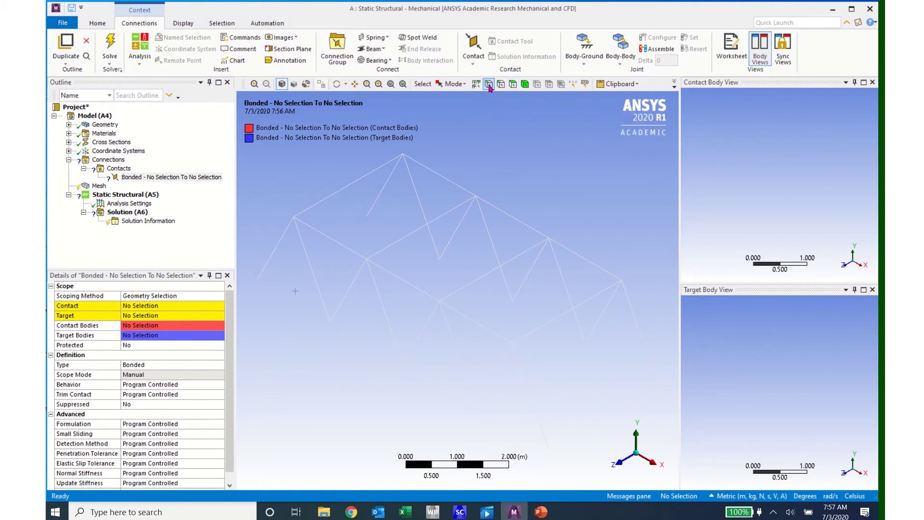
click(255, 281)
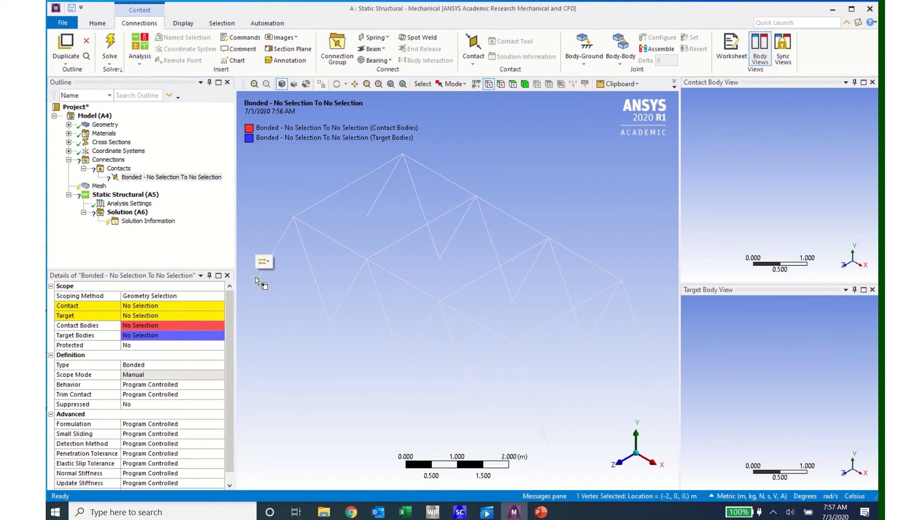
ctrl+click(366, 218)
ctrl+click(439, 260)
ctrl+click(513, 302)
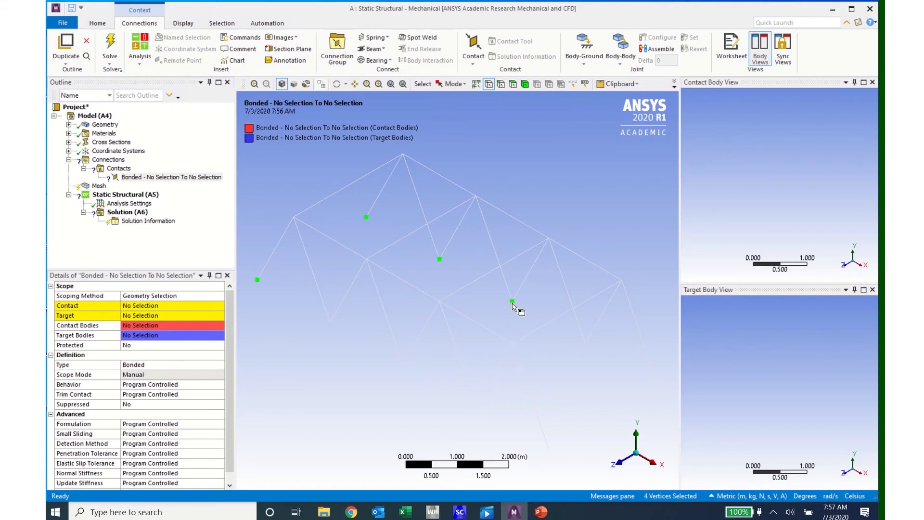
ctrl+click(584, 345)
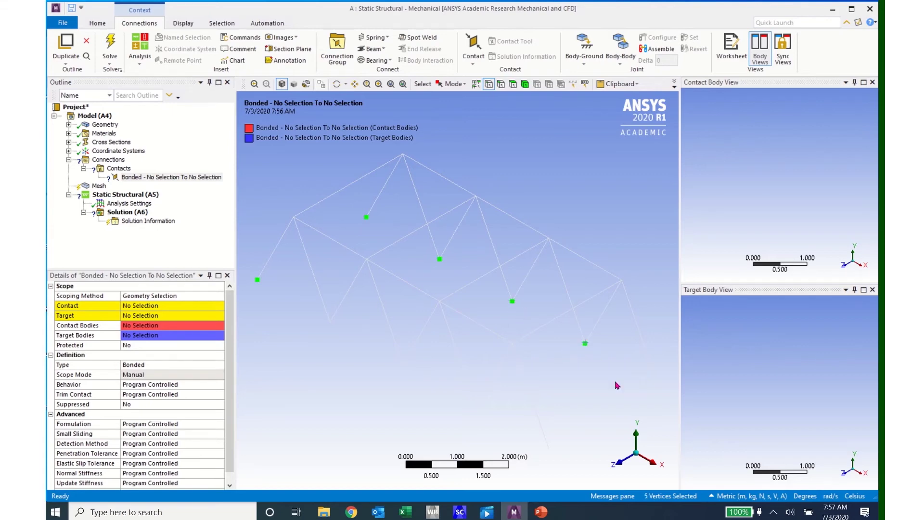
ctrl+click(658, 385)
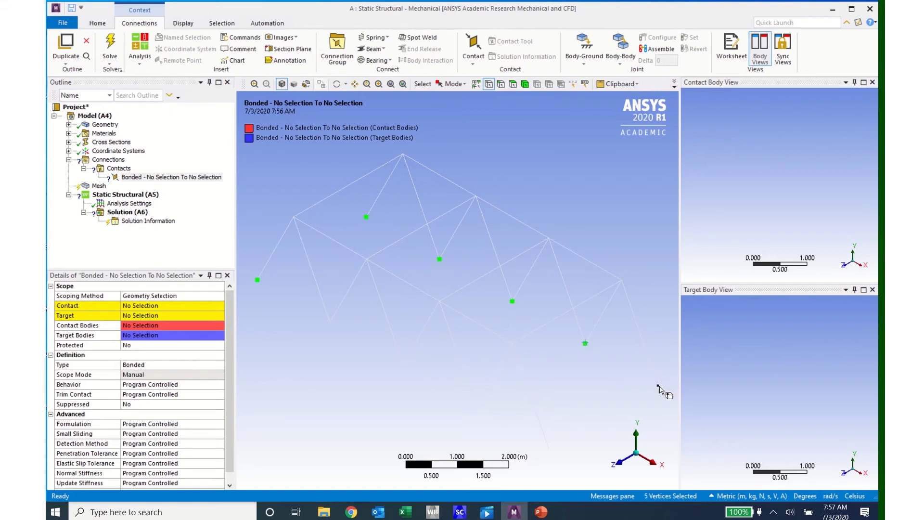
ctrl+click(549, 449)
ctrl+click(458, 408)
ctrl+click(405, 366)
ctrl+click(331, 324)
click(135, 307)
click(135, 306)
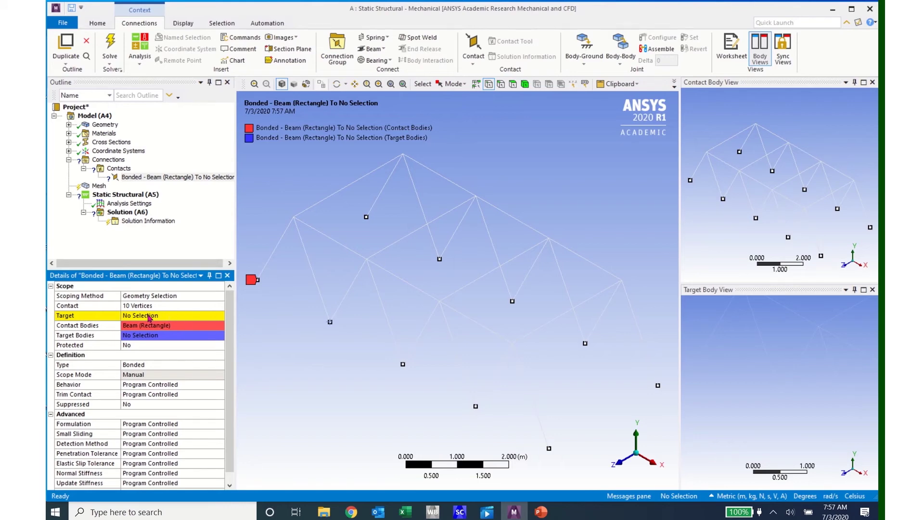
Show all bodies again and assign the deck face as the contact region's target.
right_click(350, 357)
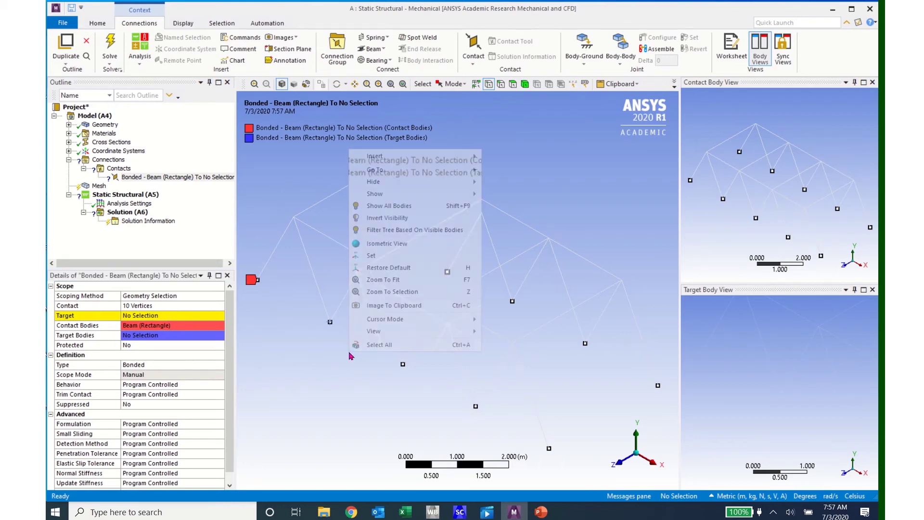
click(385, 207)
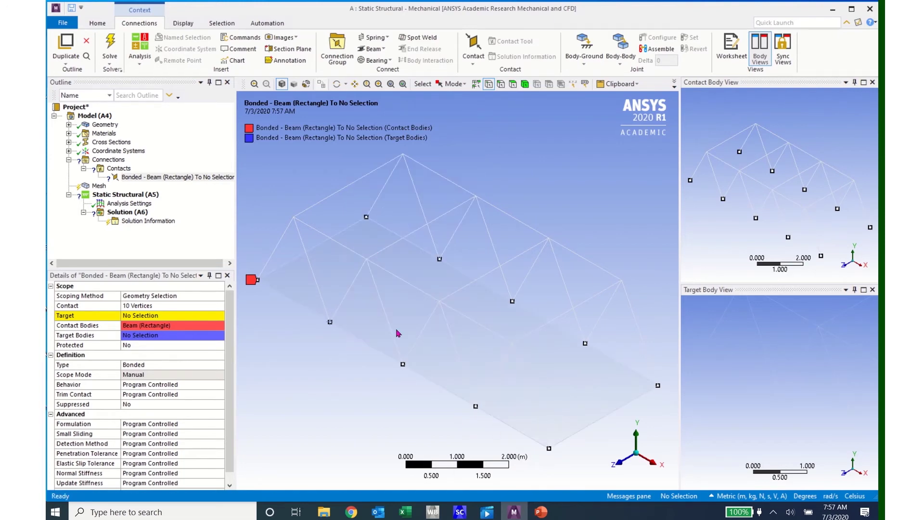
click(513, 86)
click(373, 336)
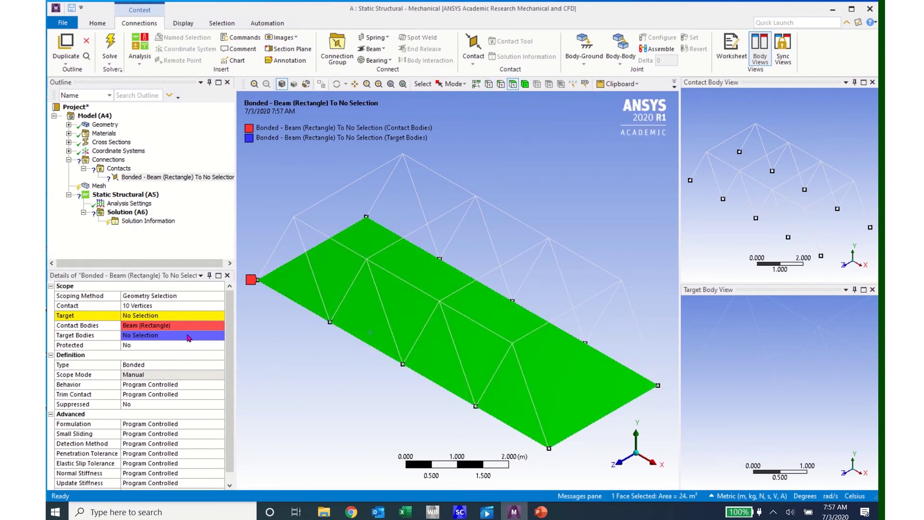
click(141, 317)
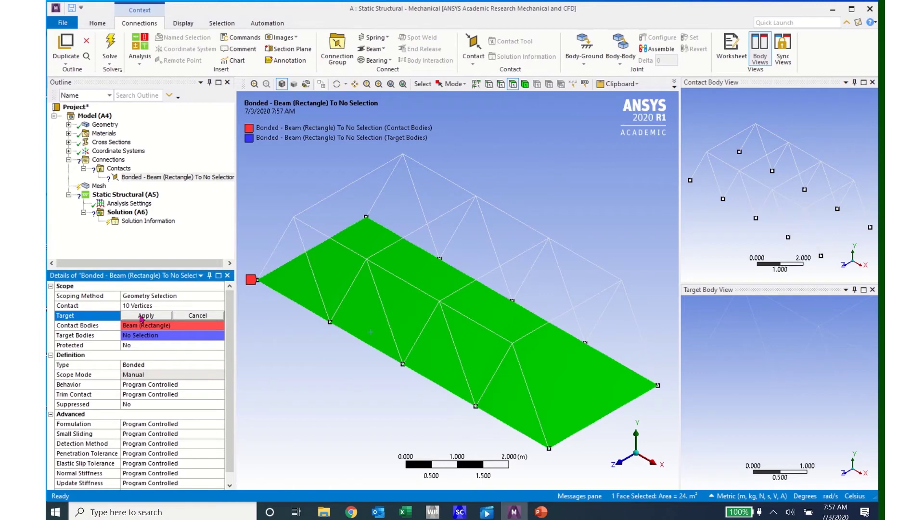
click(142, 317)
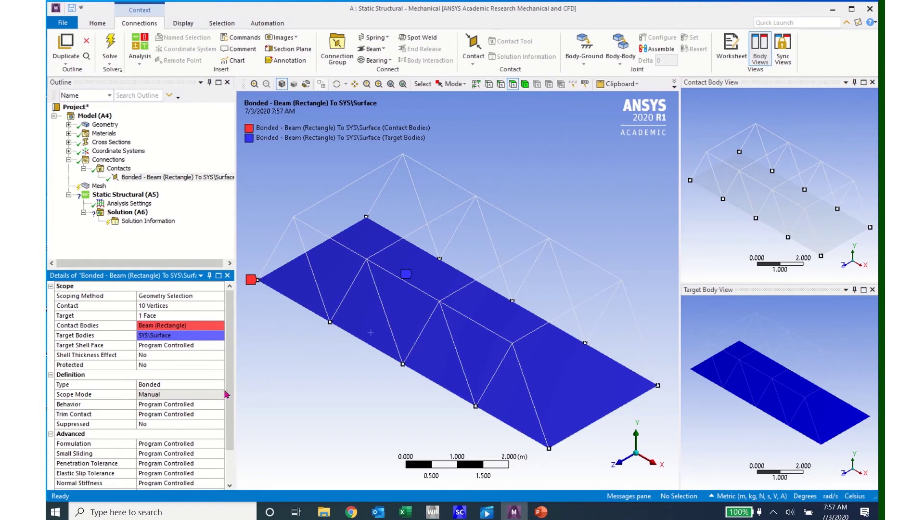
Review the available contact types for the beam-to-deck region and keep Bonded.
scroll(228, 404, down, 1)
scroll(228, 404, down, 2)
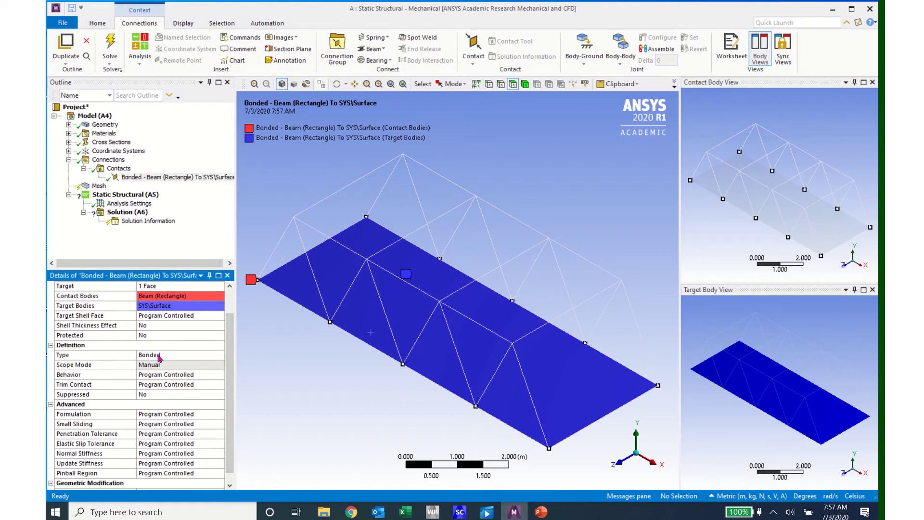
click(215, 358)
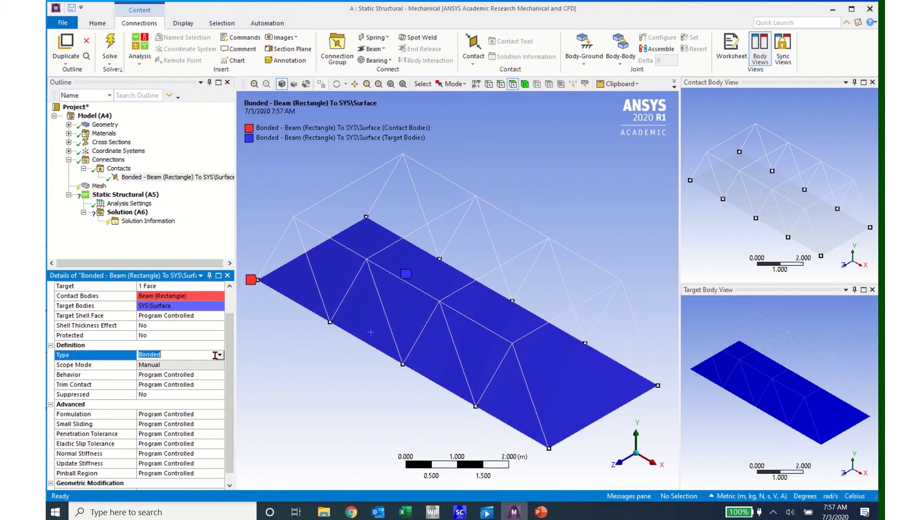
click(219, 356)
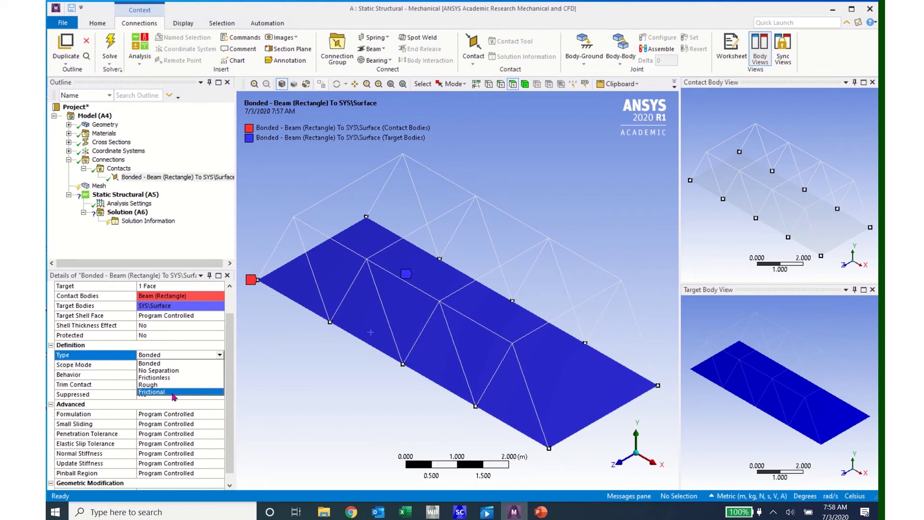
click(171, 364)
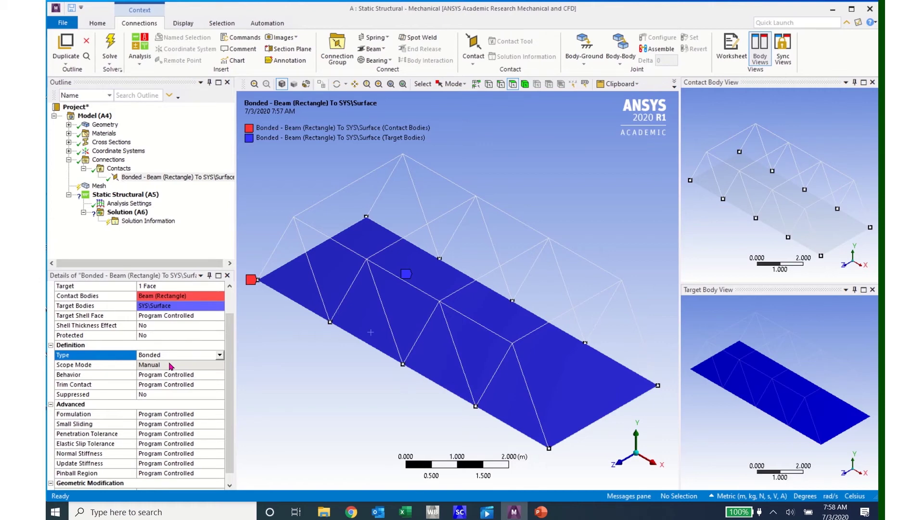
Generate the mesh for the deck and truss beams with the default element size and inspect it on the bridge.
click(68, 159)
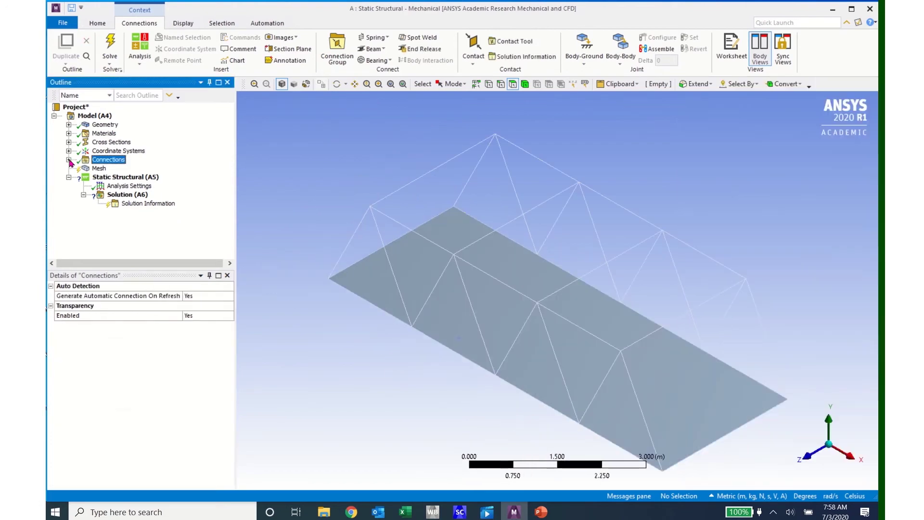
click(99, 169)
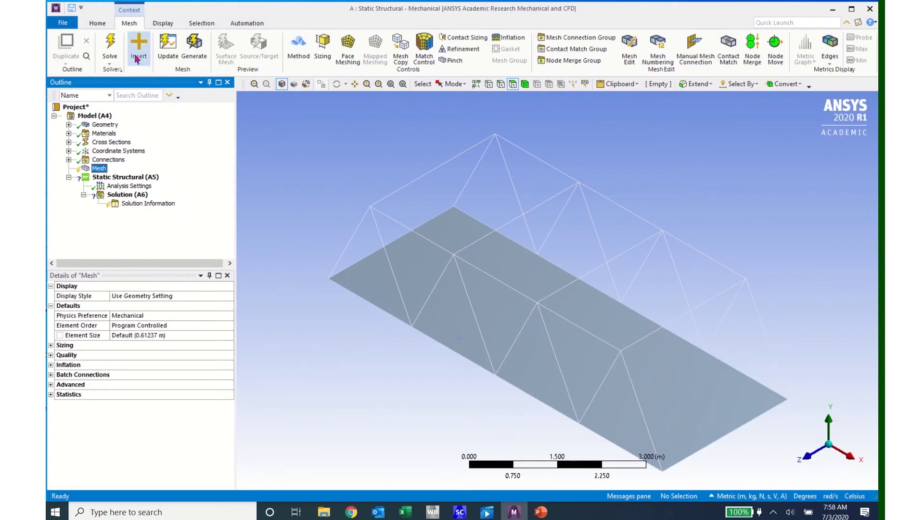
click(194, 51)
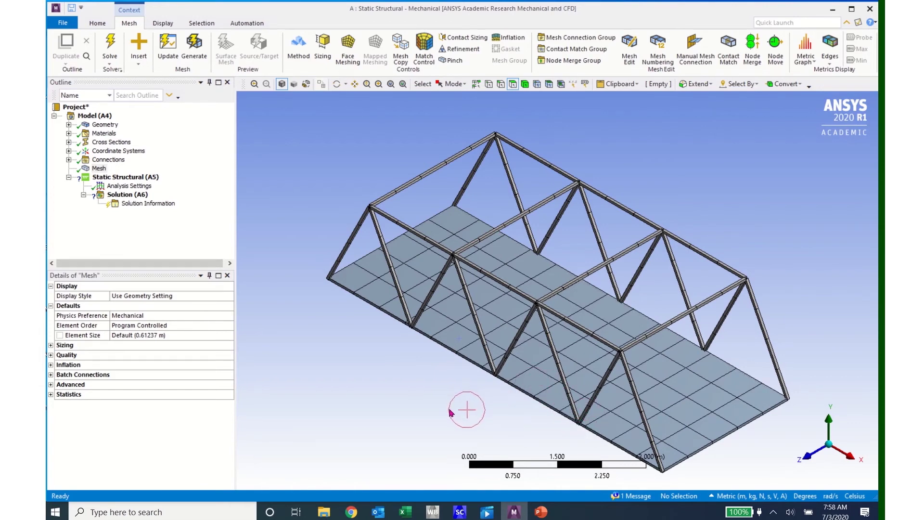
scroll(450, 412, down, 3)
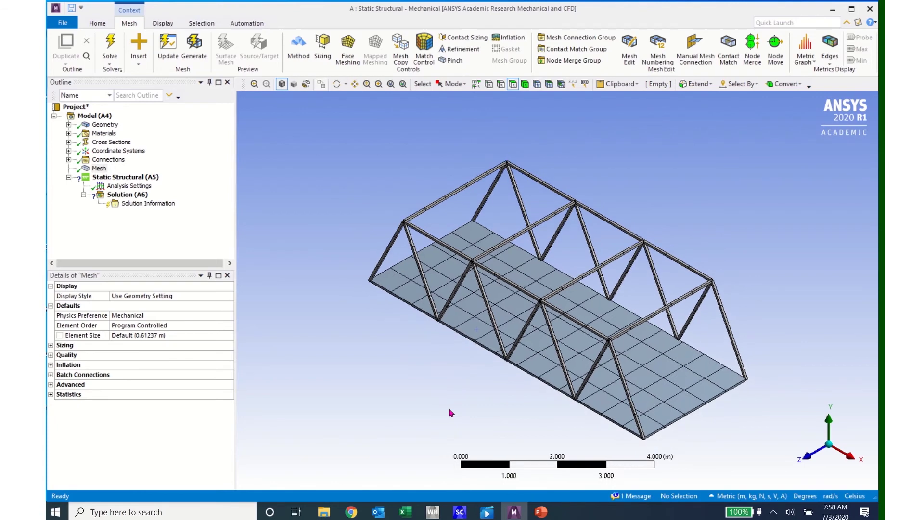
scroll(447, 375, down, 4)
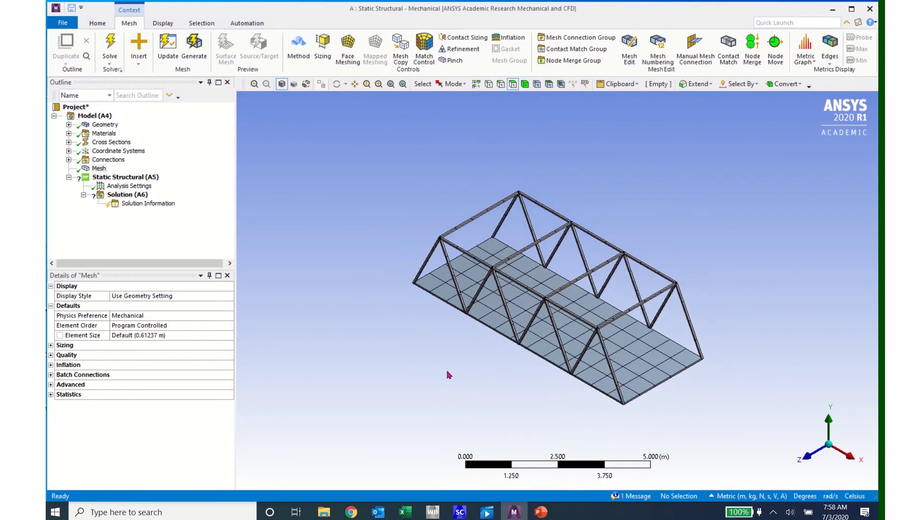
scroll(449, 375, up, 2)
scroll(446, 371, down, 2)
scroll(445, 371, up, 2)
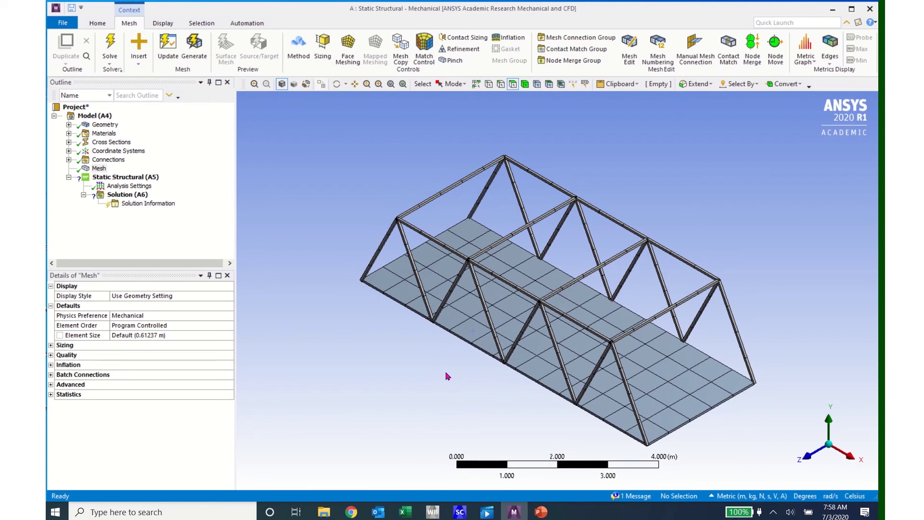
middle_drag(446, 373, 445, 372)
Add a fixed support on the deck's short end edge on the negative X side.
click(111, 178)
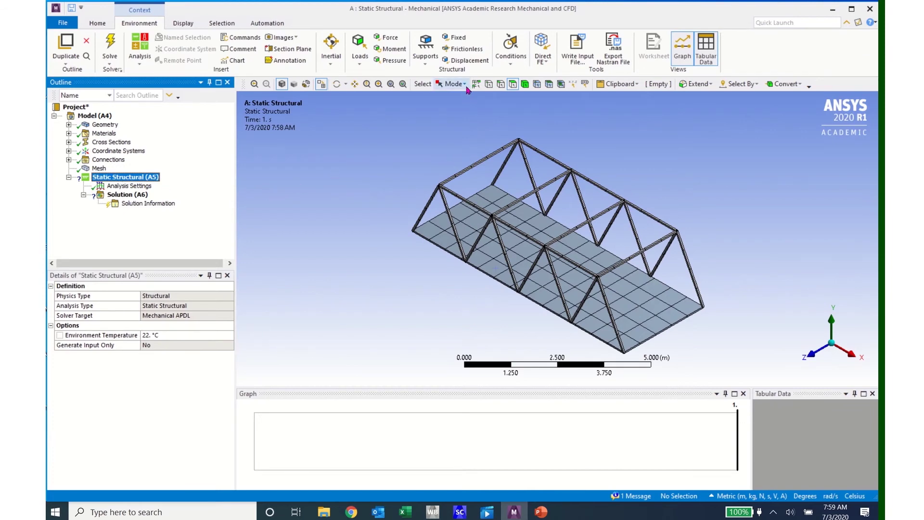
click(457, 38)
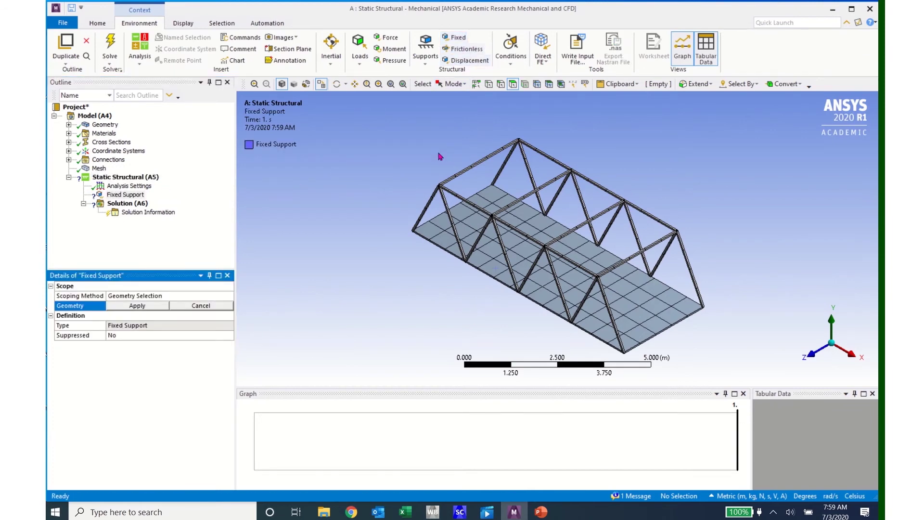
middle_drag(408, 286, 472, 322)
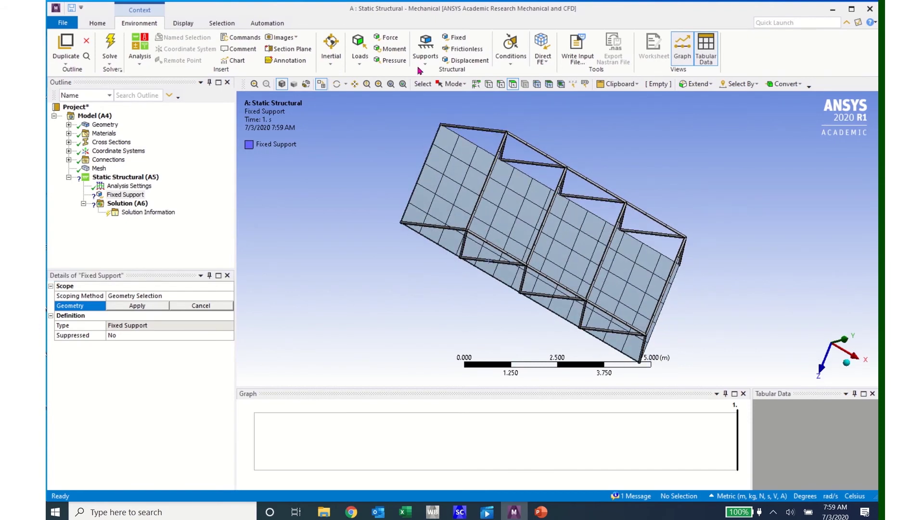
click(500, 84)
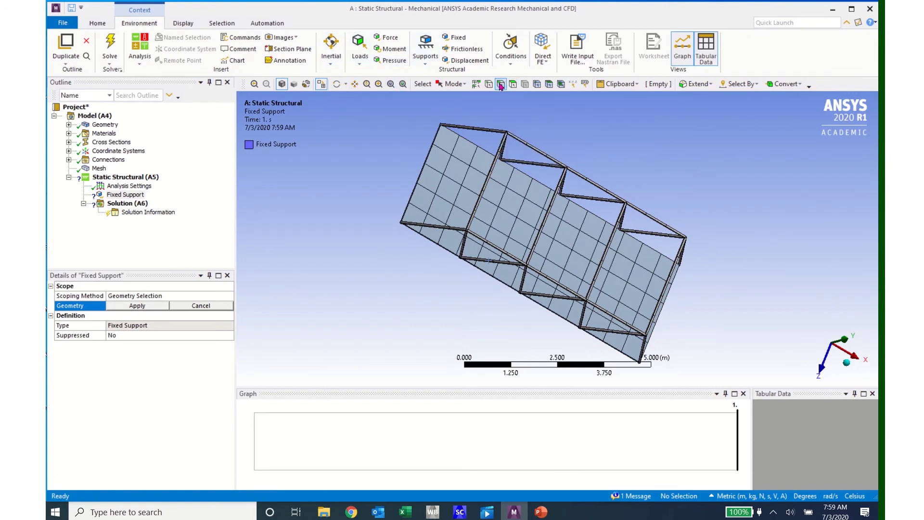
click(417, 186)
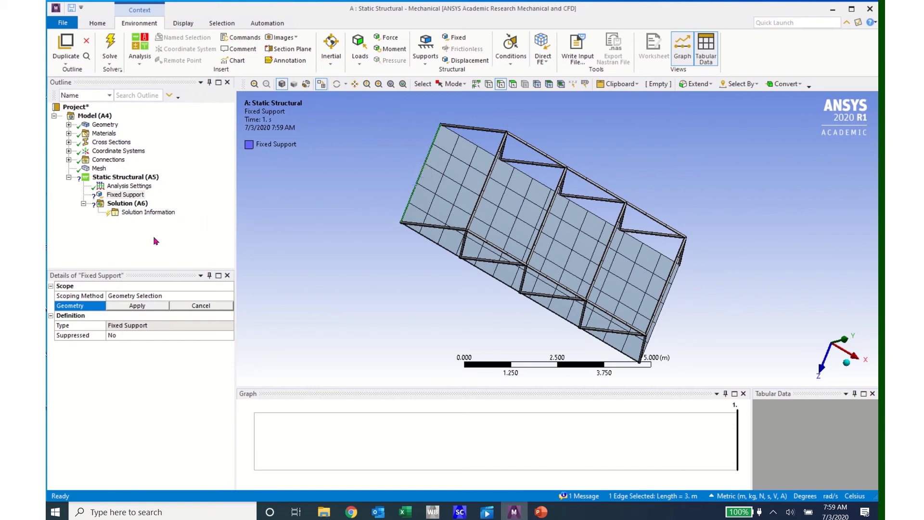
click(129, 308)
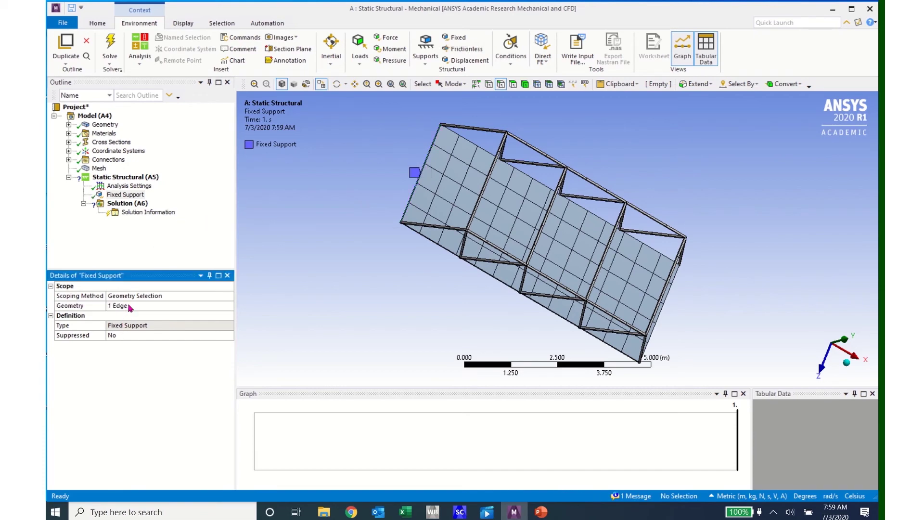
Add a displacement support on the deck's short end edge on the positive X side, with Y at 0 m and X and Z free.
mouse_move(491, 331)
middle_down()
mouse_move(456, 270)
mouse_move(443, 268)
mouse_move(450, 263)
middle_up()
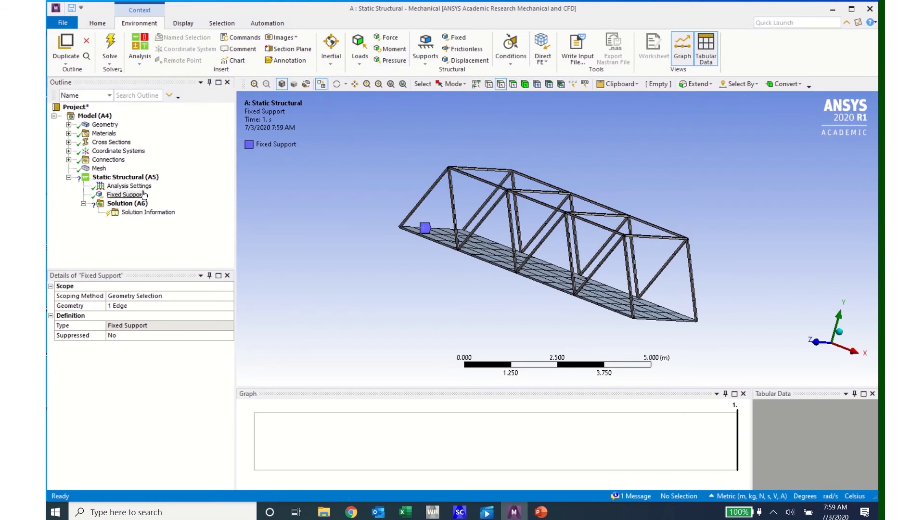
click(470, 62)
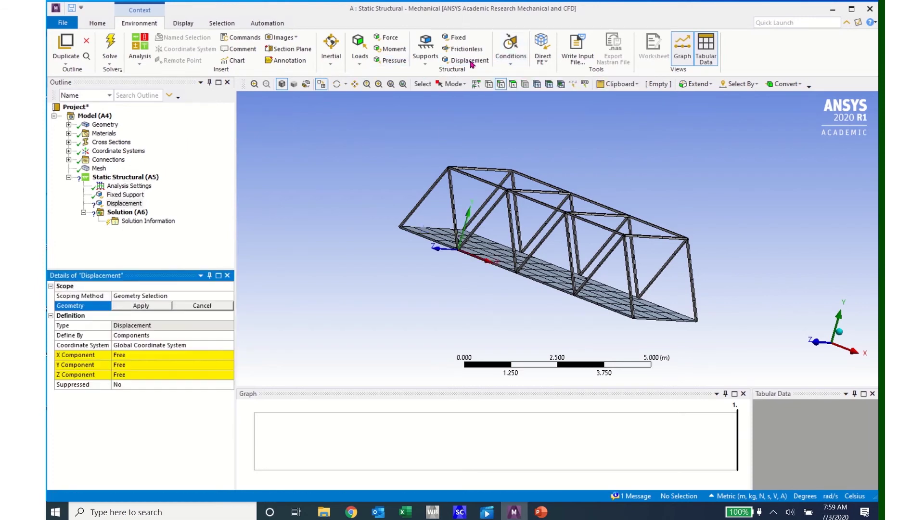
click(501, 85)
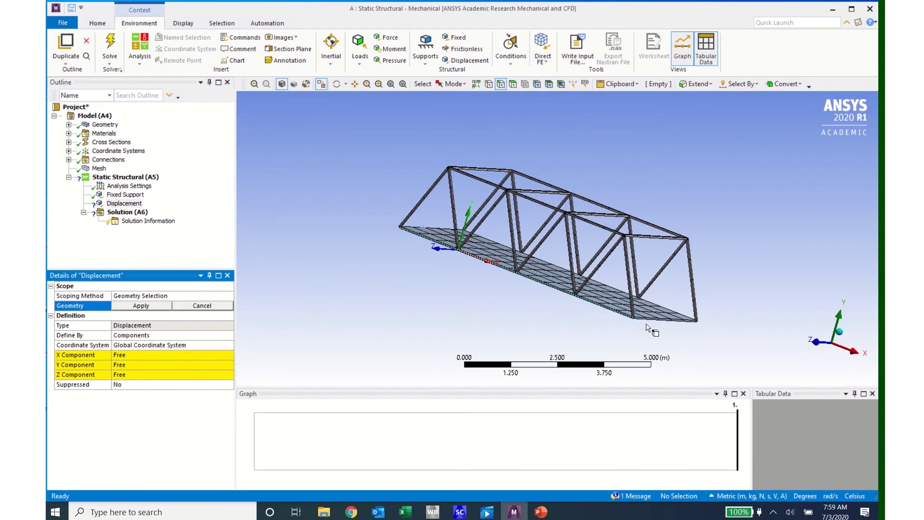
click(663, 324)
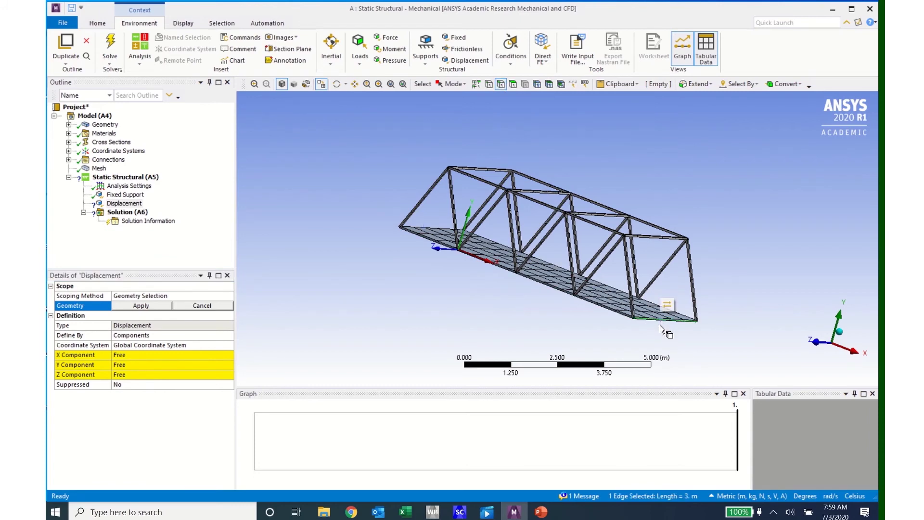
middle_drag(667, 331, 704, 321)
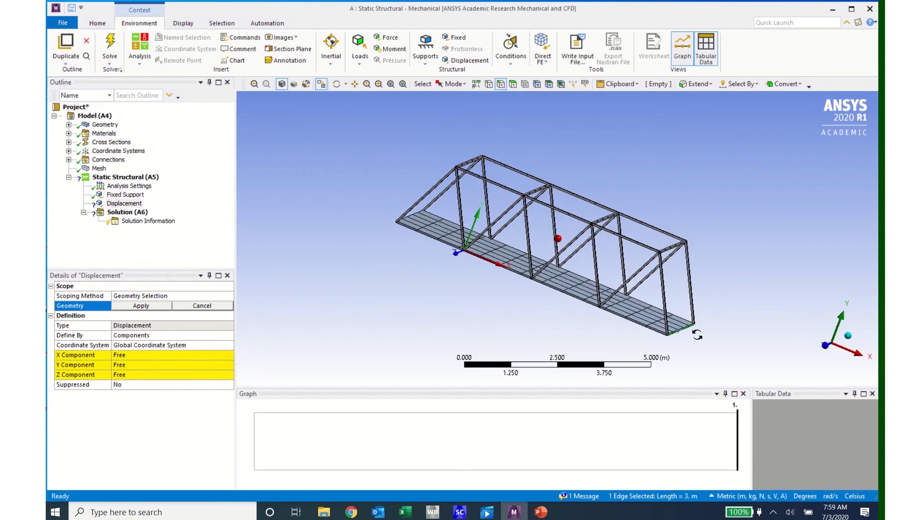
click(135, 364)
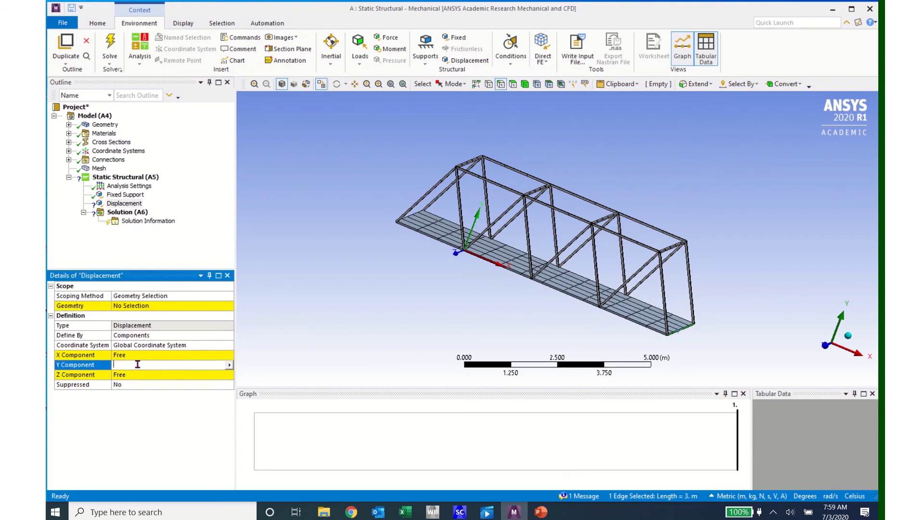
text(0)
key(Return)
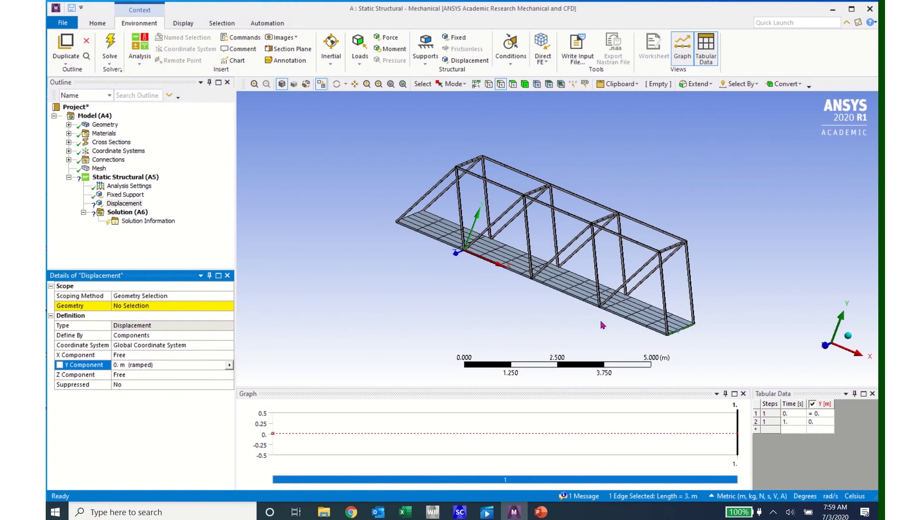
click(123, 306)
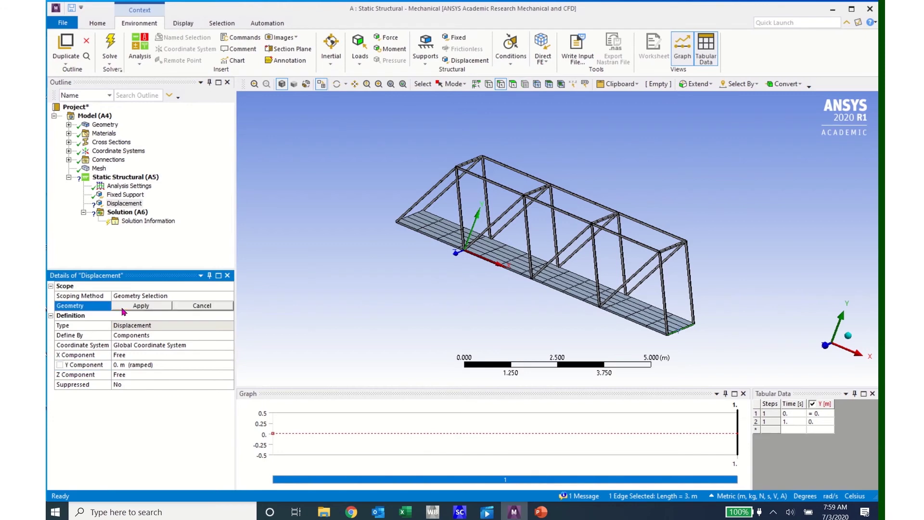
click(126, 307)
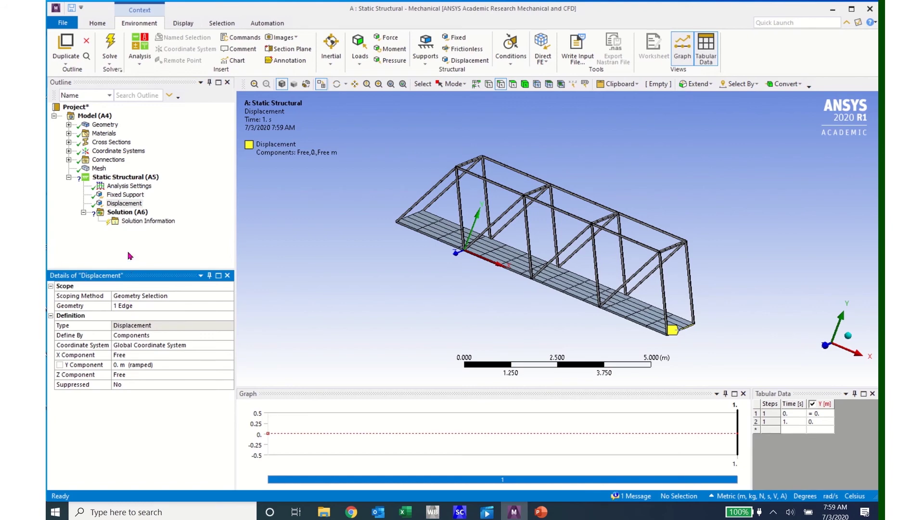
Review the fixed support and the displacement support at the two ends of the deck.
click(124, 195)
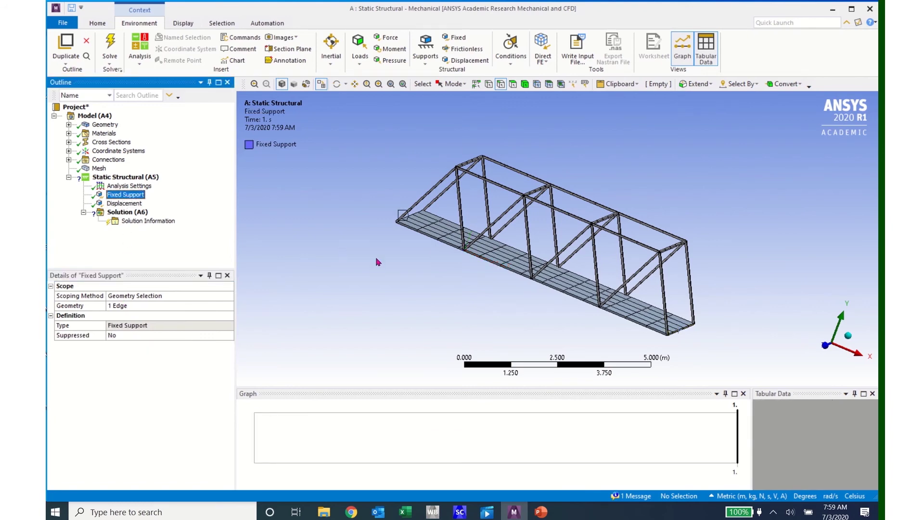
mouse_move(378, 261)
middle_down()
mouse_move(439, 261)
mouse_move(369, 233)
middle_up()
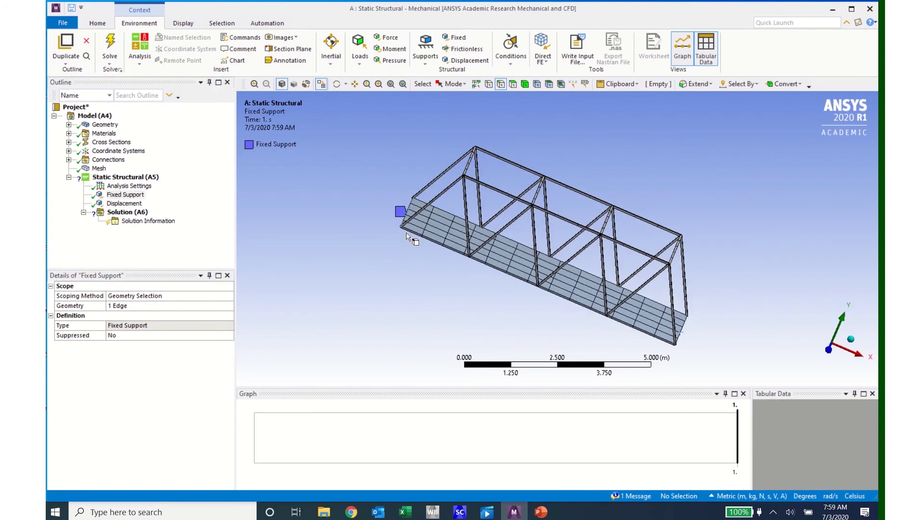
click(116, 204)
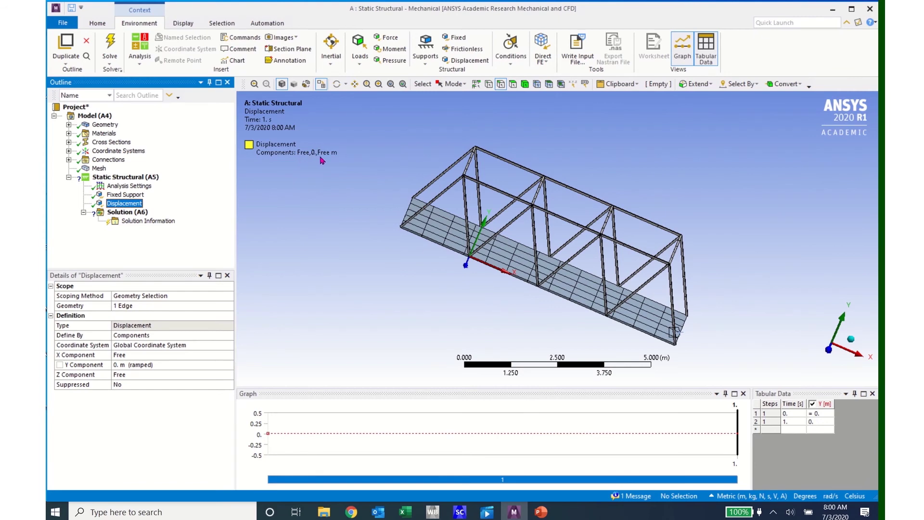
middle_drag(717, 313, 698, 317)
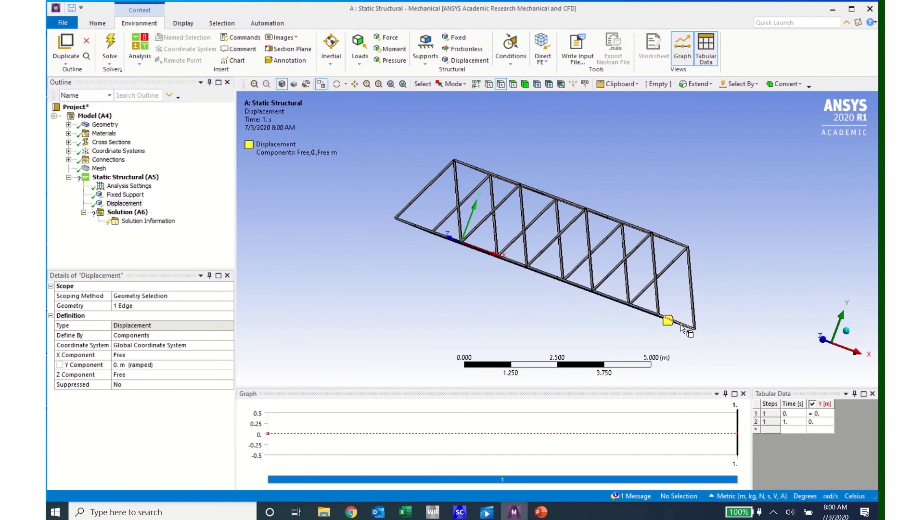
middle_drag(693, 339, 708, 347)
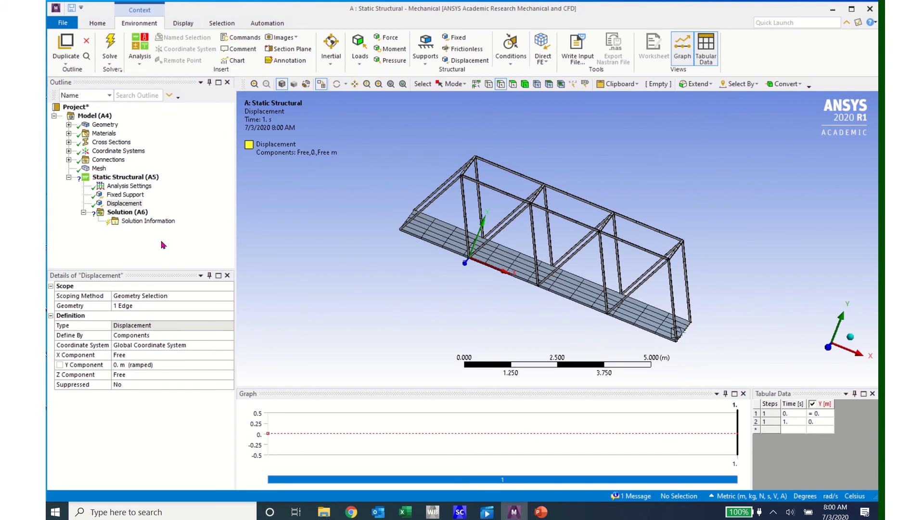
Apply a 200 Pa pressure normal to the deck face.
click(122, 179)
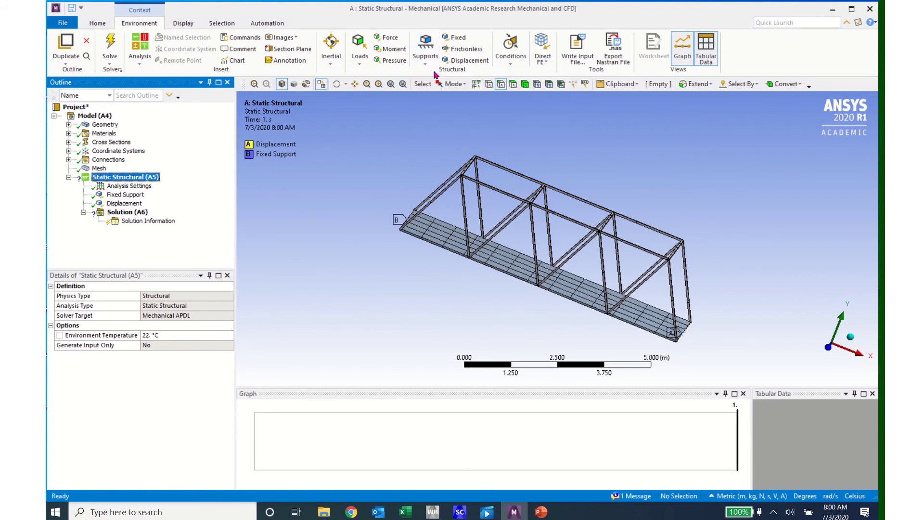
click(389, 60)
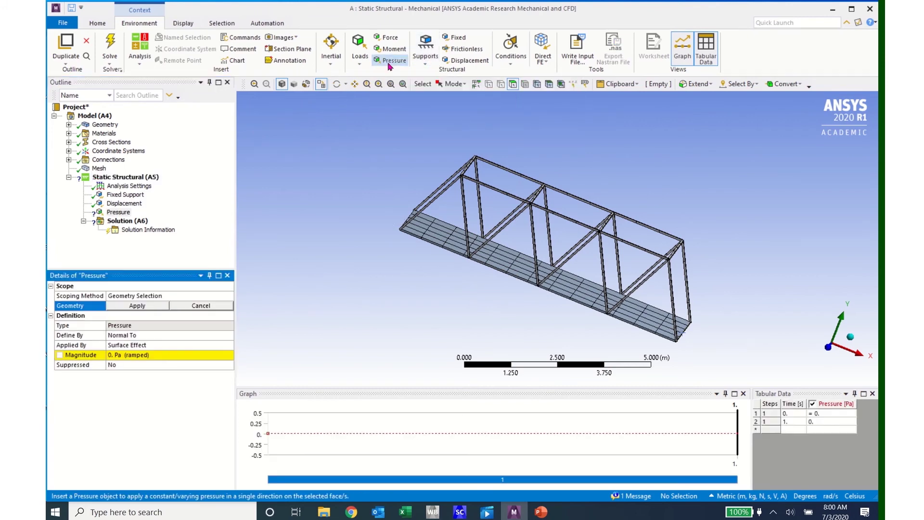
middle_drag(643, 283, 612, 303)
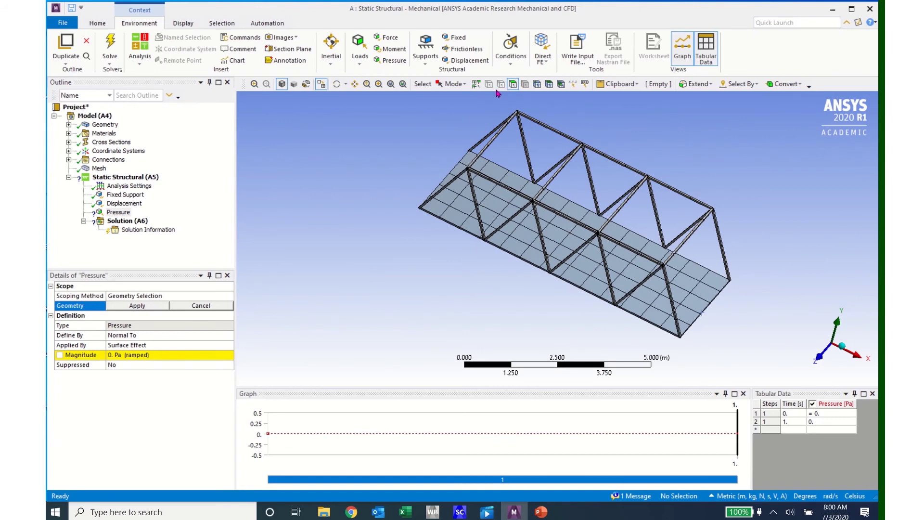
click(588, 271)
middle_drag(588, 270, 593, 258)
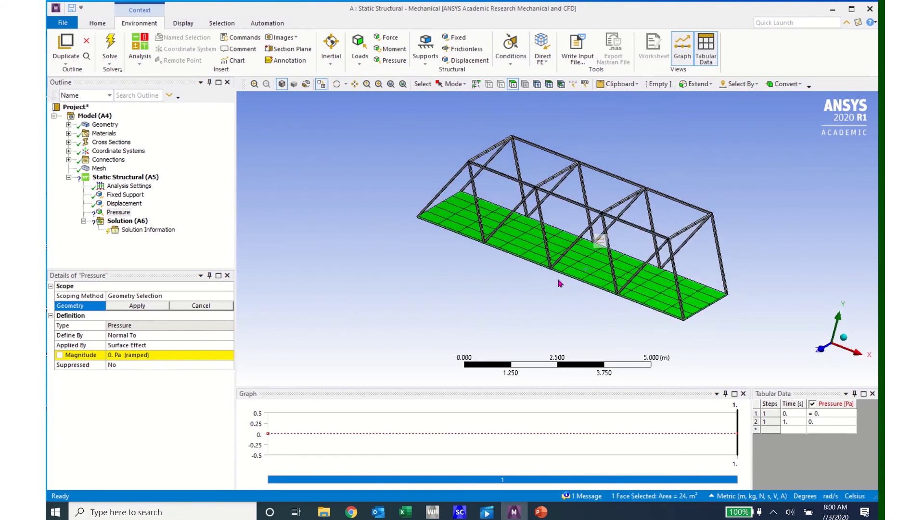
click(149, 306)
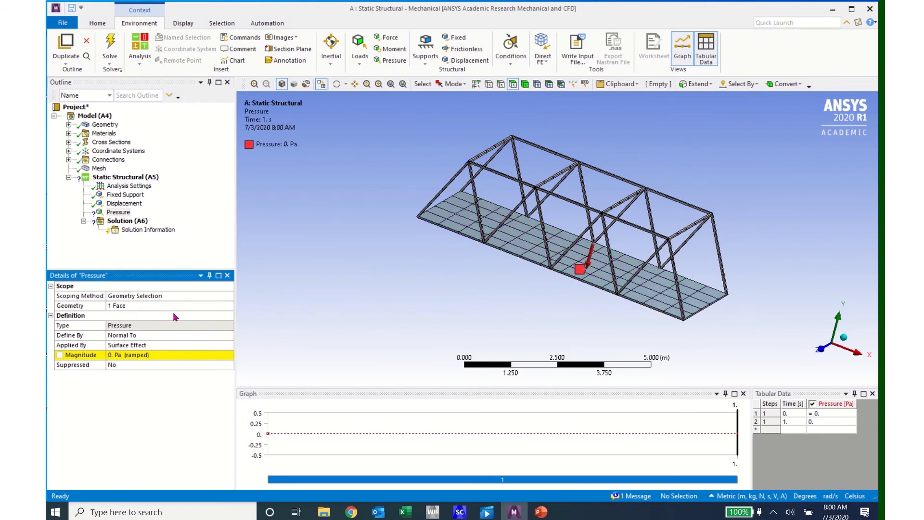
click(123, 356)
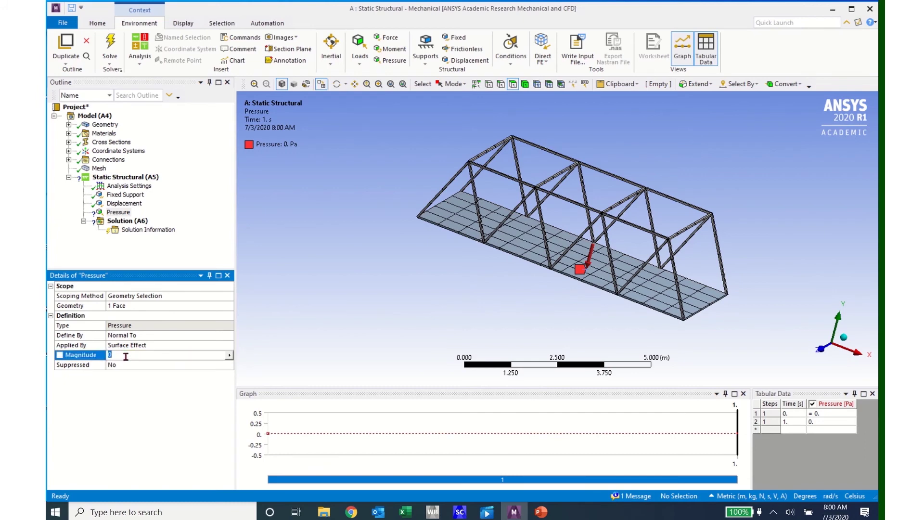
text(200)
key(Return)
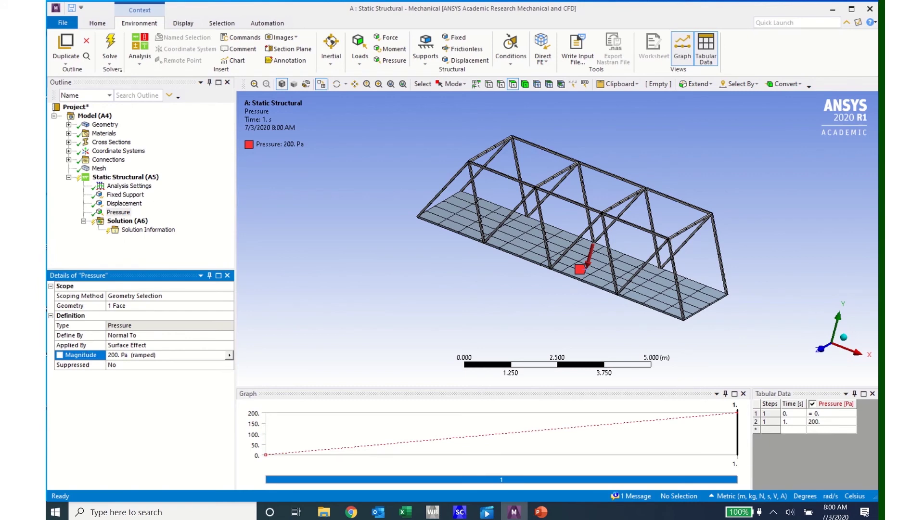
click(122, 213)
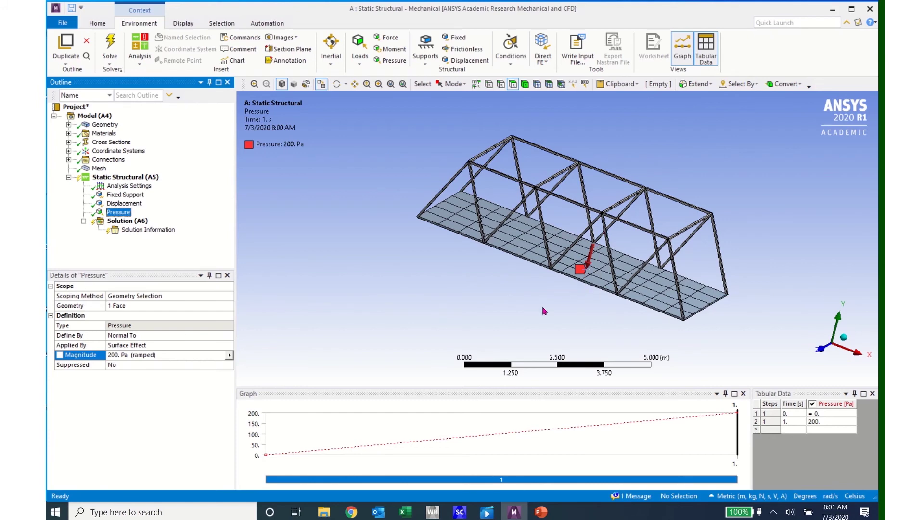
Add an equivalent (von-Mises) stress result for all bodies to the solution.
click(120, 223)
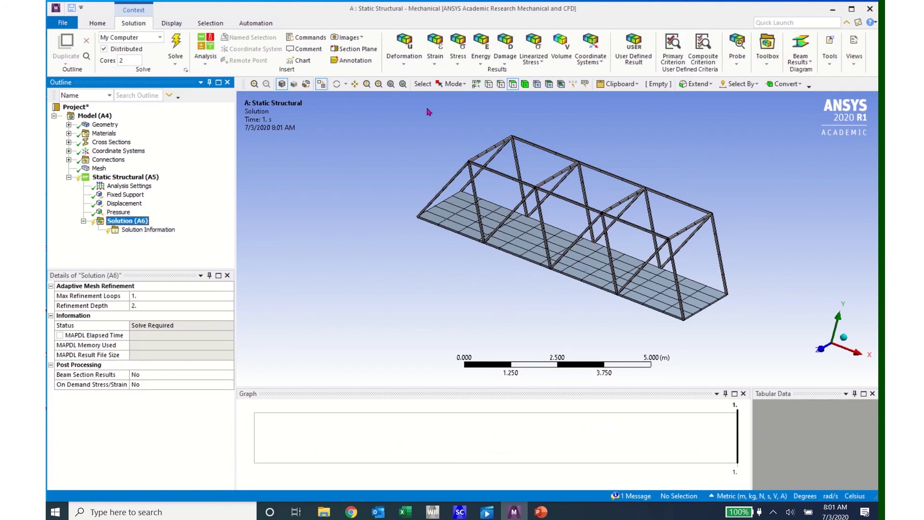
click(458, 64)
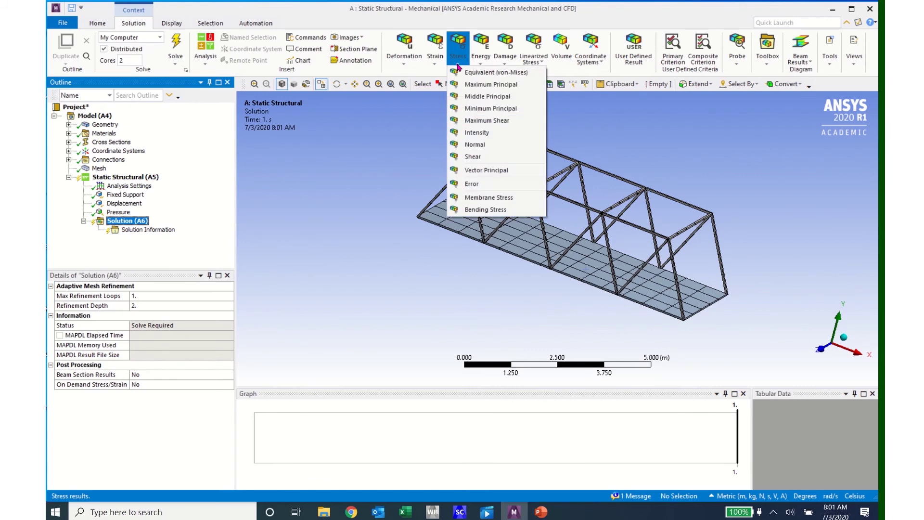
click(474, 73)
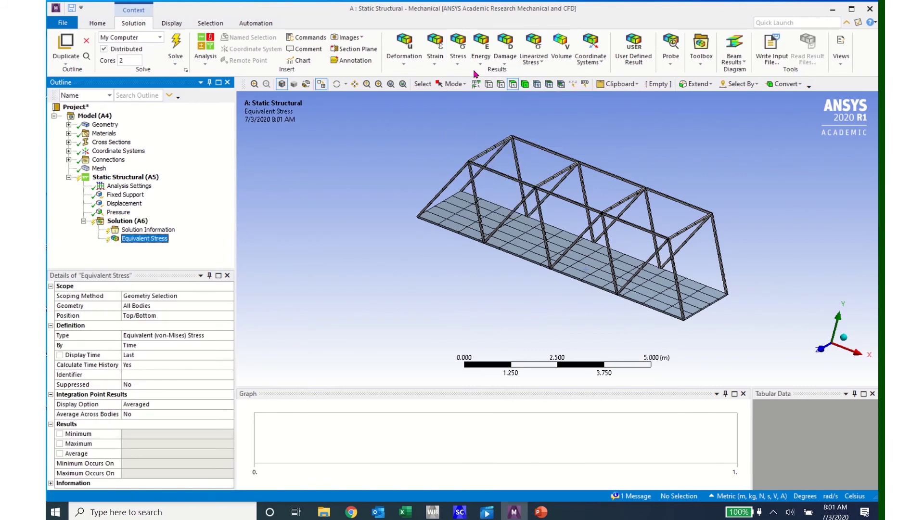
Add a directional deformation result for all bodies, oriented along the Y axis.
click(405, 67)
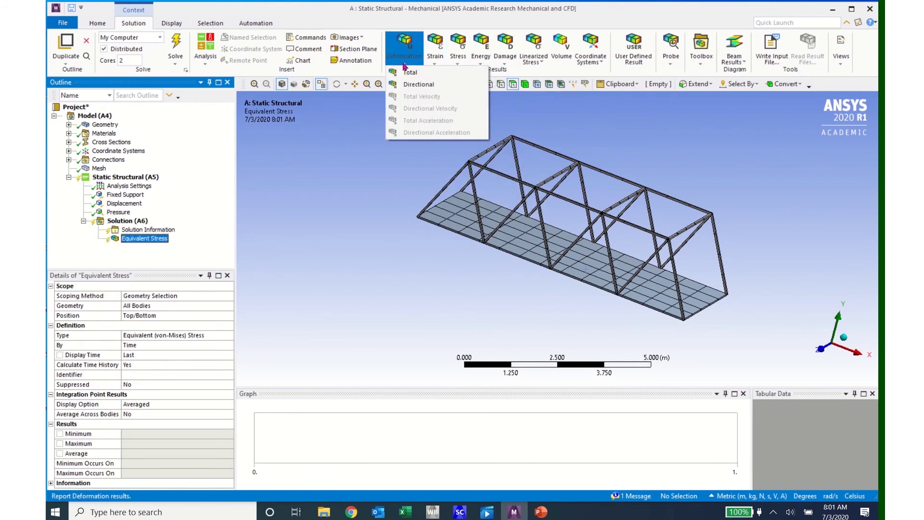
click(413, 85)
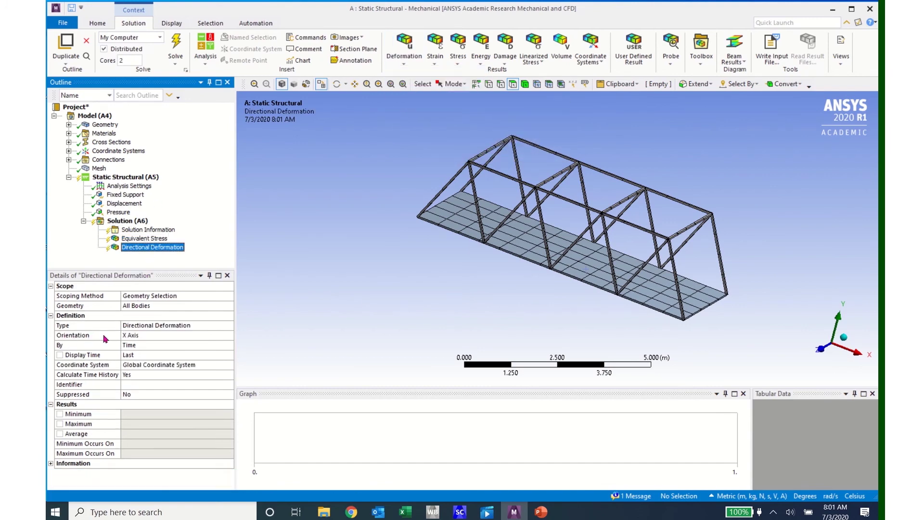
click(230, 338)
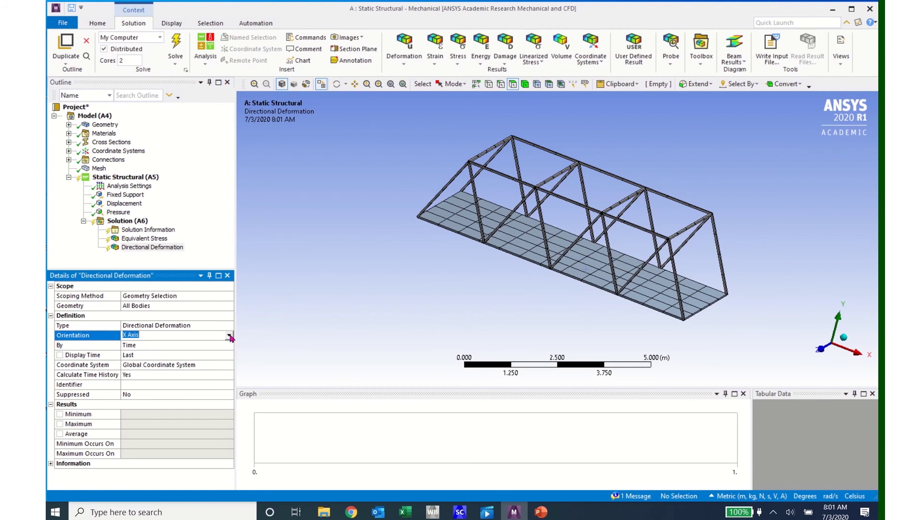
click(230, 336)
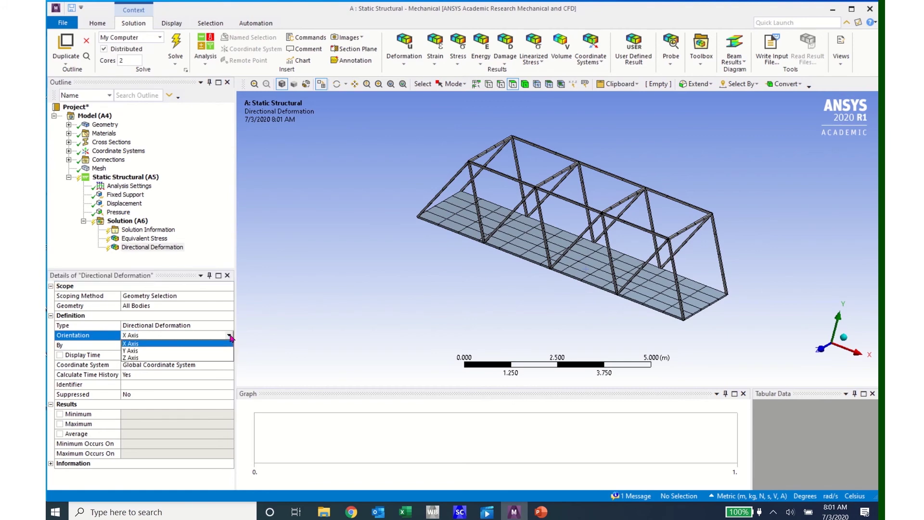
click(131, 351)
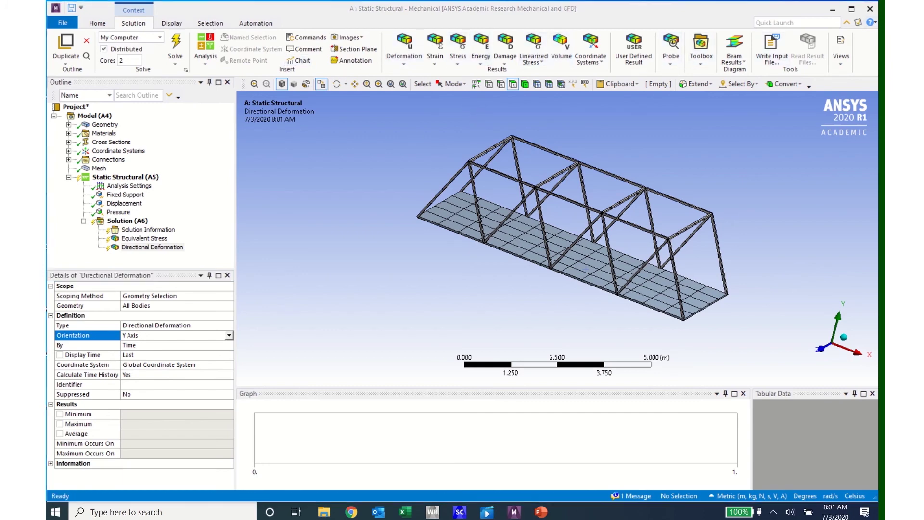
Add a Beam Tool covering all line bodies to the solution and solve the analysis.
click(702, 68)
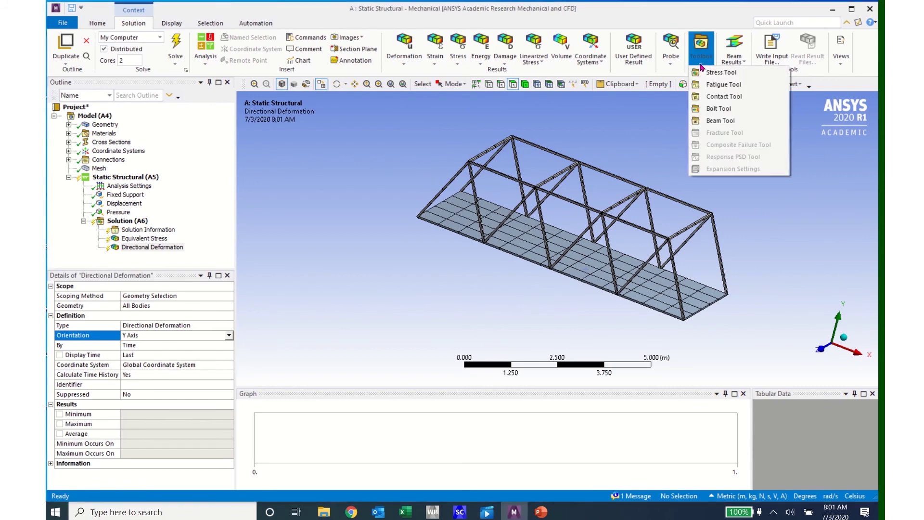
click(715, 121)
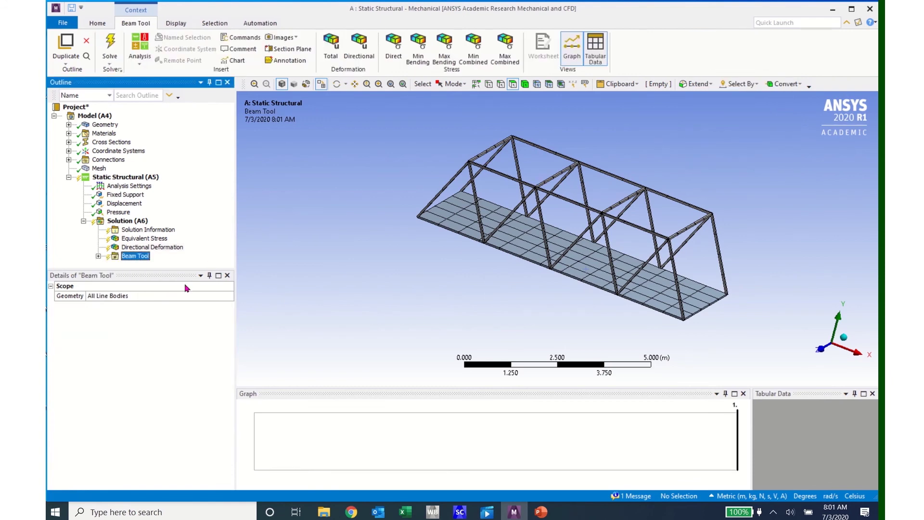
click(98, 257)
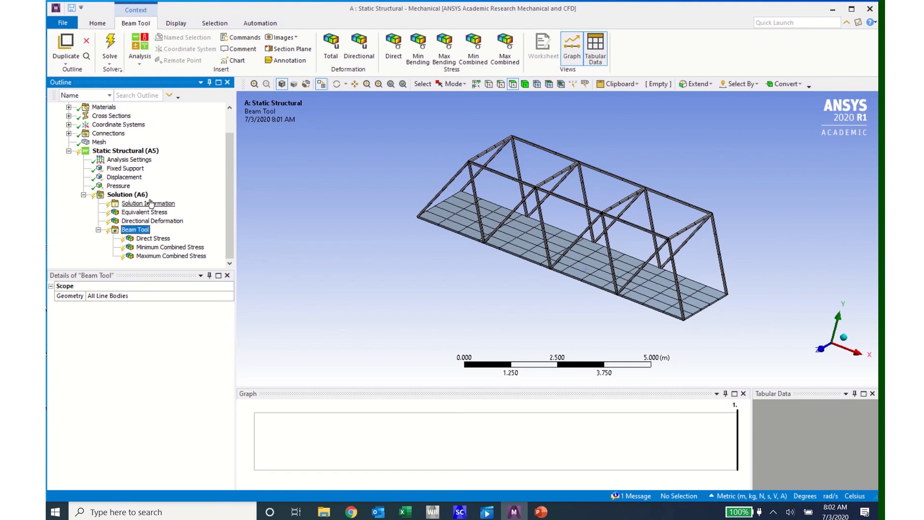
click(110, 43)
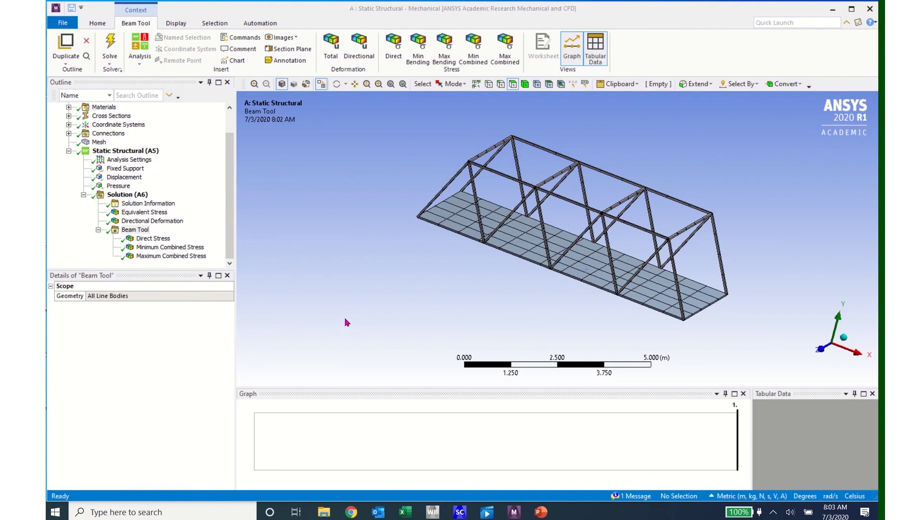
Examine the equivalent stress on the deck and the Y-axis directional deformation of the whole bridge from several angles.
click(138, 213)
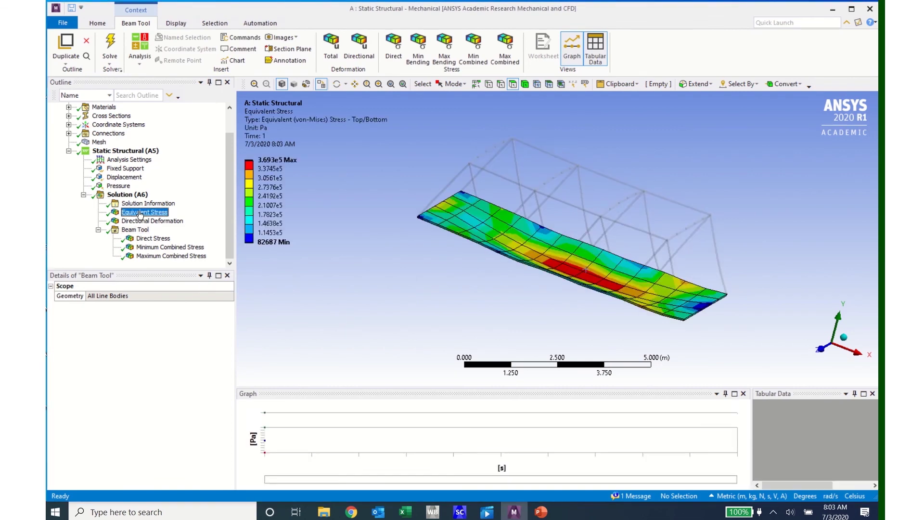
middle_drag(679, 304, 619, 332)
drag(618, 331, 652, 319)
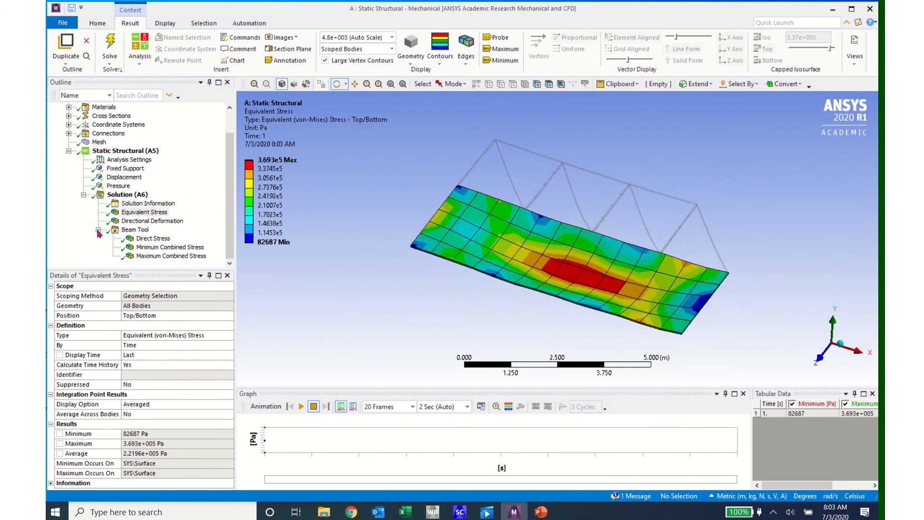
click(142, 221)
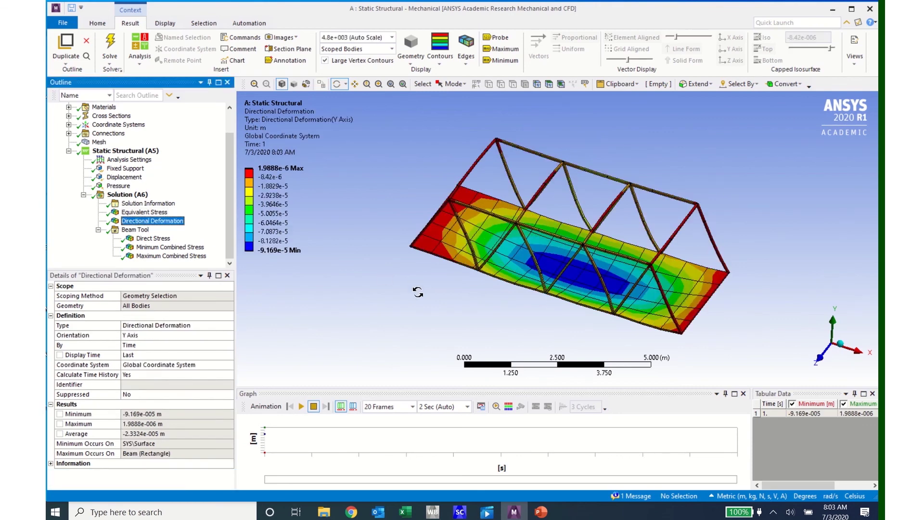
mouse_move(419, 293)
mouse_down()
mouse_move(427, 291)
mouse_move(421, 302)
mouse_up()
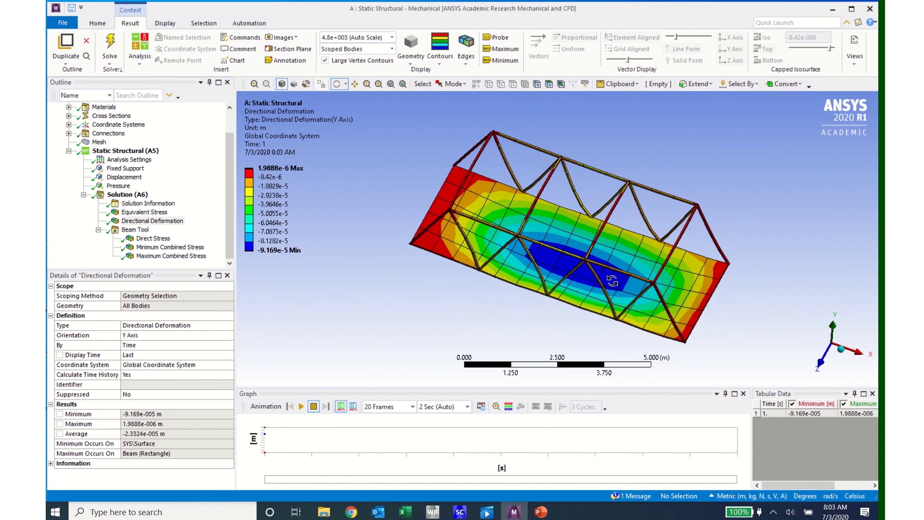
drag(533, 317, 532, 278)
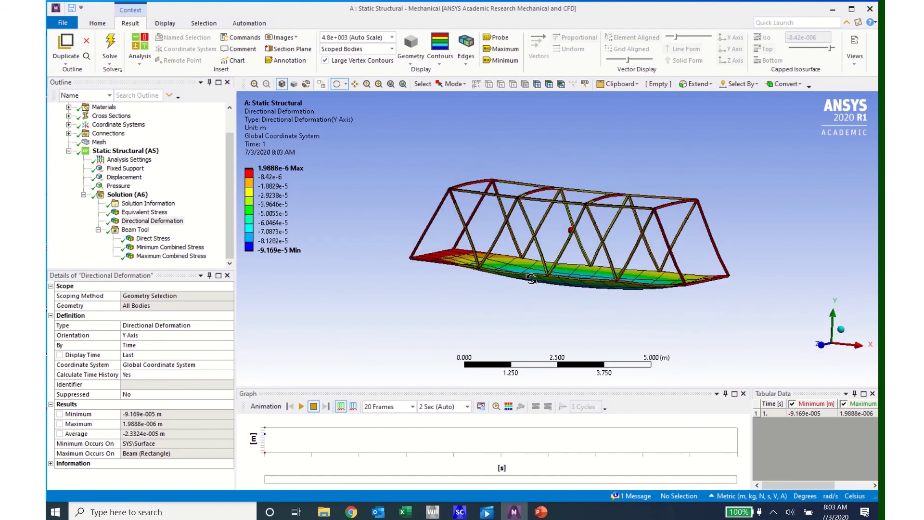
Review the direct, minimum combined and maximum combined stress results of the truss beams.
click(152, 239)
drag(408, 308, 370, 319)
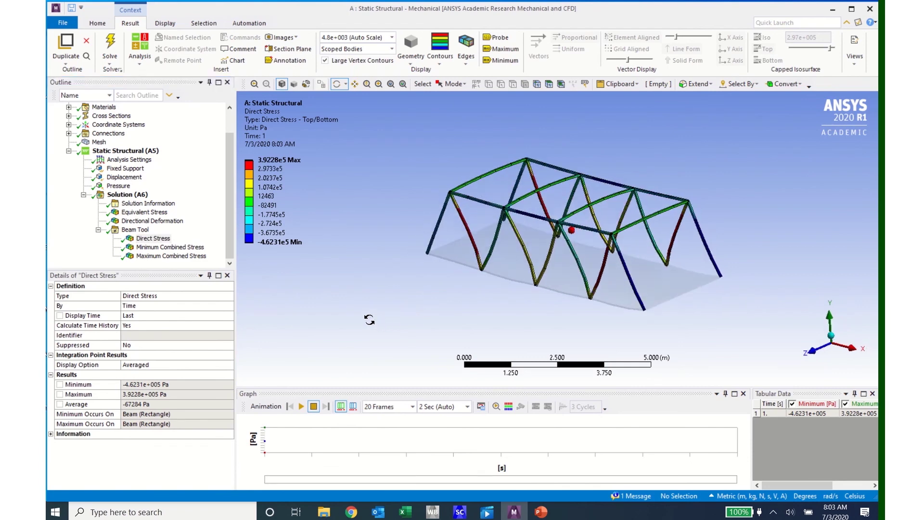
click(168, 247)
click(173, 257)
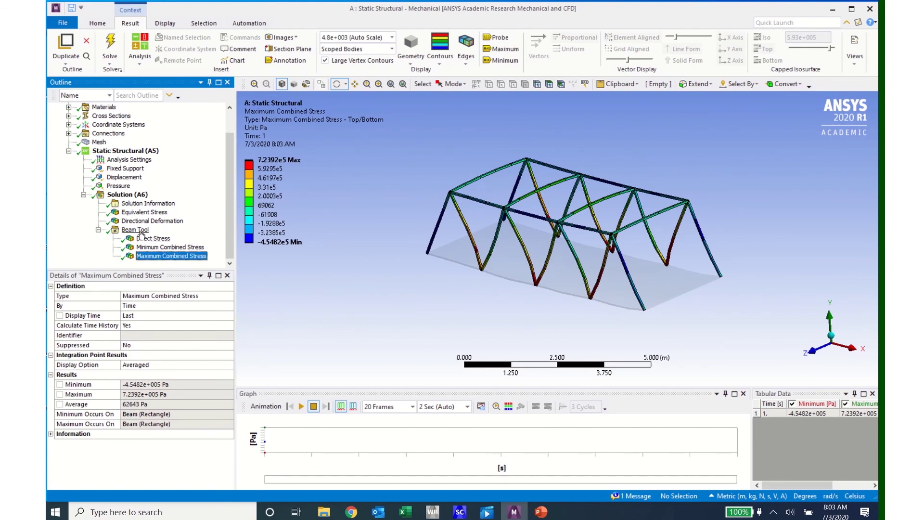
Add a directional deformation and a total deformation result to the existing Beam Tool.
click(128, 195)
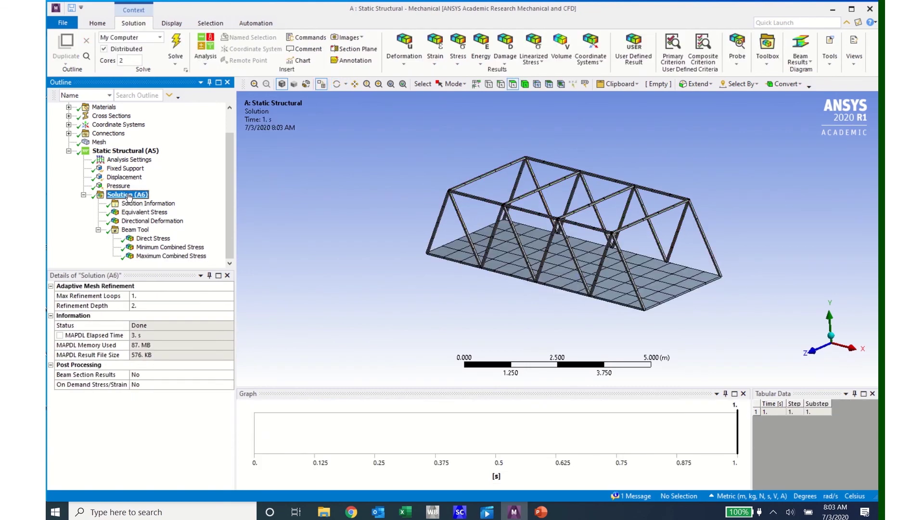
click(769, 69)
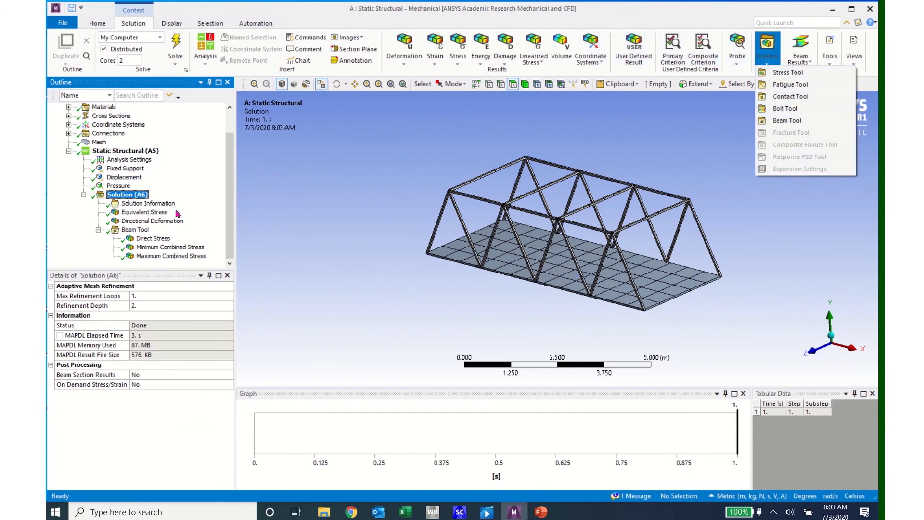
click(136, 230)
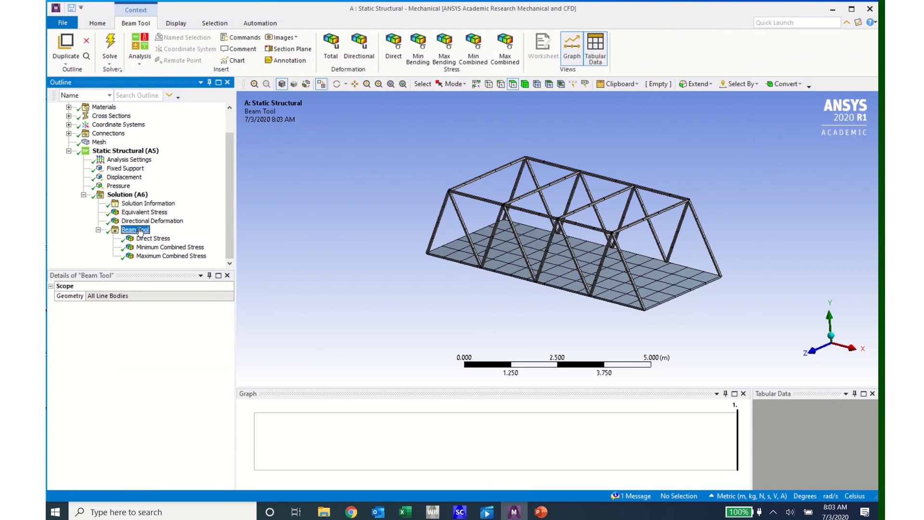
click(360, 46)
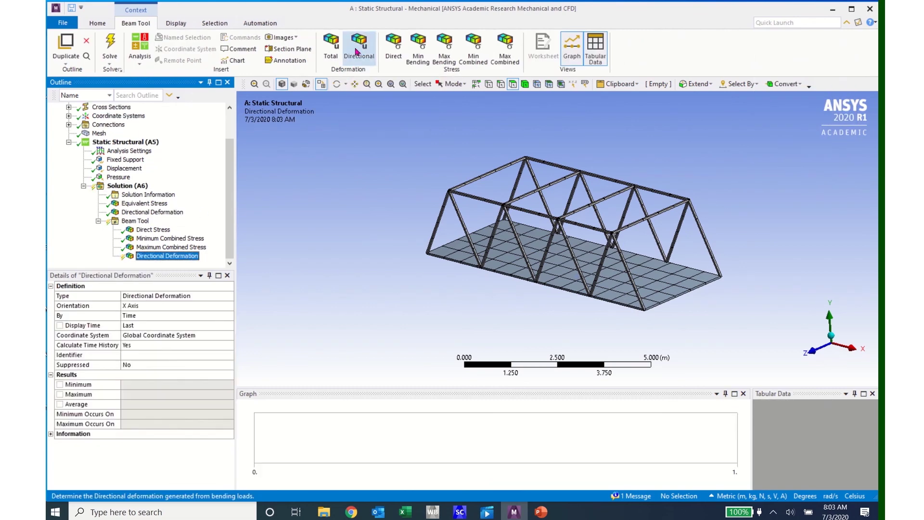
click(331, 46)
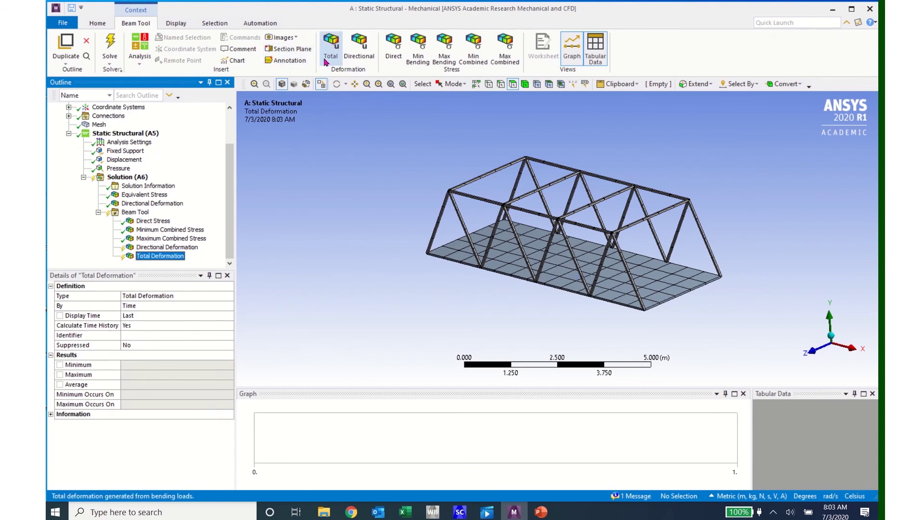
Orient the Beam Tool's directional deformation along the Y axis and add a second directional deformation along the X axis.
click(172, 248)
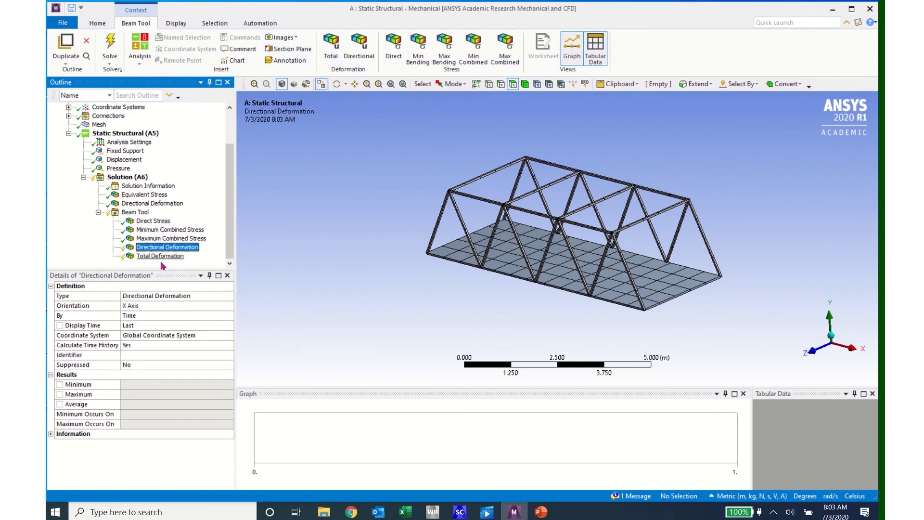
click(230, 307)
click(229, 306)
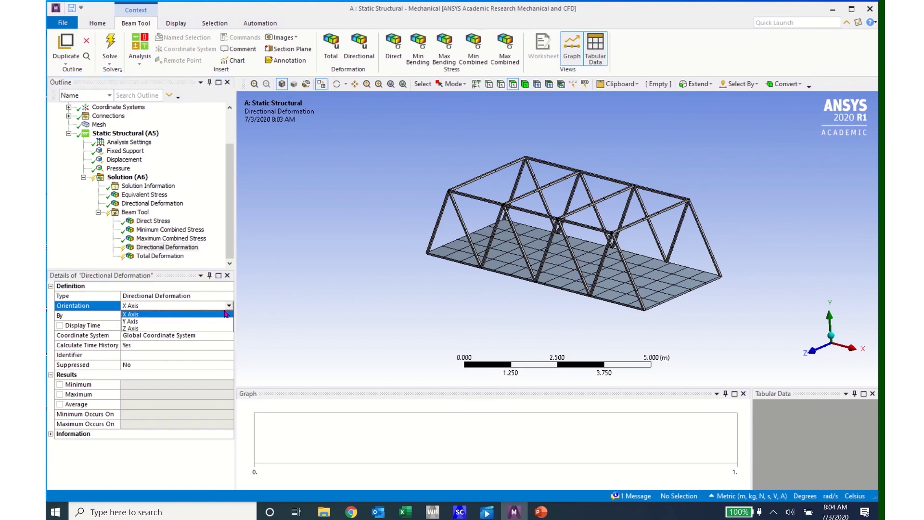
click(188, 322)
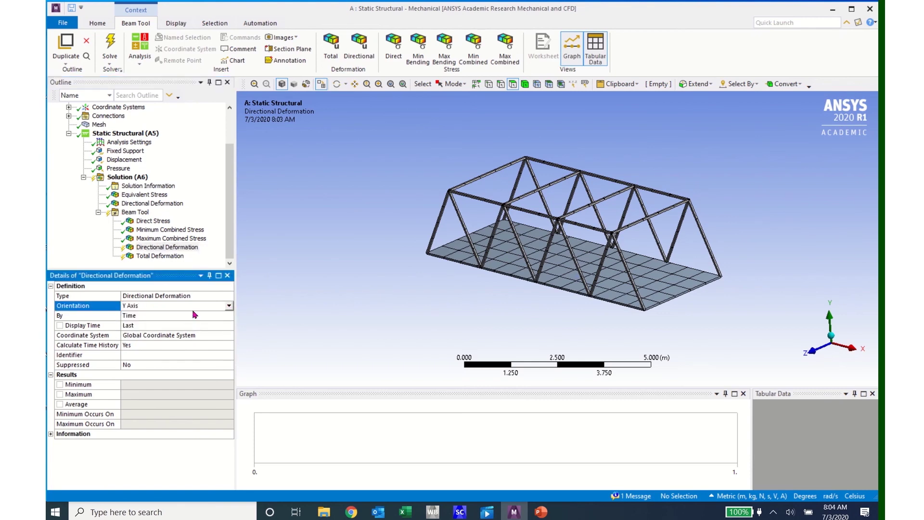
click(359, 46)
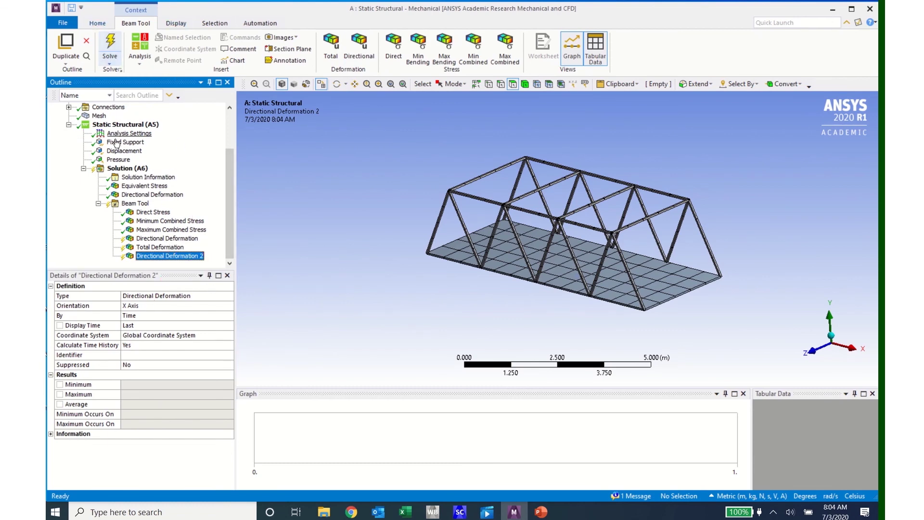
Evaluate the new Beam Tool results and display the total deformation.
click(126, 169)
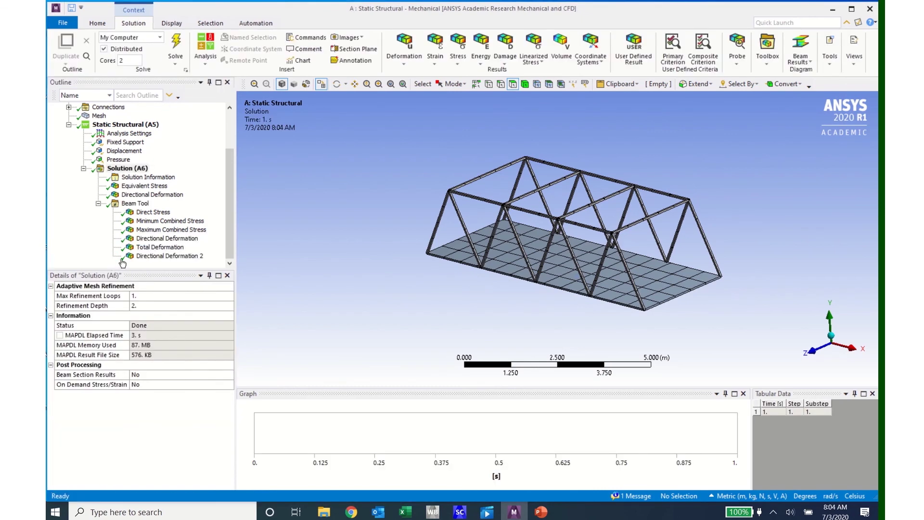
click(149, 249)
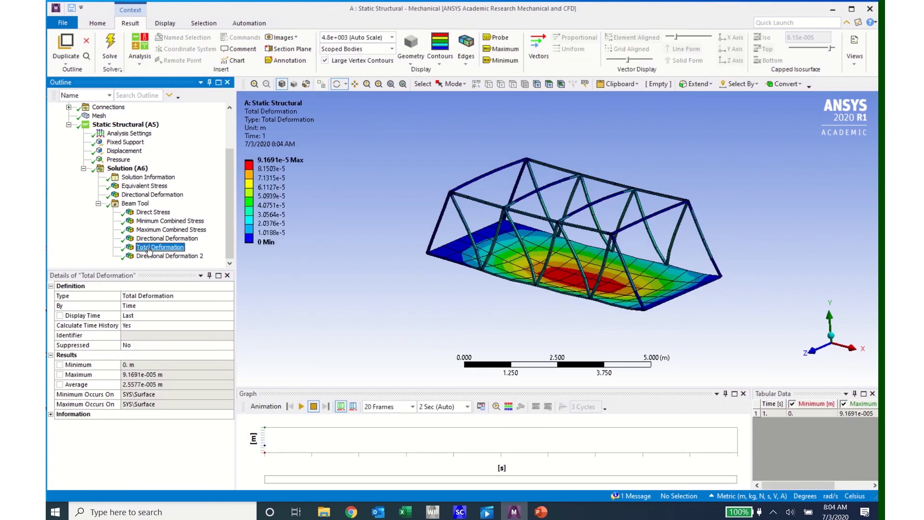